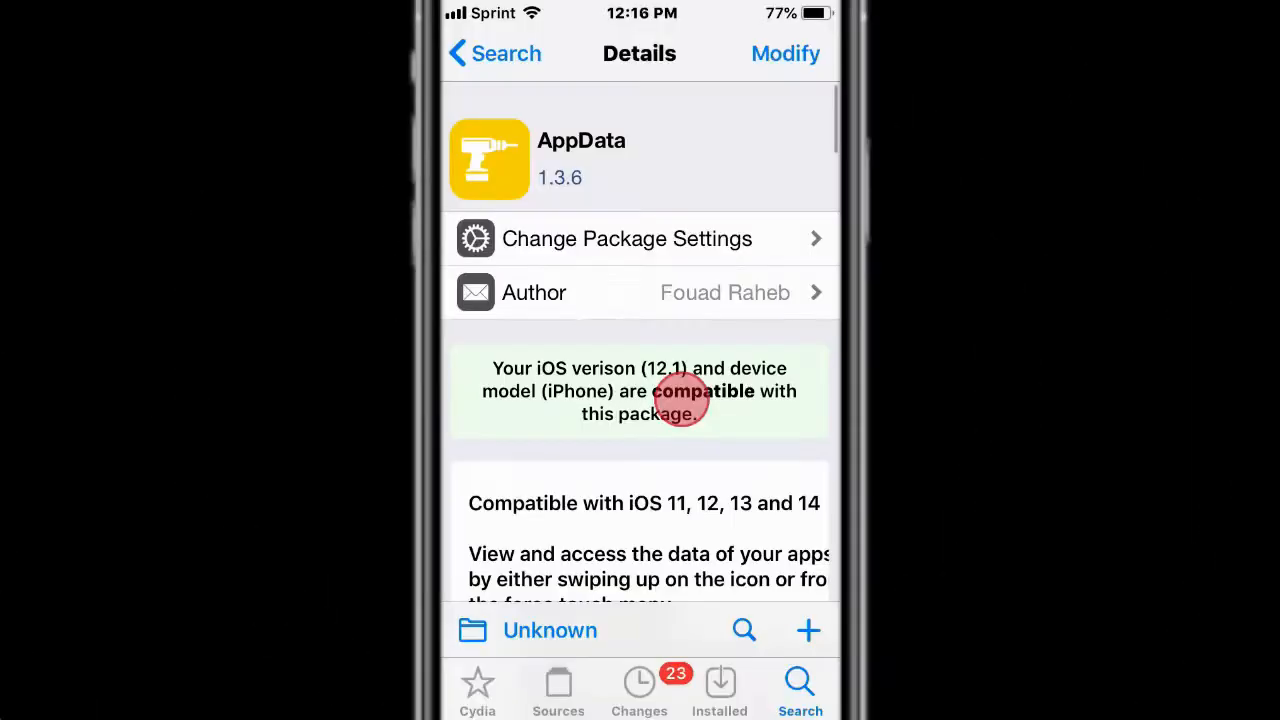
{"action": "left_click_drag", "start_coordinate": [680, 395], "coordinate": [680, 363]}
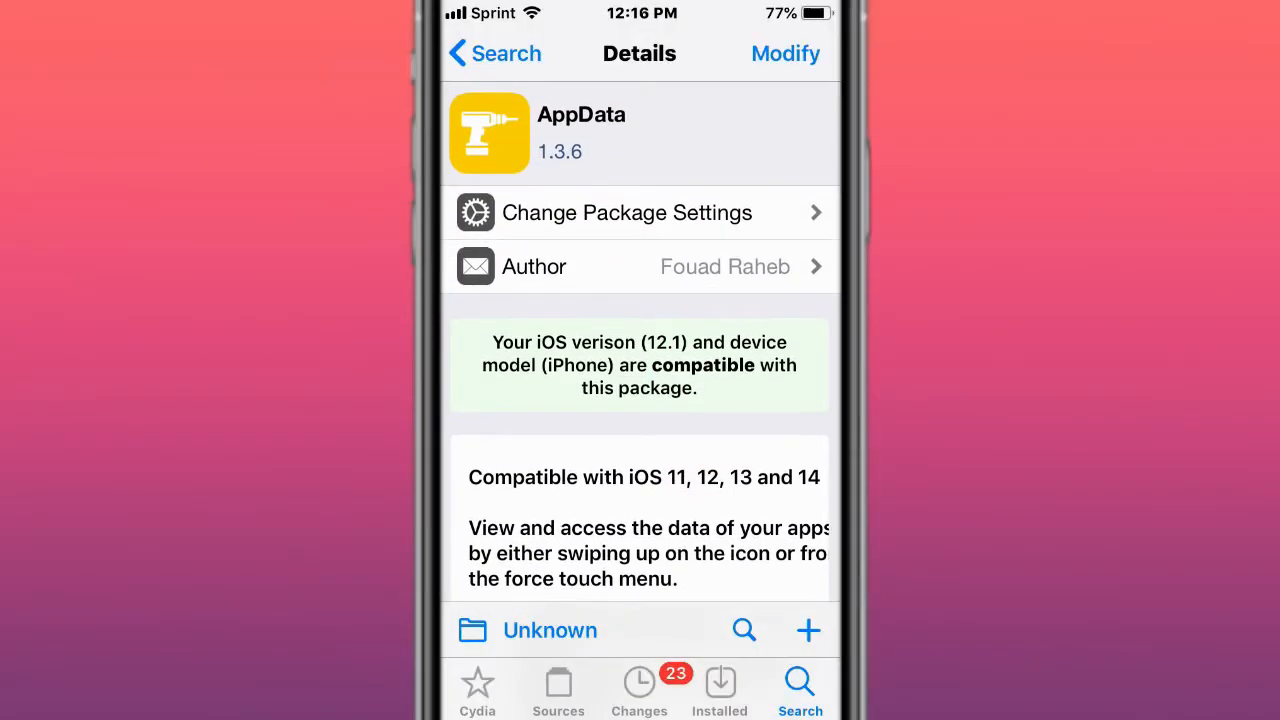
{"action": "left_click_drag", "start_coordinate": [520, 540], "coordinate": [520, 400]}
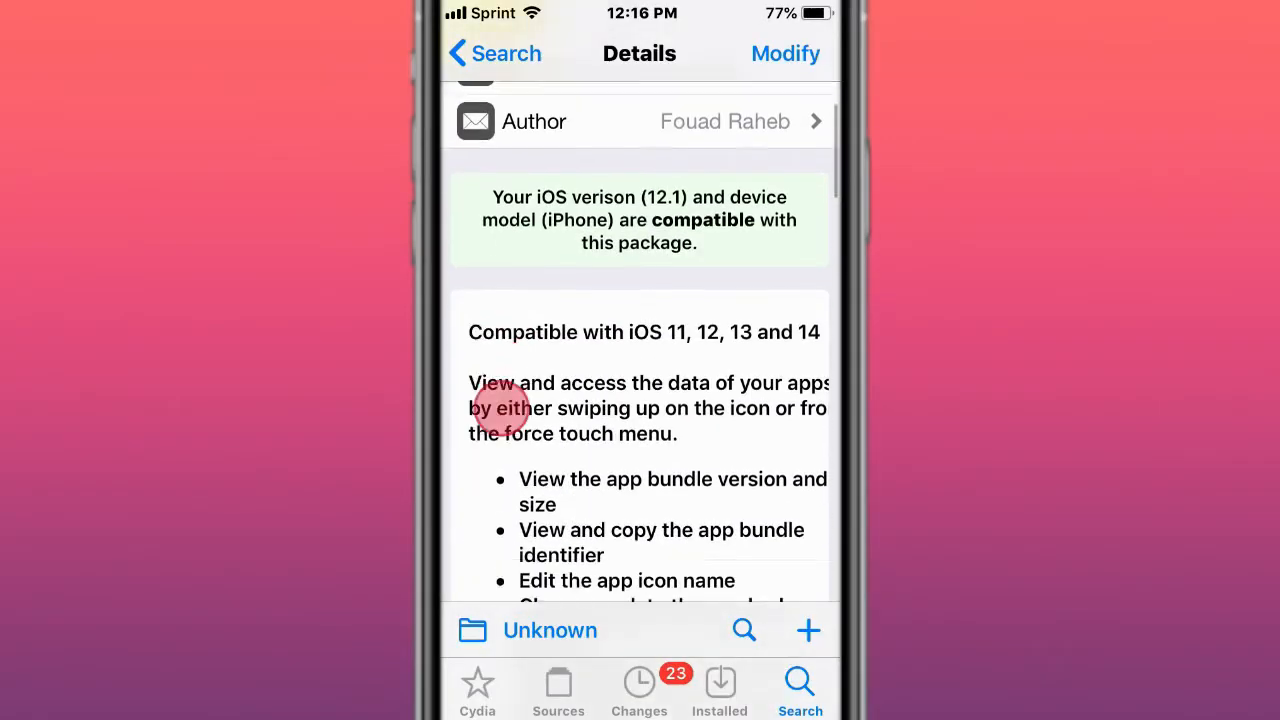
{"action": "left_click_drag", "start_coordinate": [530, 505], "coordinate": [530, 391]}
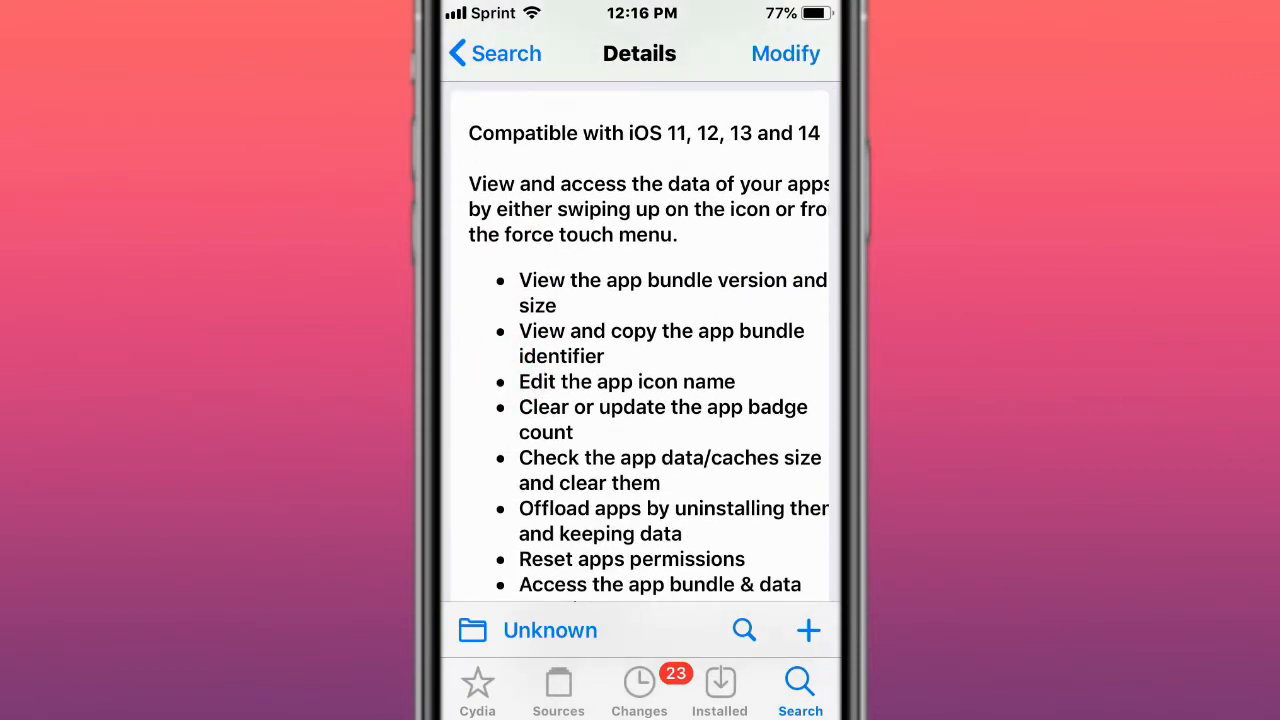
{"action": "left_click_drag", "start_coordinate": [530, 400], "coordinate": [530, 338]}
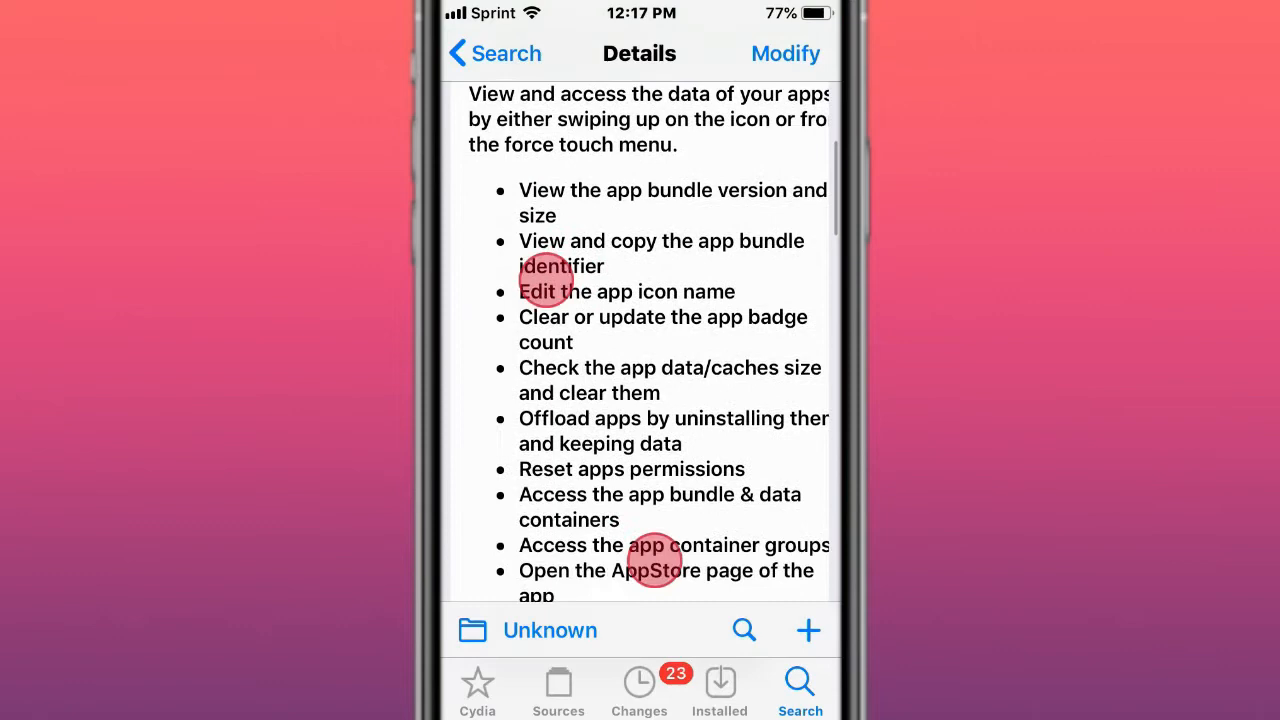
{"action": "left_click_drag", "start_coordinate": [537, 450], "coordinate": [537, 326]}
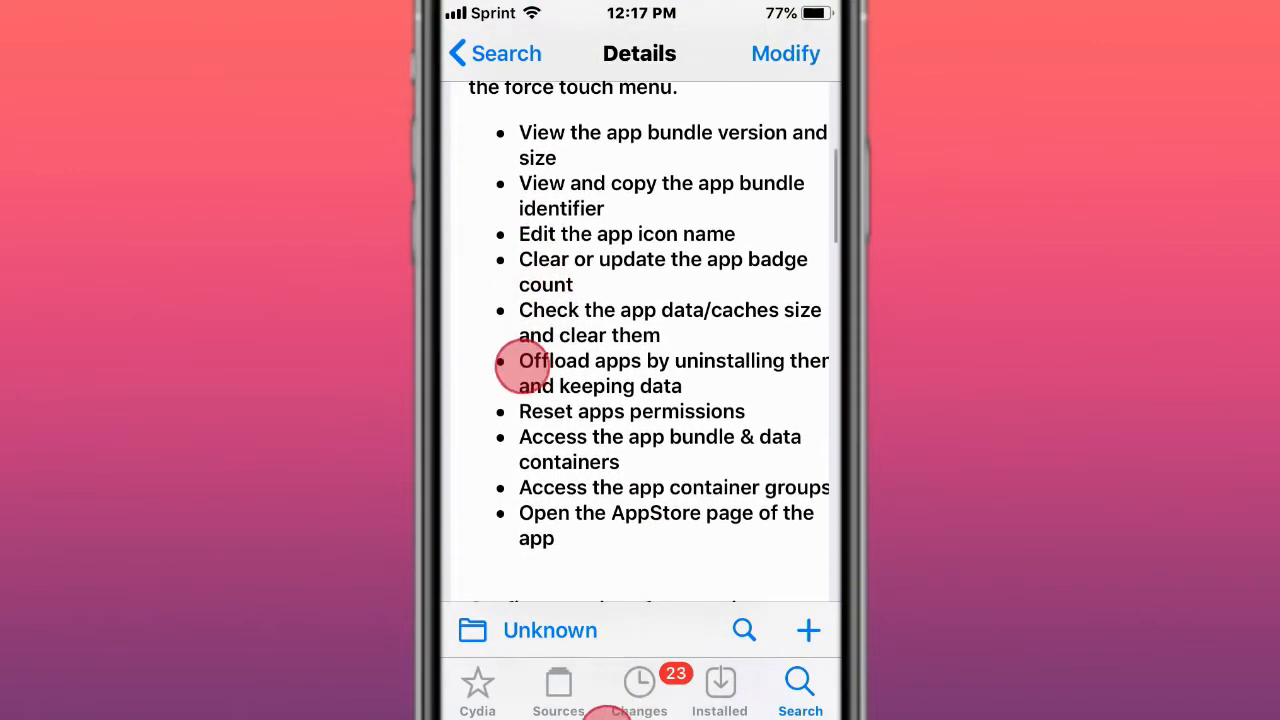
{"action": "left_click_drag", "start_coordinate": [545, 410], "coordinate": [510, 334]}
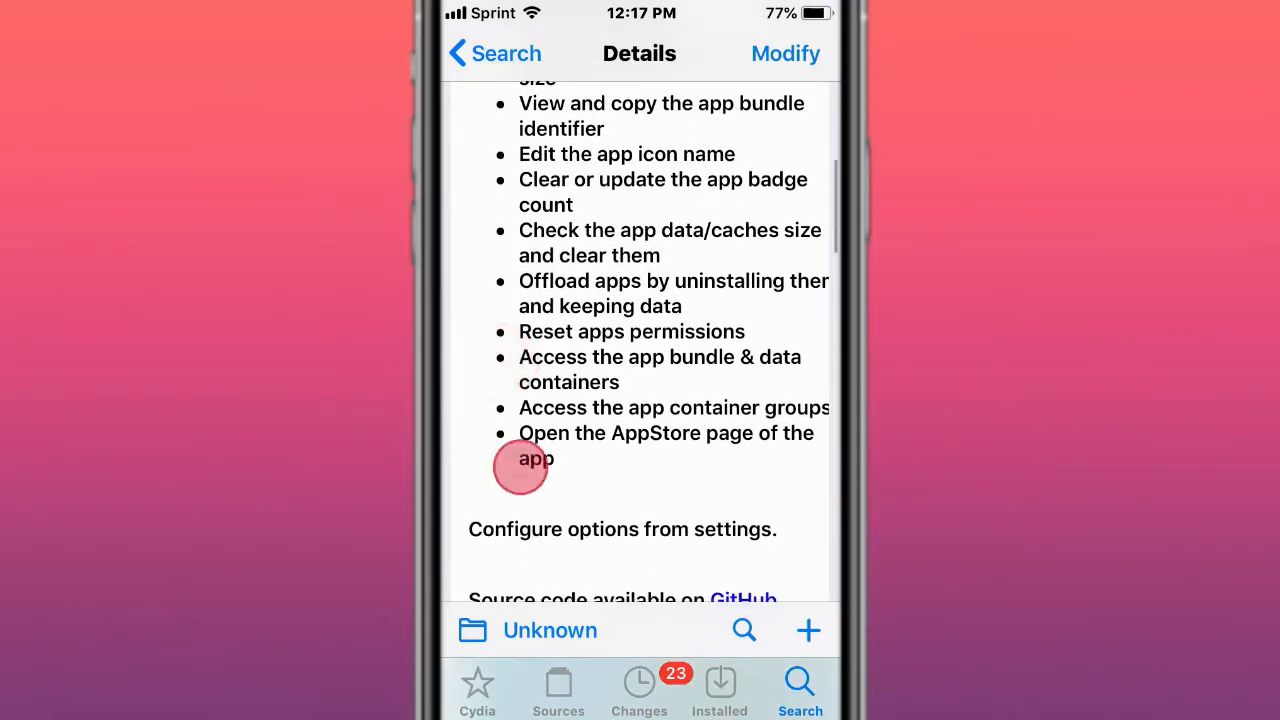
Scroll the AppData page down past the WhatsApp management screenshot to the home screen screenshot
{"action": "left_click_drag", "start_coordinate": [520, 450], "coordinate": [520, 100]}
{"action": "left_click_drag", "start_coordinate": [511, 372], "coordinate": [511, 145]}
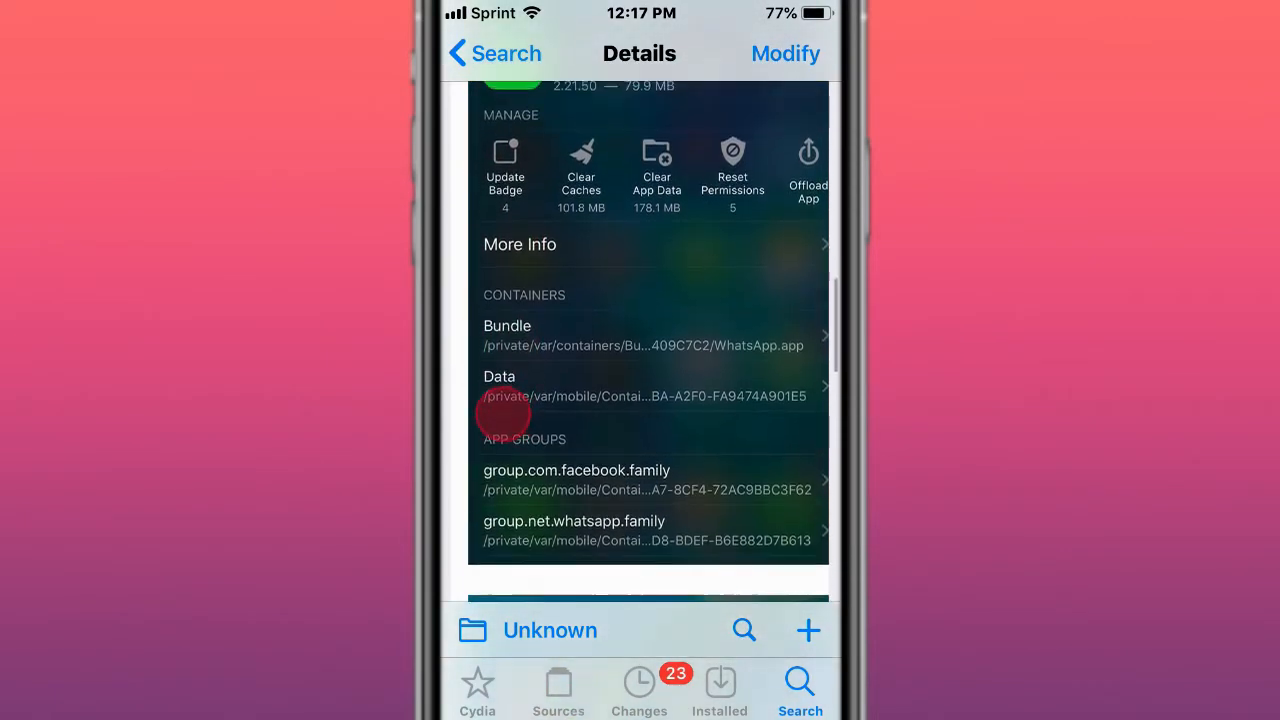
{"action": "left_click_drag", "start_coordinate": [507, 369], "coordinate": [507, 400]}
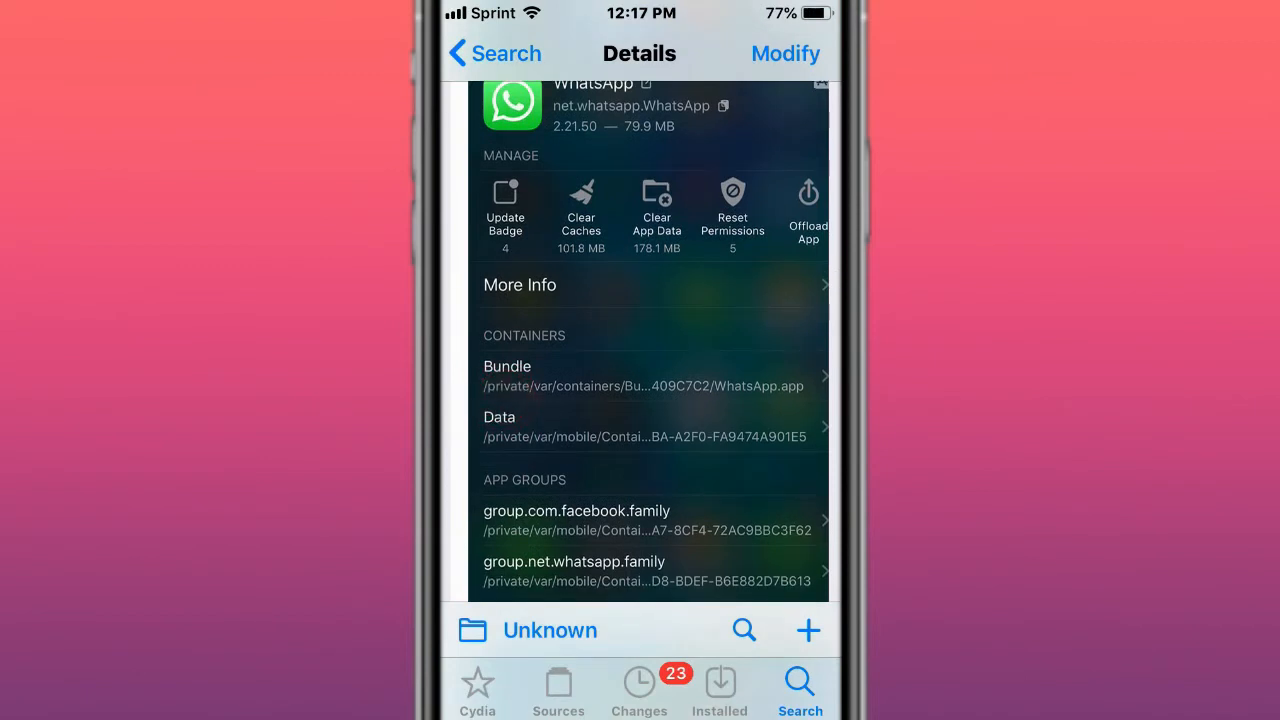
{"action": "left_click_drag", "start_coordinate": [500, 420], "coordinate": [500, 250]}
{"action": "left_click_drag", "start_coordinate": [480, 330], "coordinate": [480, 150]}
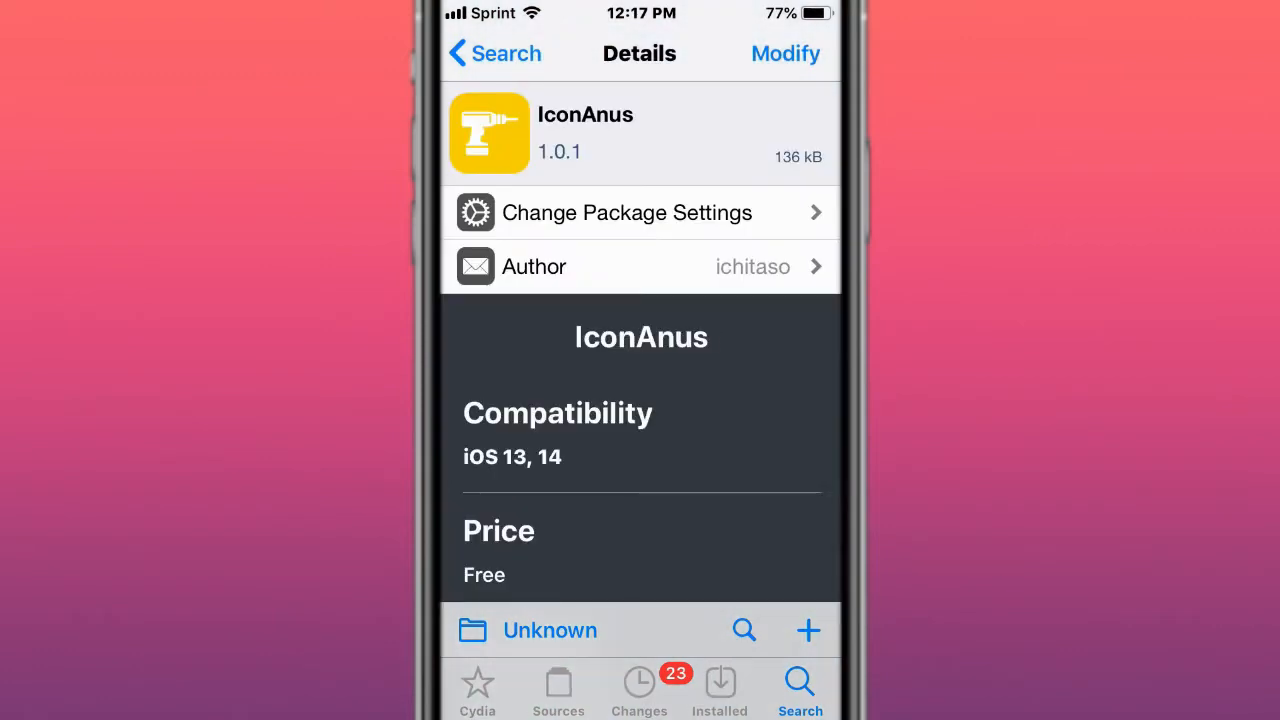
{"action": "left_click_drag", "start_coordinate": [760, 500], "coordinate": [760, 200]}
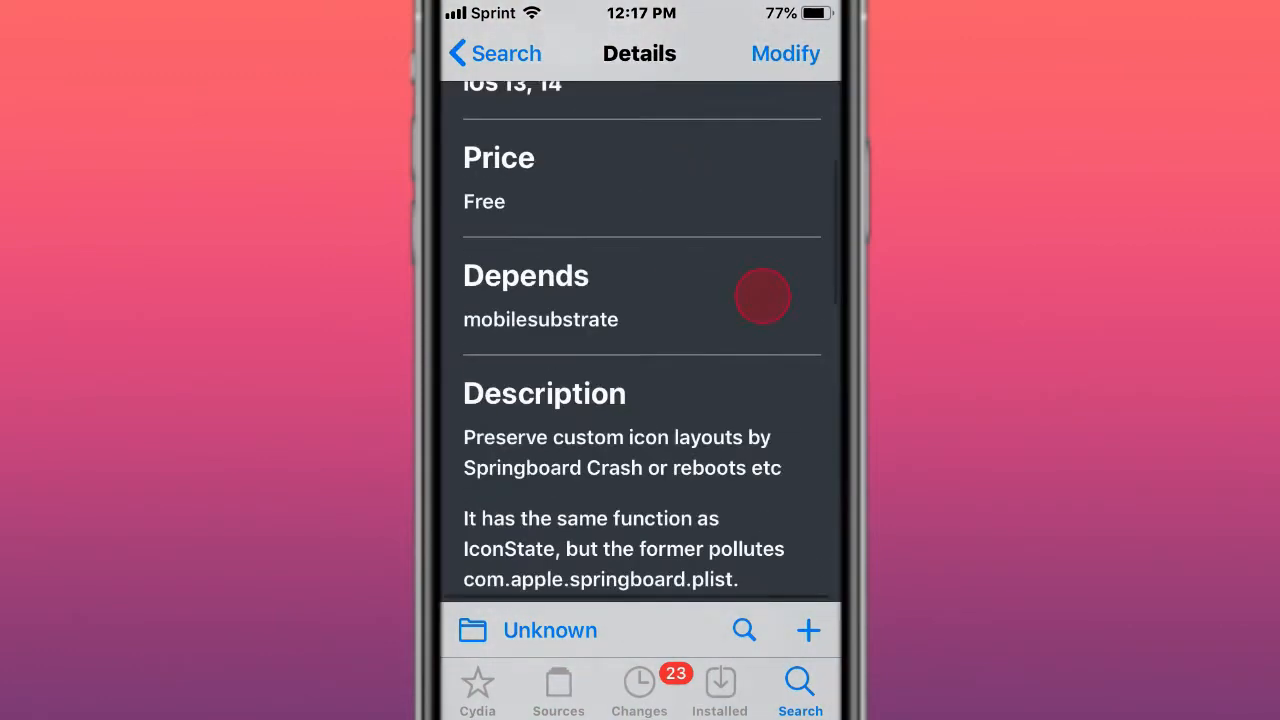
{"action": "left_click_drag", "start_coordinate": [740, 450], "coordinate": [740, 330]}
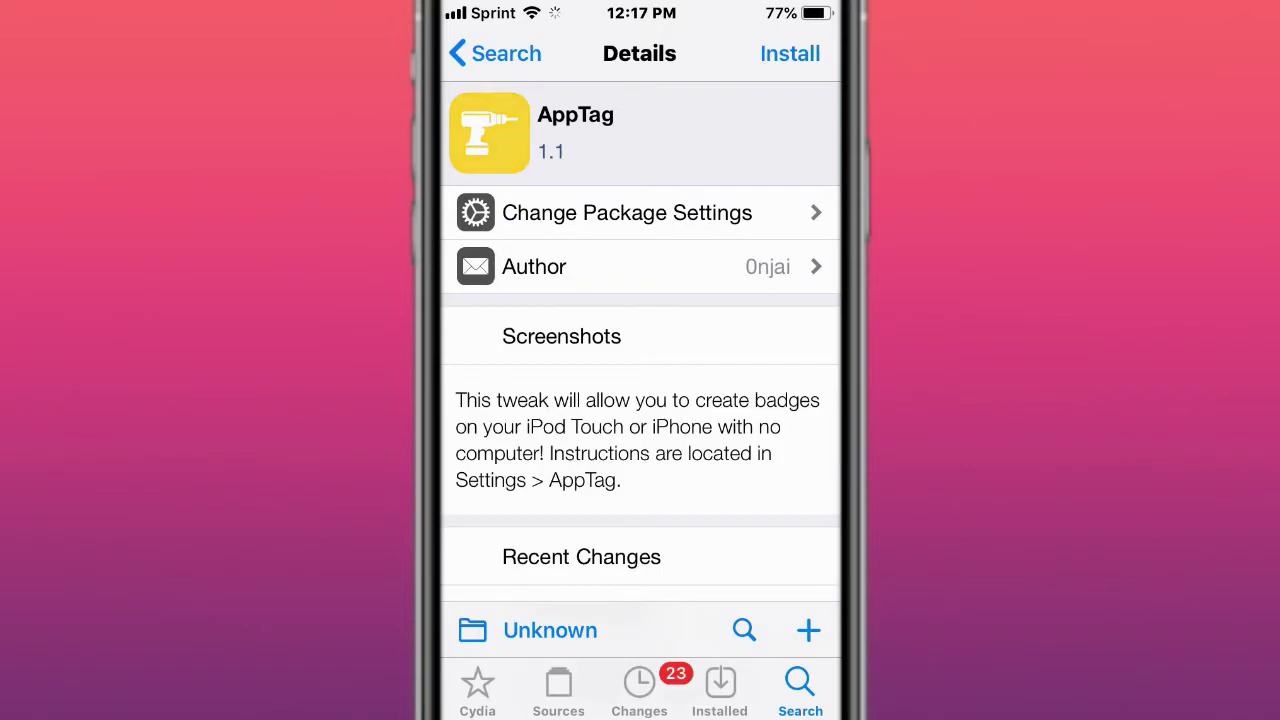
{"action": "left_click_drag", "start_coordinate": [760, 480], "coordinate": [760, 370]}
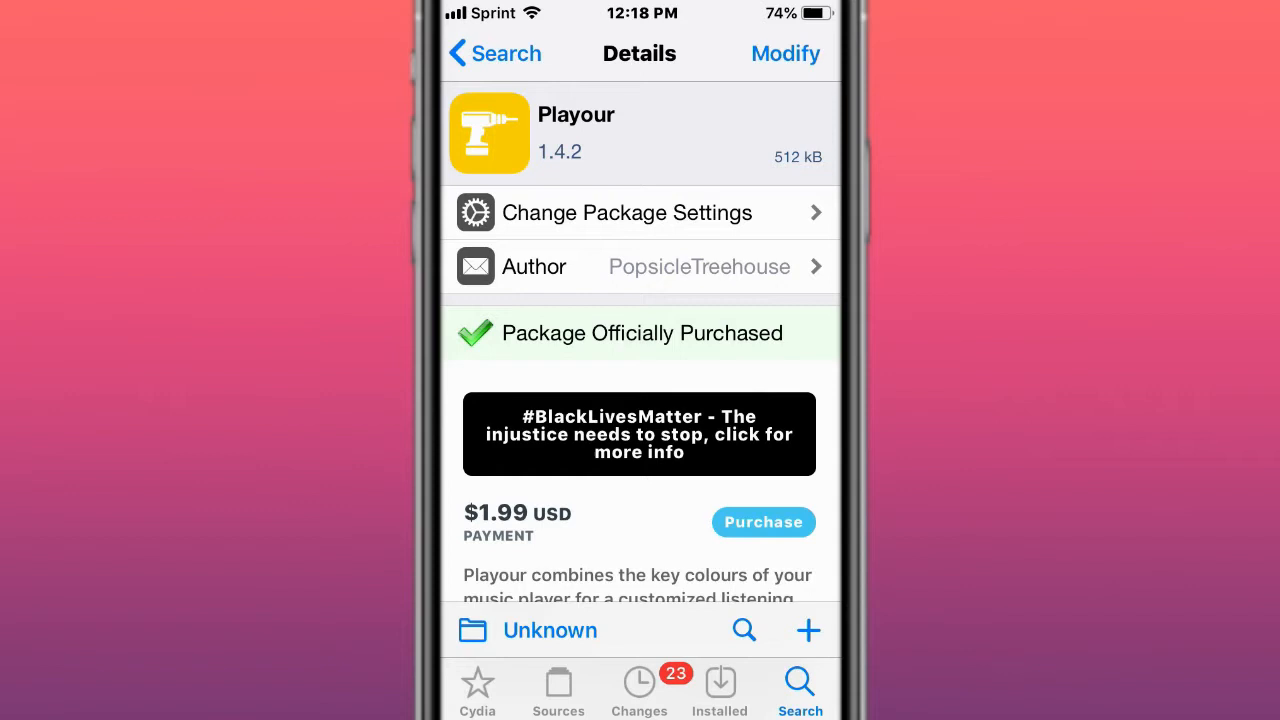
{"action": "scroll", "coordinate": [735, 450], "scroll_direction": "down", "scroll_amount": 5}
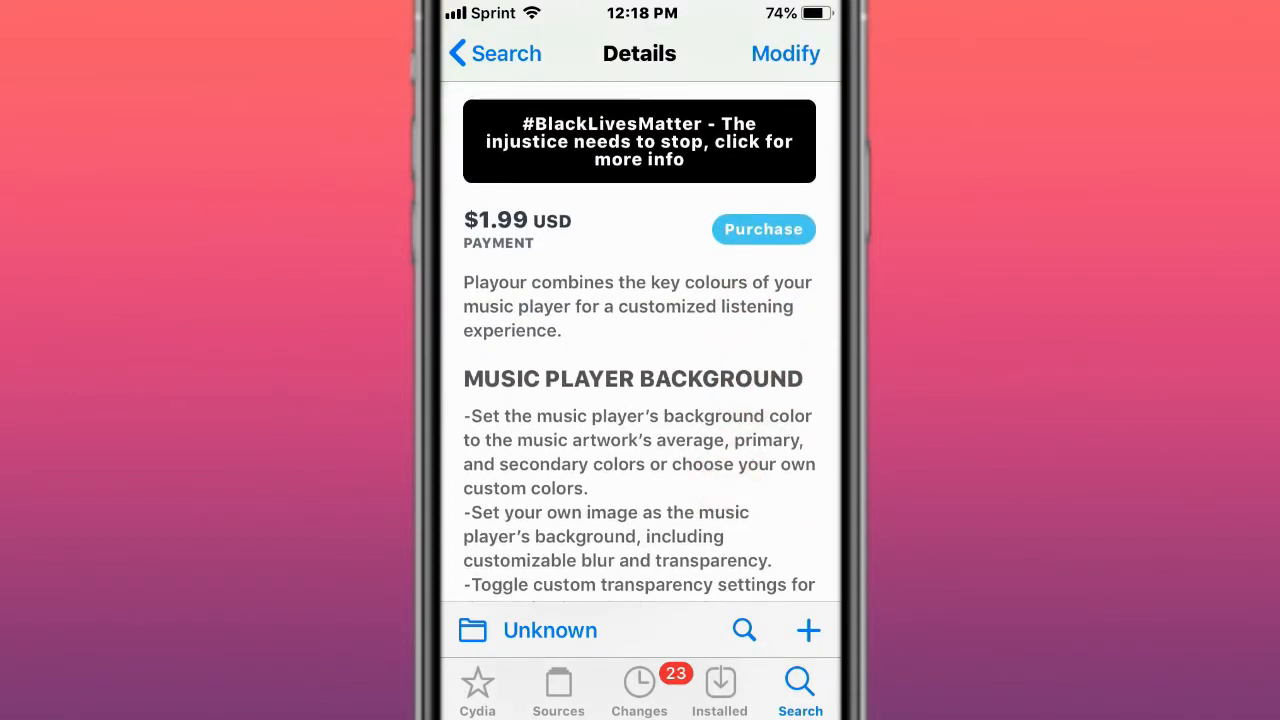
{"action": "scroll", "coordinate": [740, 430], "scroll_direction": "down", "scroll_amount": 4}
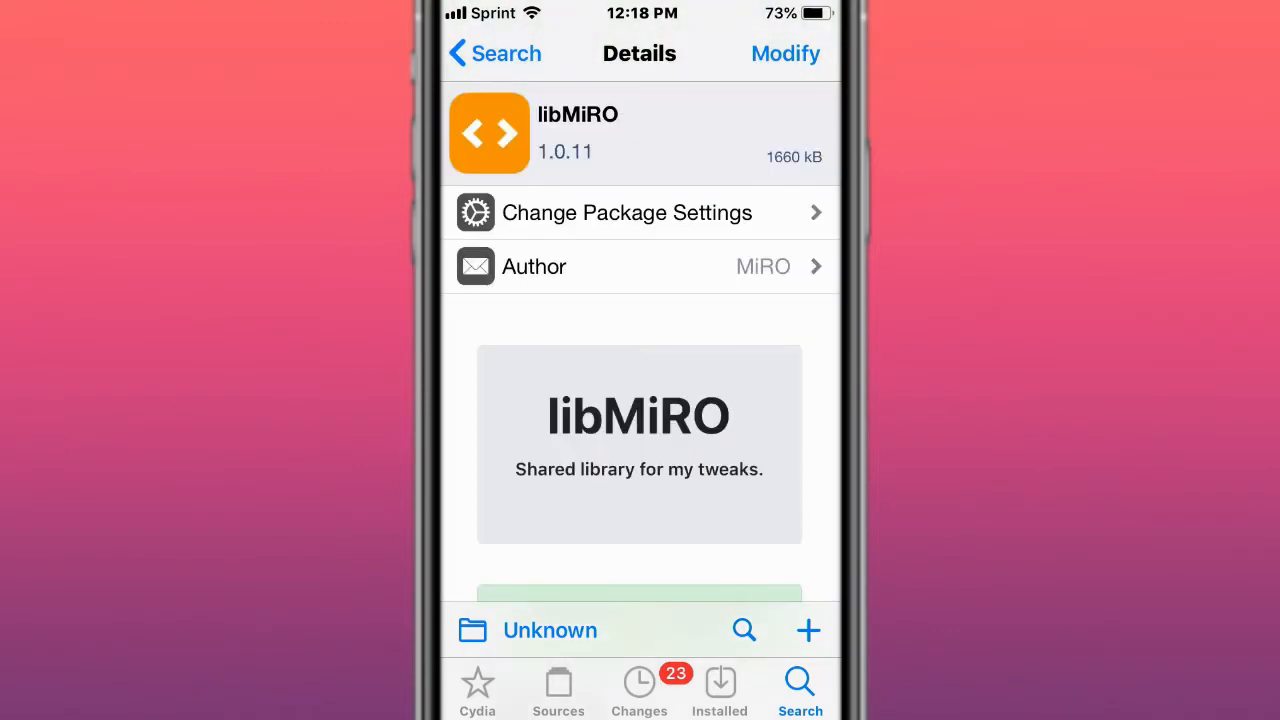
{"action": "scroll", "coordinate": [740, 430], "scroll_direction": "down", "scroll_amount": 4}
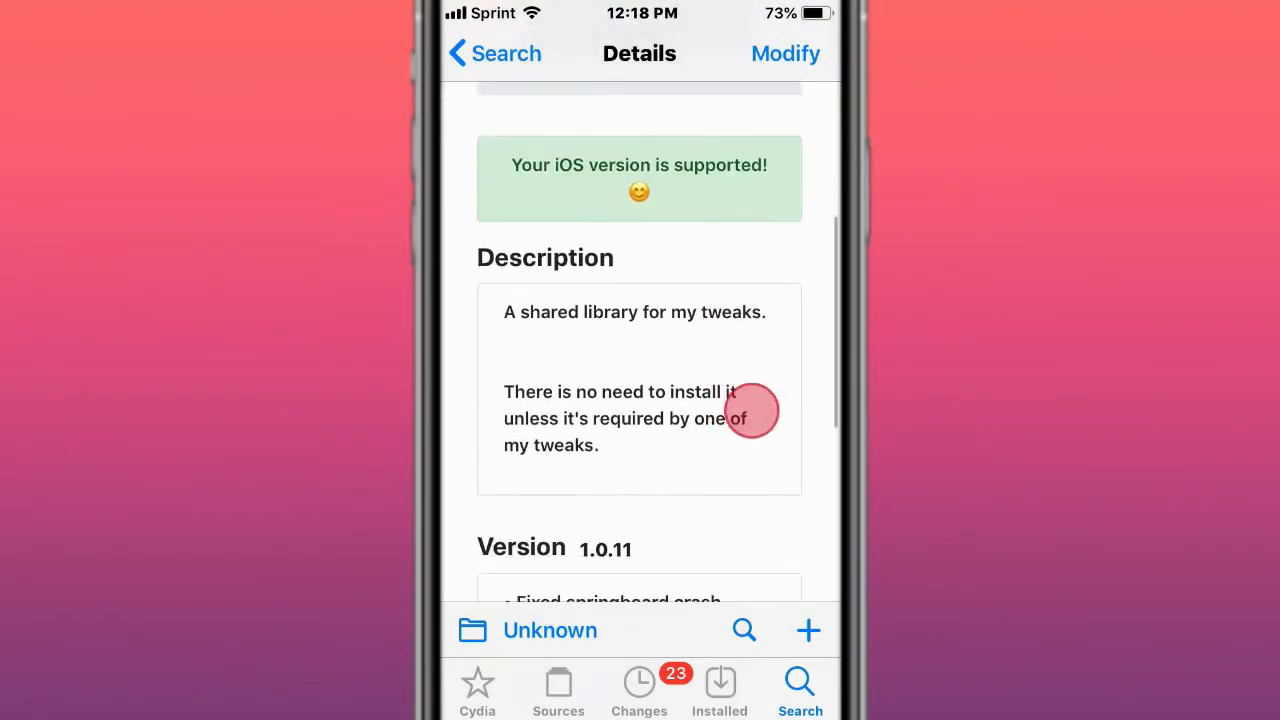
{"action": "scroll", "coordinate": [740, 430], "scroll_direction": "down", "scroll_amount": 5}
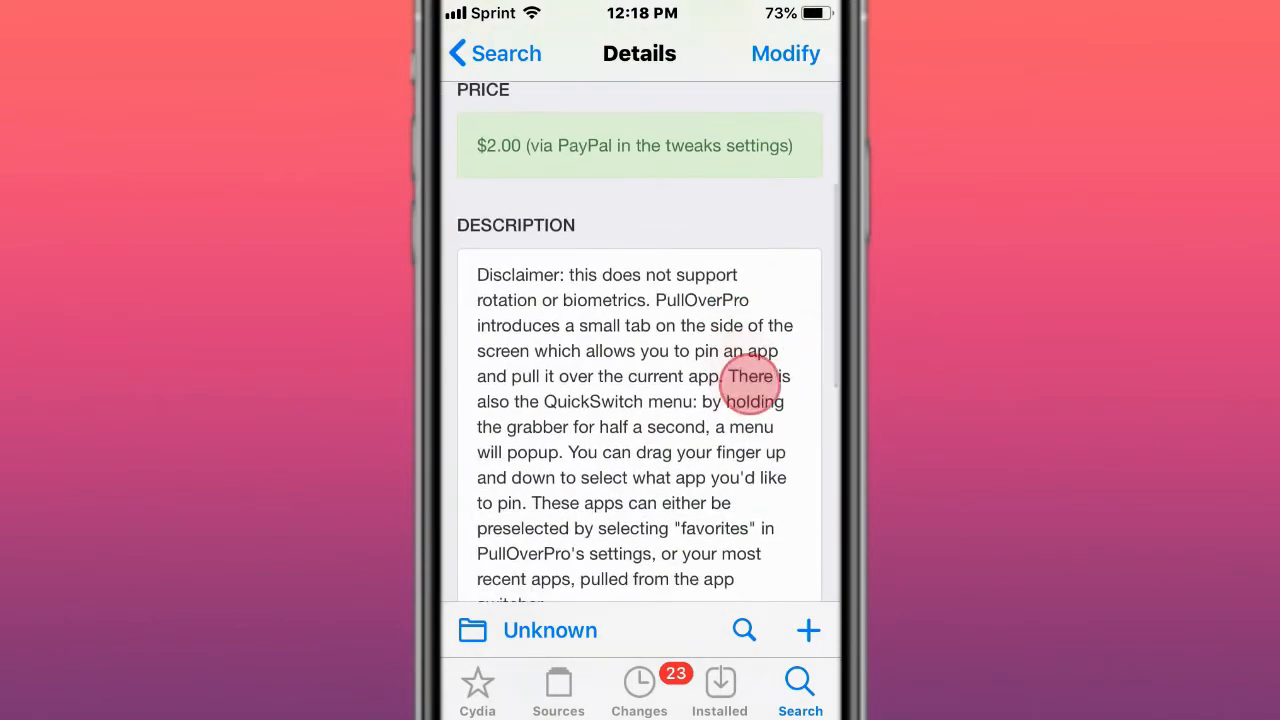
{"action": "scroll", "coordinate": [740, 412], "scroll_direction": "down", "scroll_amount": 5}
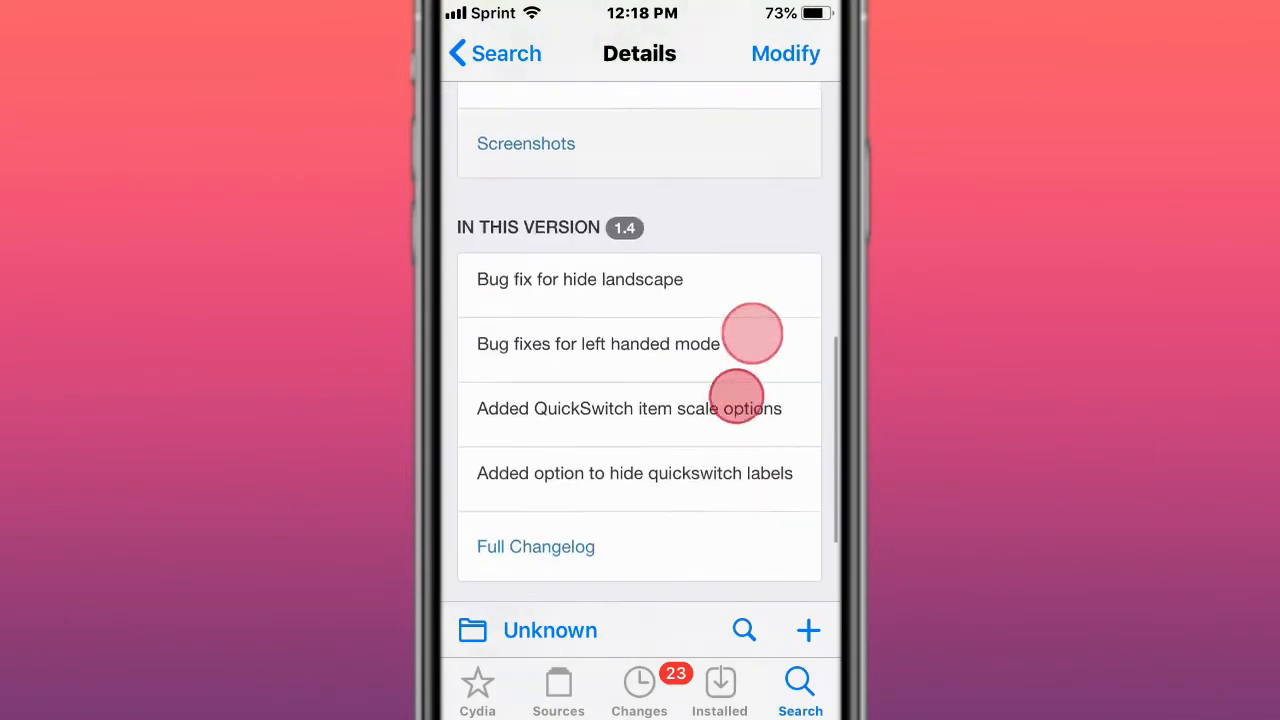
{"action": "scroll", "coordinate": [740, 380], "scroll_direction": "up", "scroll_amount": 5}
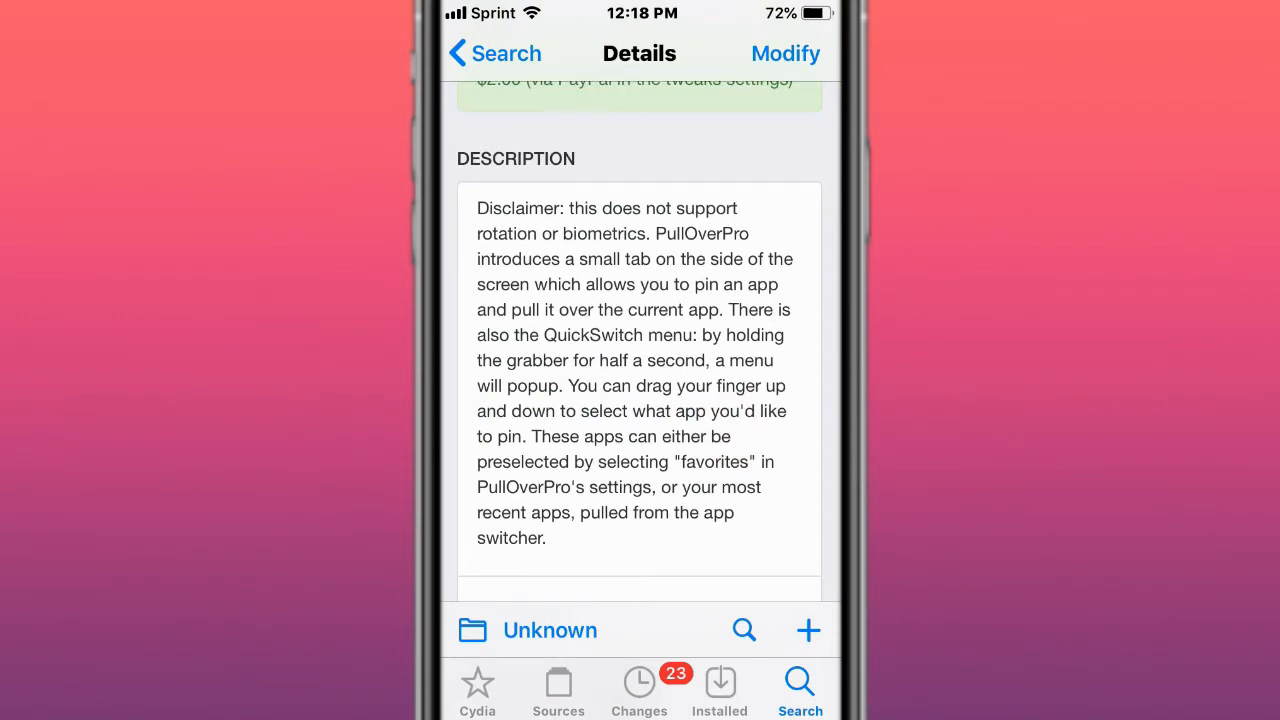
{"action": "scroll", "coordinate": [760, 410], "scroll_direction": "down", "scroll_amount": 1}
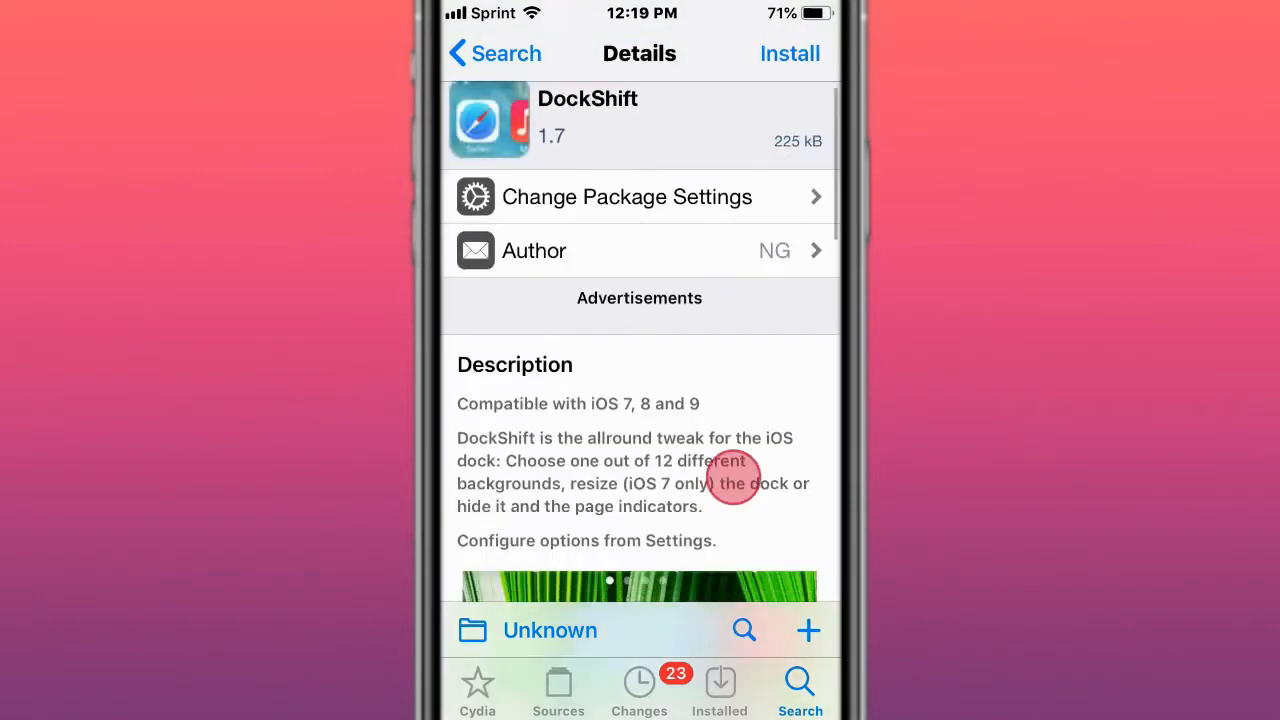
{"action": "scroll", "coordinate": [733, 477], "scroll_direction": "down", "scroll_amount": 5}
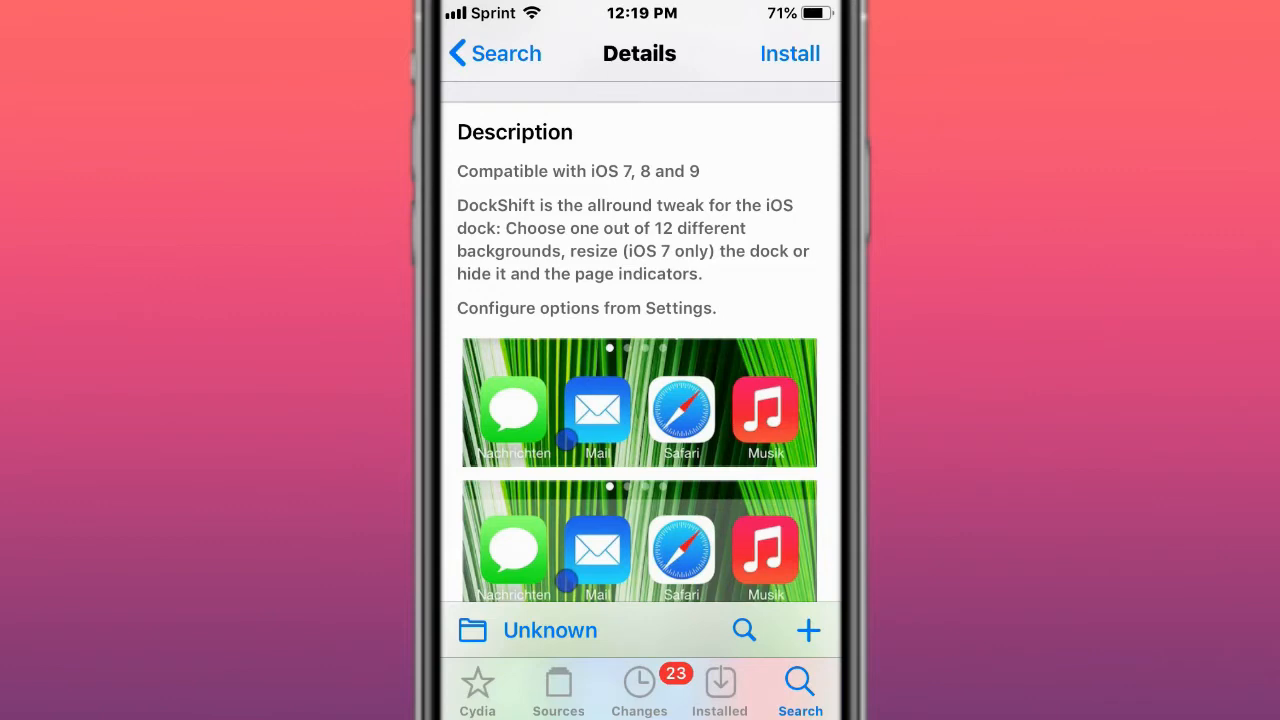
{"action": "scroll", "coordinate": [640, 400], "scroll_direction": "down", "scroll_amount": 1}
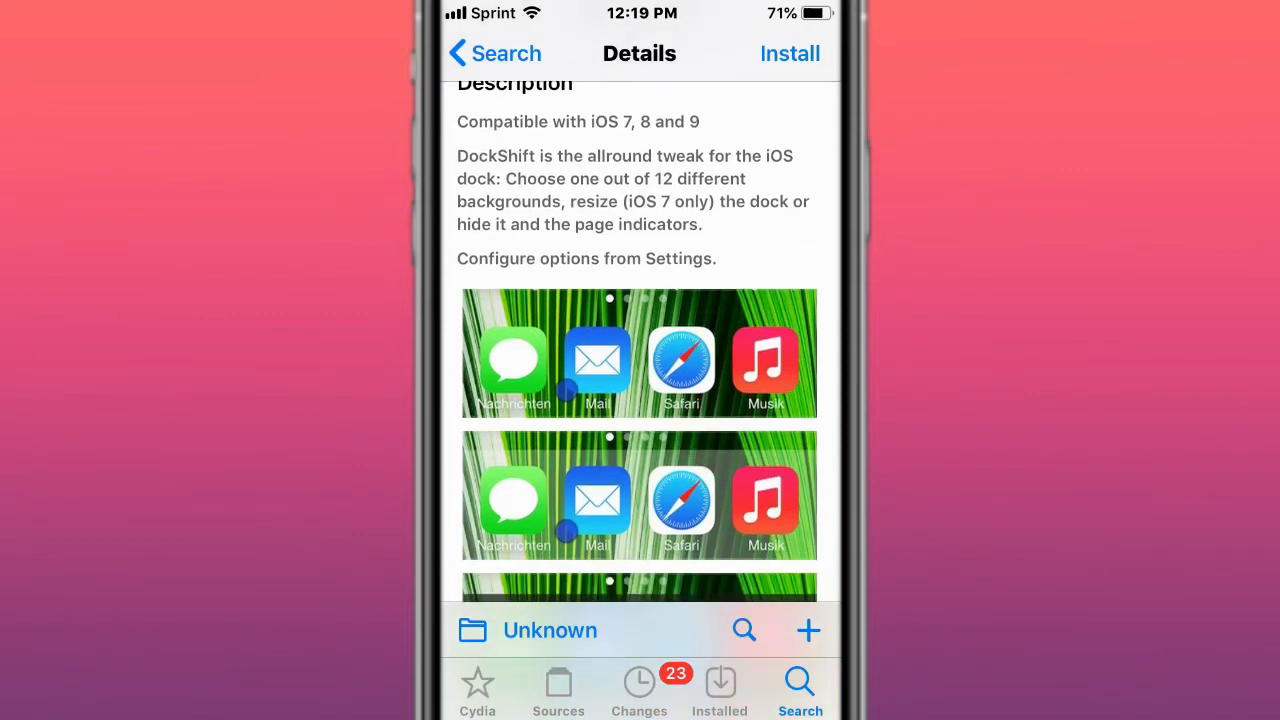
{"action": "scroll", "coordinate": [640, 400], "scroll_direction": "down", "scroll_amount": 8}
{"action": "scroll", "coordinate": [640, 400], "scroll_direction": "down", "scroll_amount": 8}
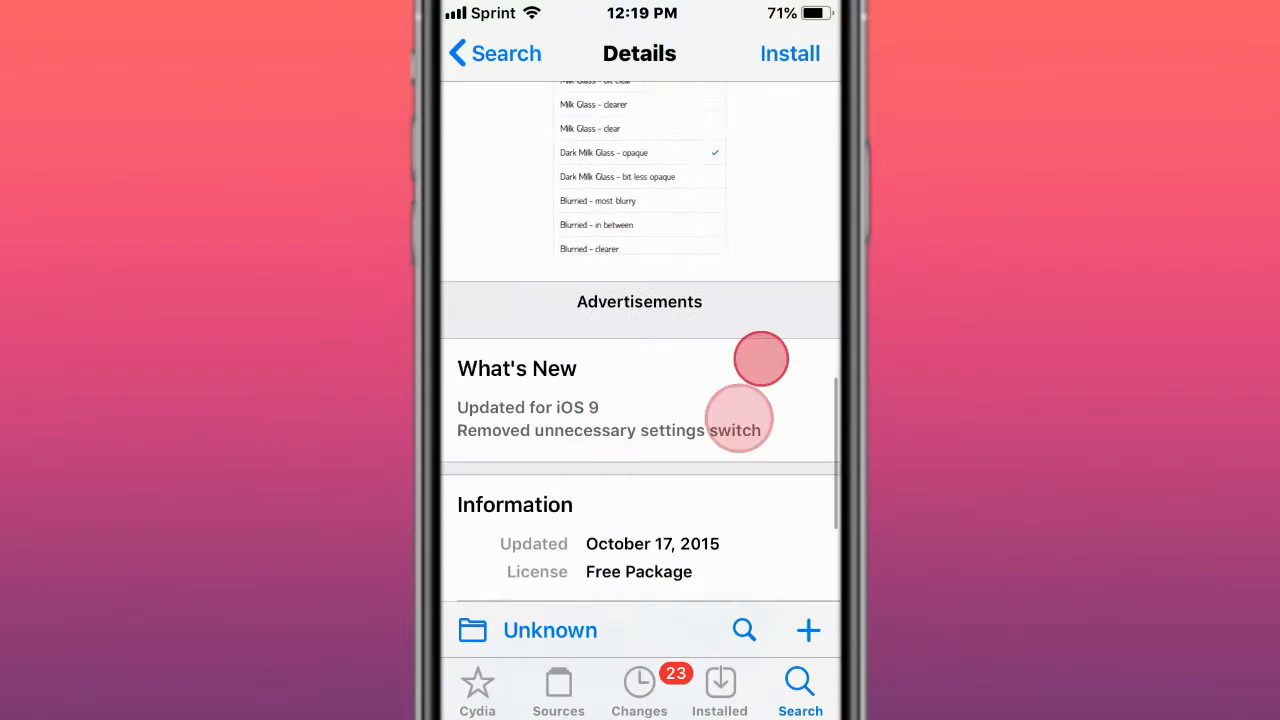
{"action": "scroll", "coordinate": [770, 370], "scroll_direction": "down", "scroll_amount": 5}
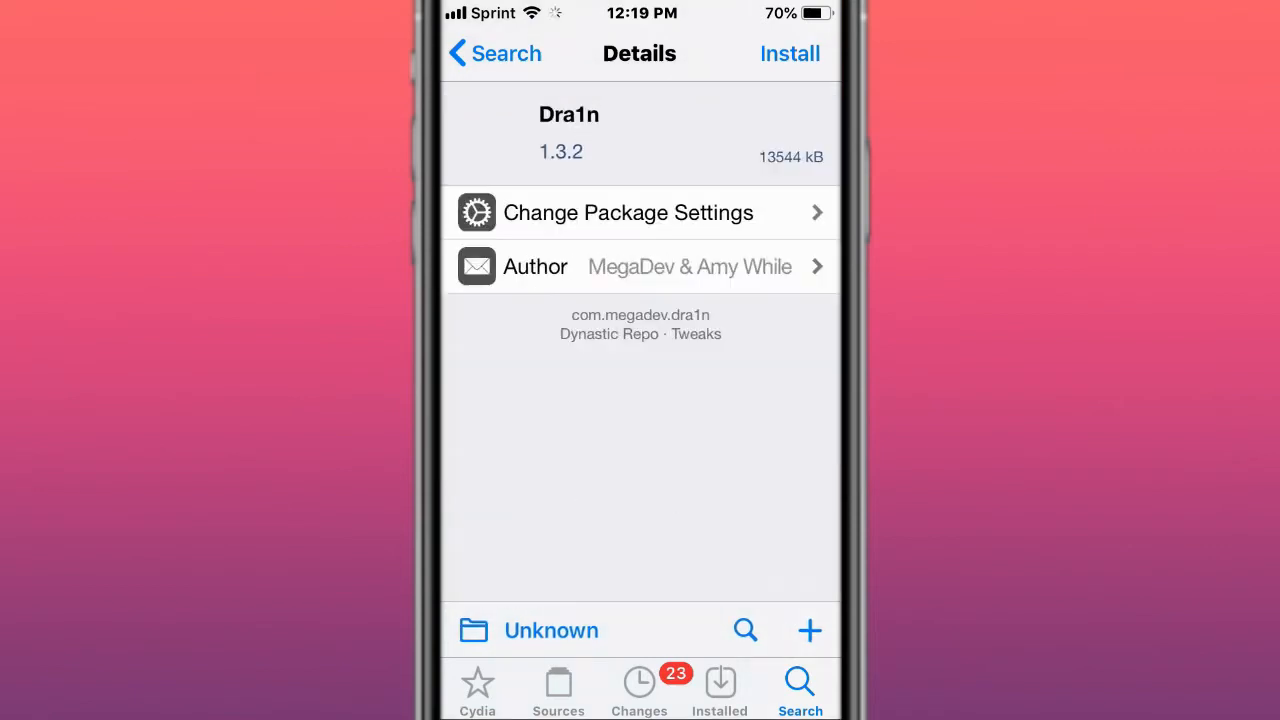
{"action": "scroll", "coordinate": [740, 420], "scroll_direction": "down", "scroll_amount": 5}
{"action": "scroll", "coordinate": [740, 420], "scroll_direction": "down", "scroll_amount": 1}
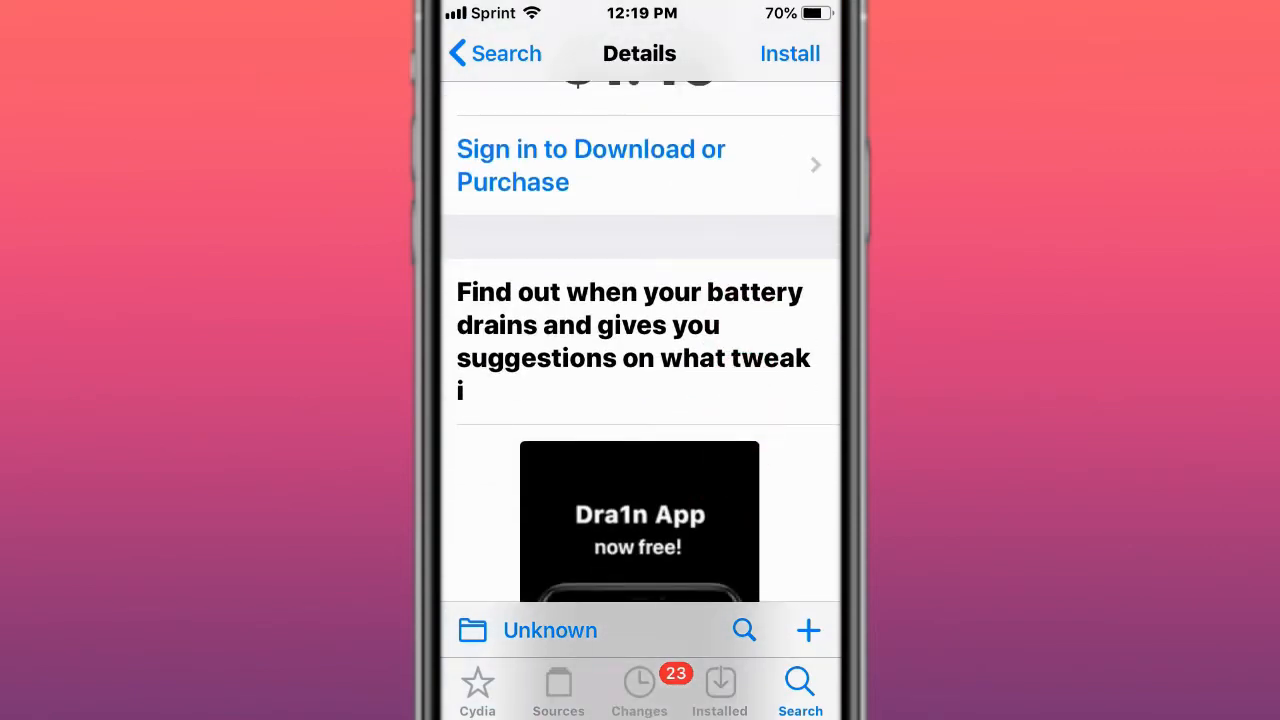
{"action": "scroll", "coordinate": [720, 430], "scroll_direction": "down", "scroll_amount": 5}
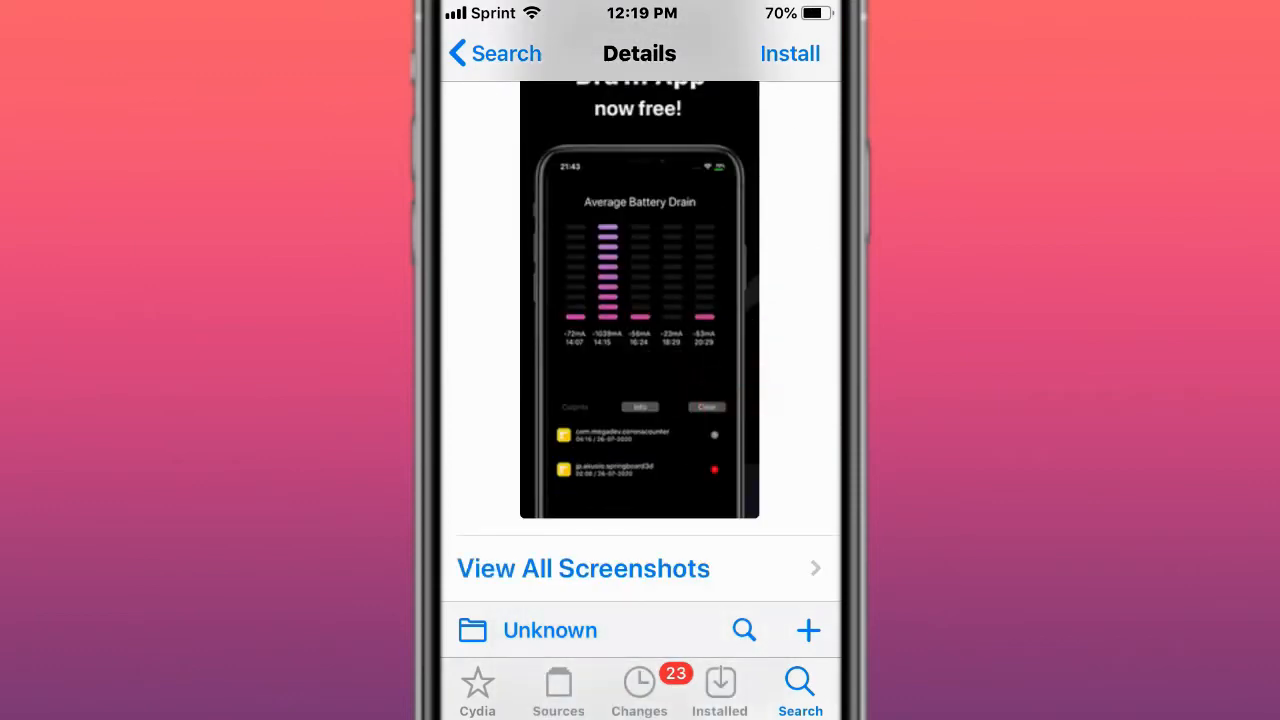
{"action": "scroll", "coordinate": [718, 362], "scroll_direction": "down", "scroll_amount": 5}
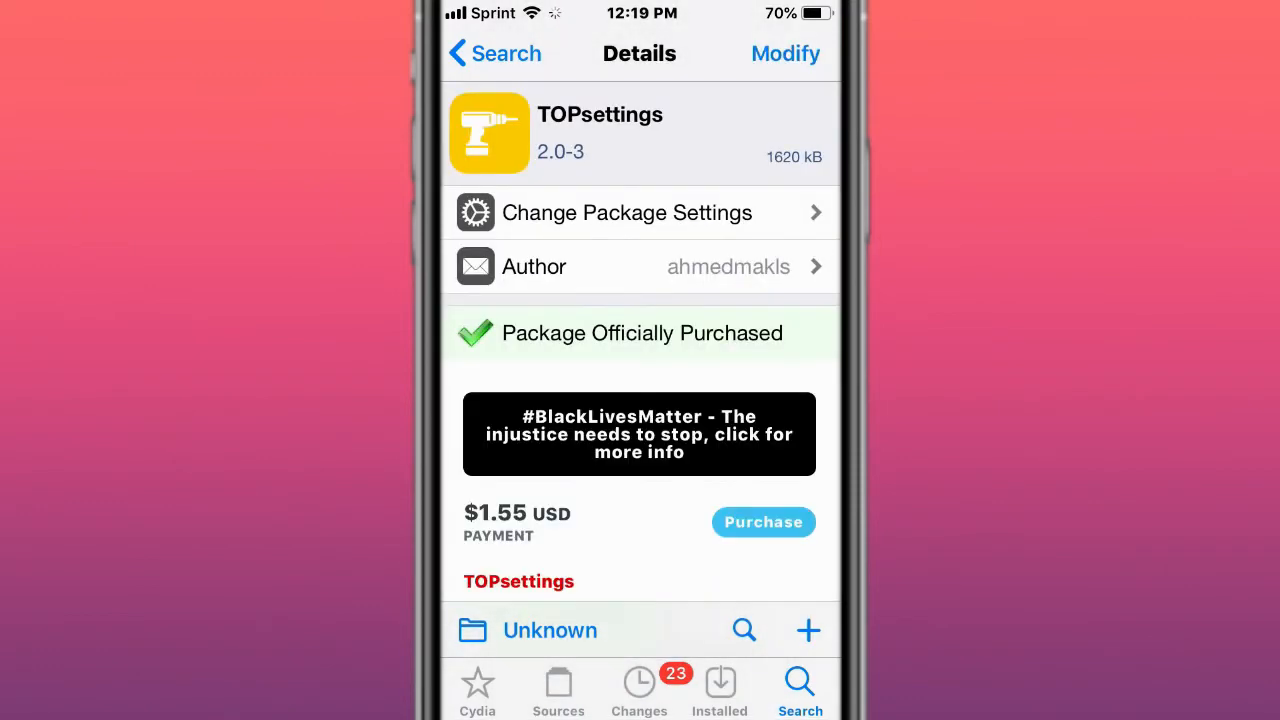
{"action": "scroll", "coordinate": [758, 340], "scroll_direction": "down", "scroll_amount": 5}
{"action": "scroll", "coordinate": [740, 450], "scroll_direction": "up", "scroll_amount": 2}
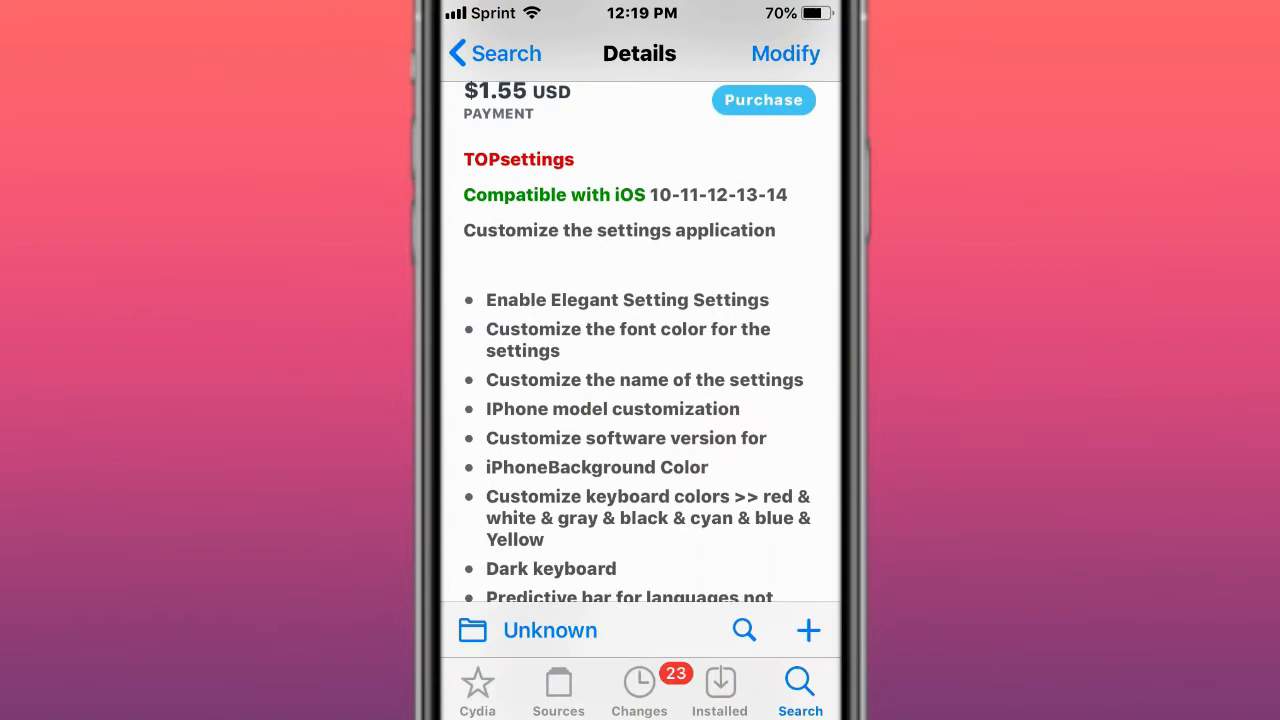
{"action": "scroll", "coordinate": [670, 400], "scroll_direction": "down", "scroll_amount": 3}
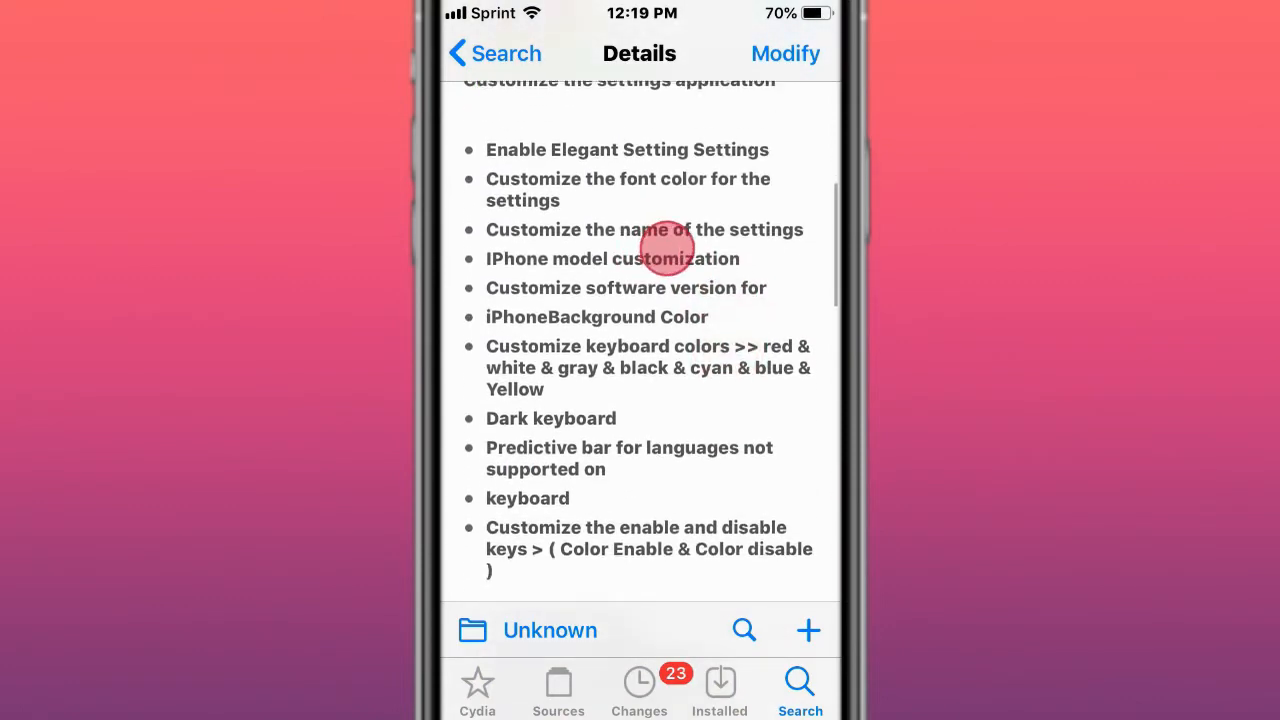
{"action": "scroll", "coordinate": [660, 300], "scroll_direction": "down", "scroll_amount": 5}
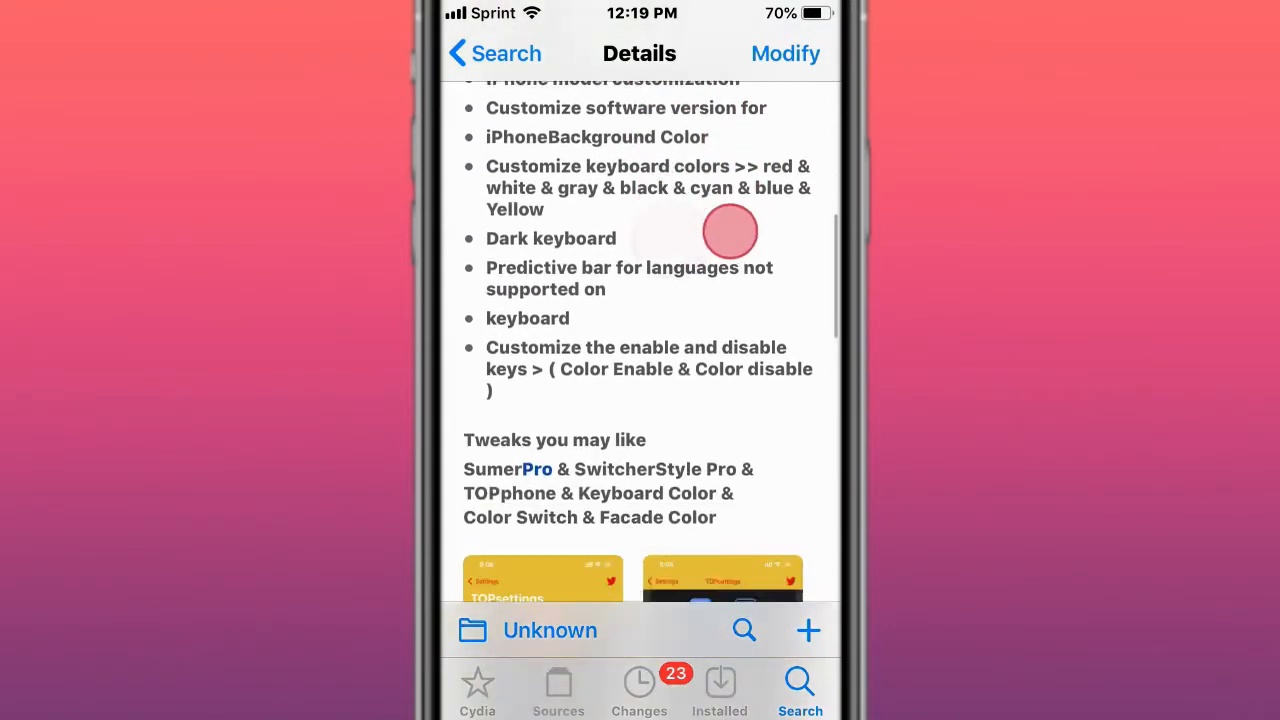
{"action": "scroll", "coordinate": [730, 250], "scroll_direction": "down", "scroll_amount": 5}
{"action": "scroll", "coordinate": [740, 350], "scroll_direction": "down", "scroll_amount": 5}
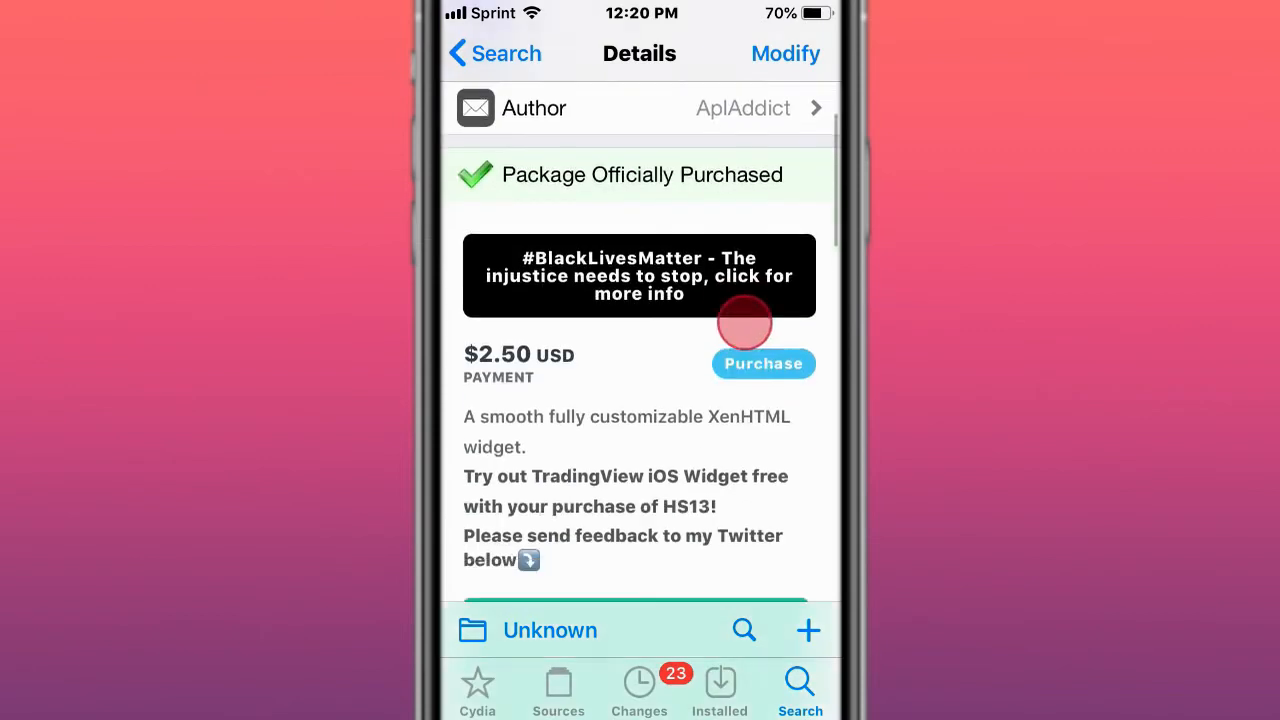
{"action": "scroll", "coordinate": [730, 380], "scroll_direction": "down", "scroll_amount": 5}
{"action": "scroll", "coordinate": [733, 355], "scroll_direction": "up", "scroll_amount": 3}
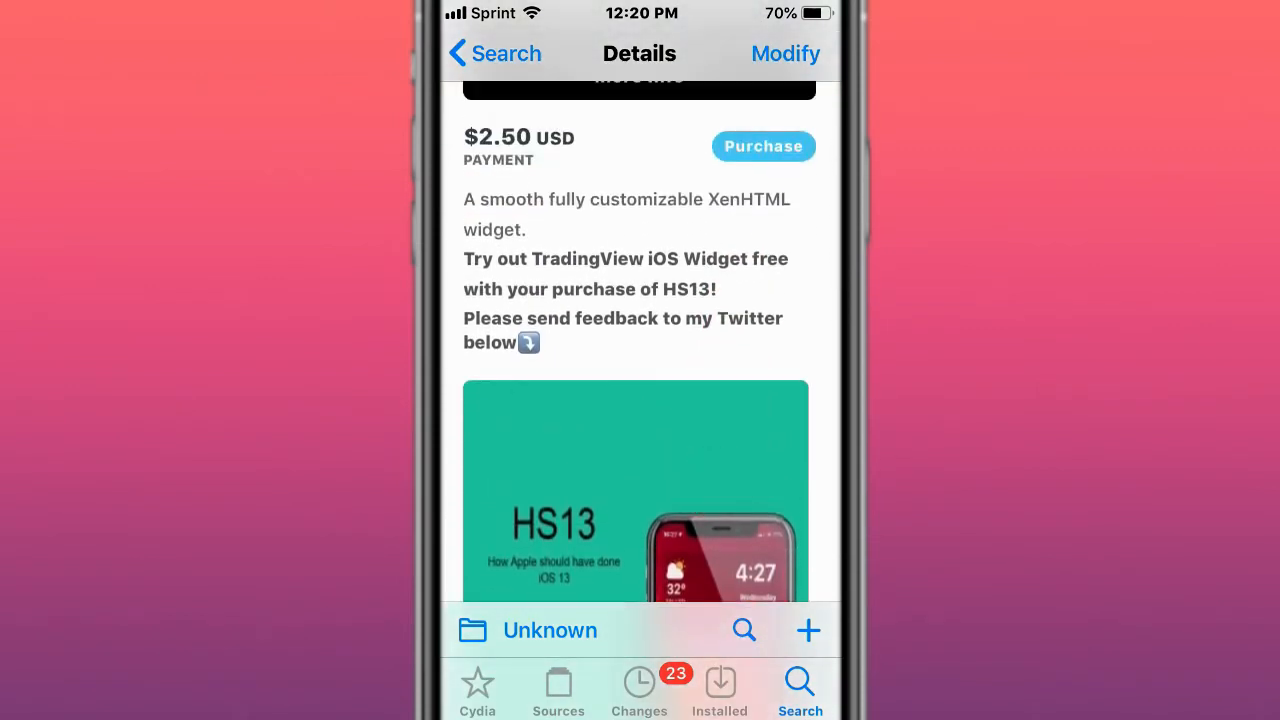
{"action": "scroll", "coordinate": [745, 300], "scroll_direction": "down", "scroll_amount": 5}
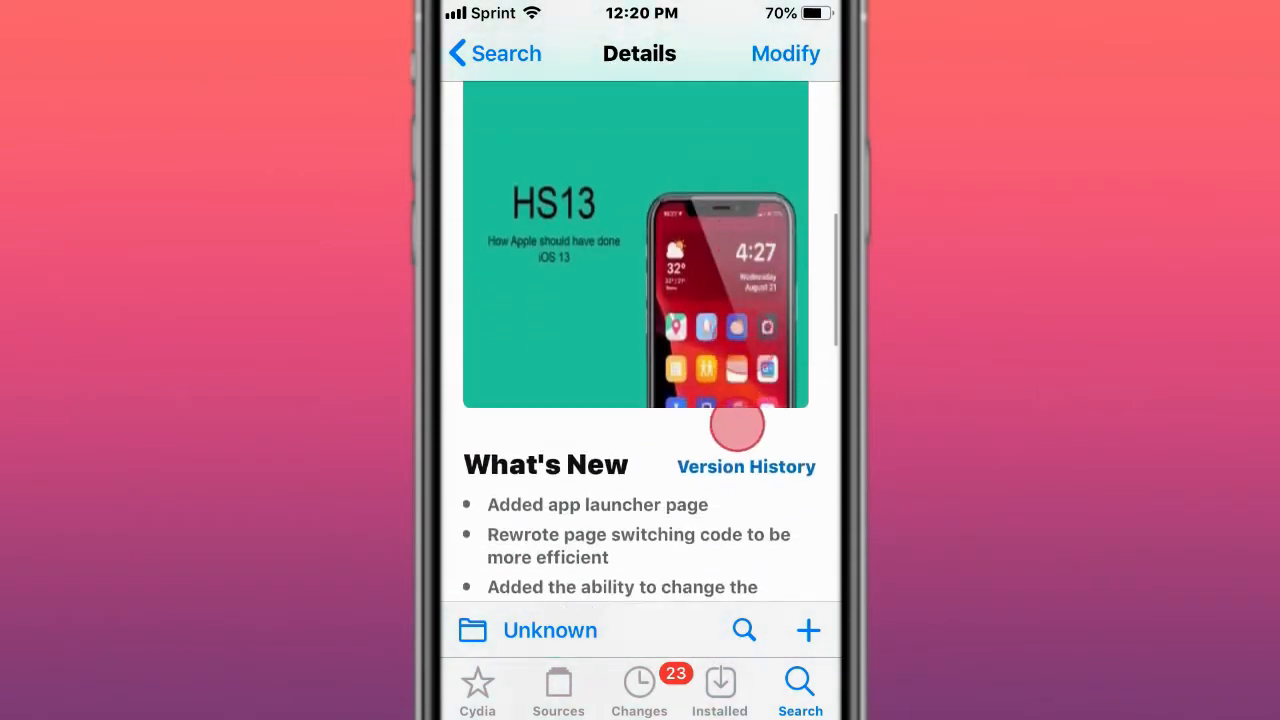
{"action": "scroll", "coordinate": [754, 400], "scroll_direction": "down", "scroll_amount": 4}
{"action": "scroll", "coordinate": [754, 326], "scroll_direction": "down", "scroll_amount": 4}
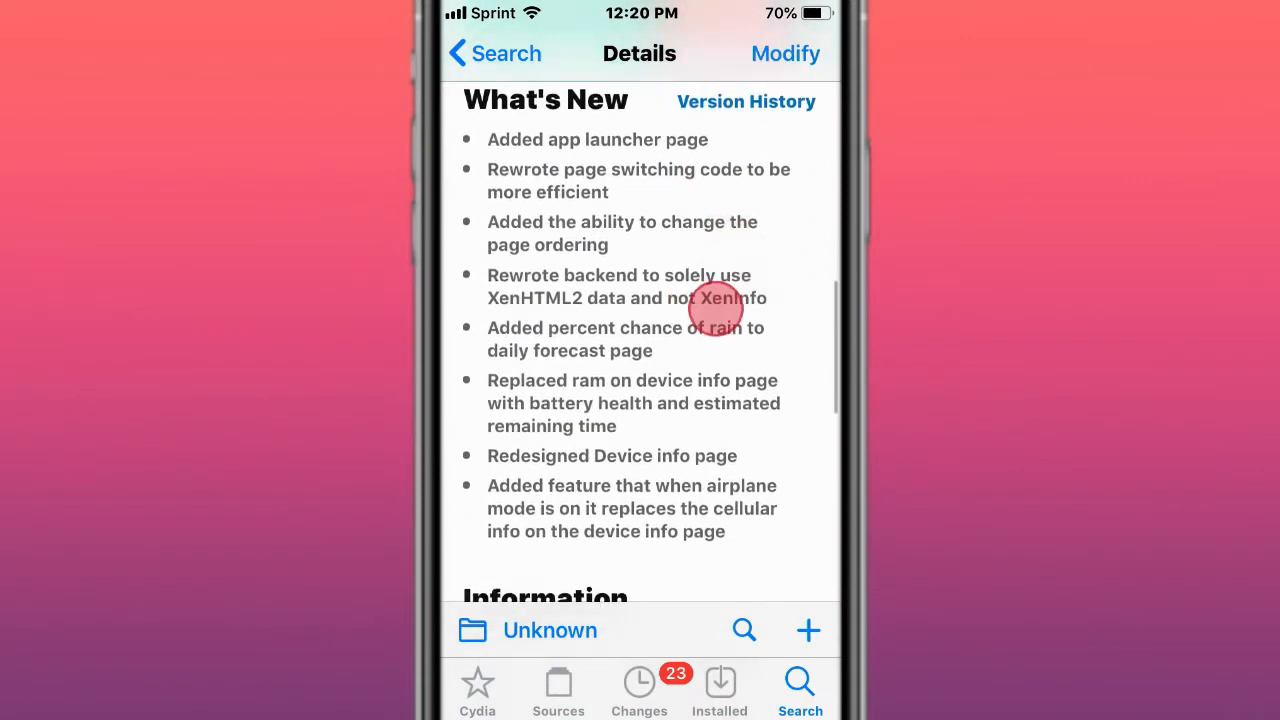
{"action": "scroll", "coordinate": [720, 340], "scroll_direction": "down", "scroll_amount": 2}
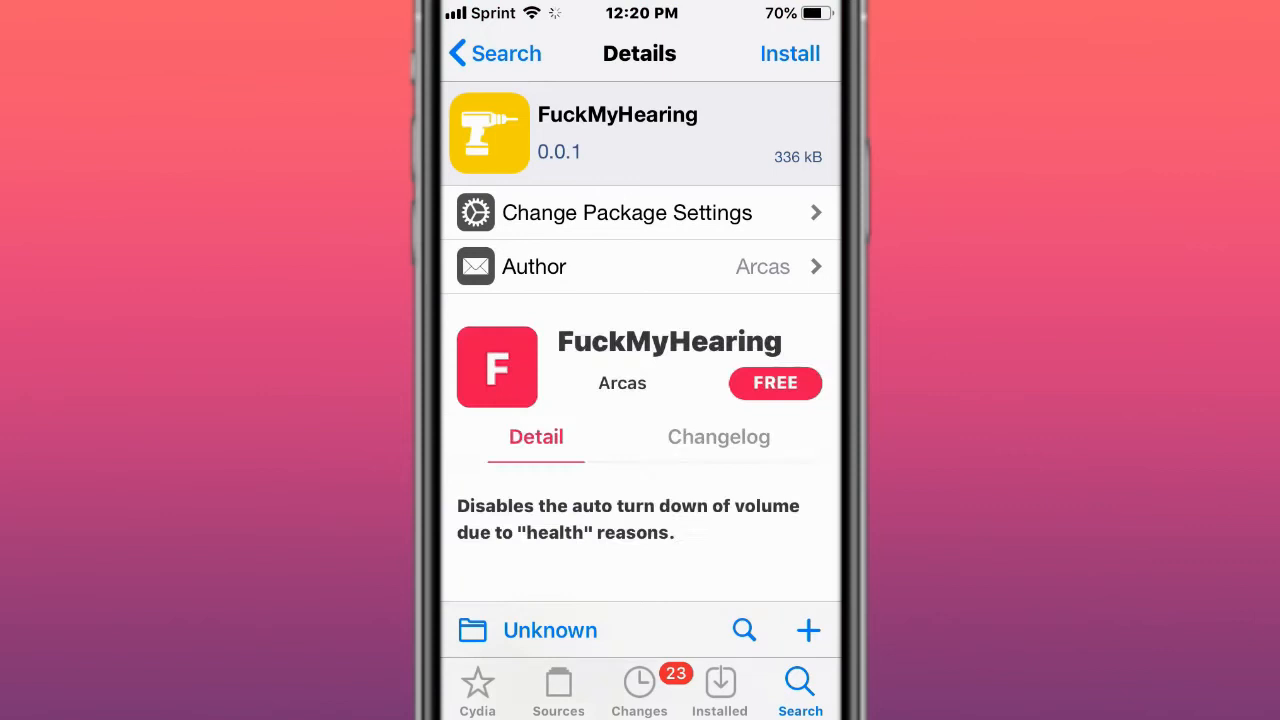
{"action": "scroll", "coordinate": [754, 420], "scroll_direction": "down", "scroll_amount": 3}
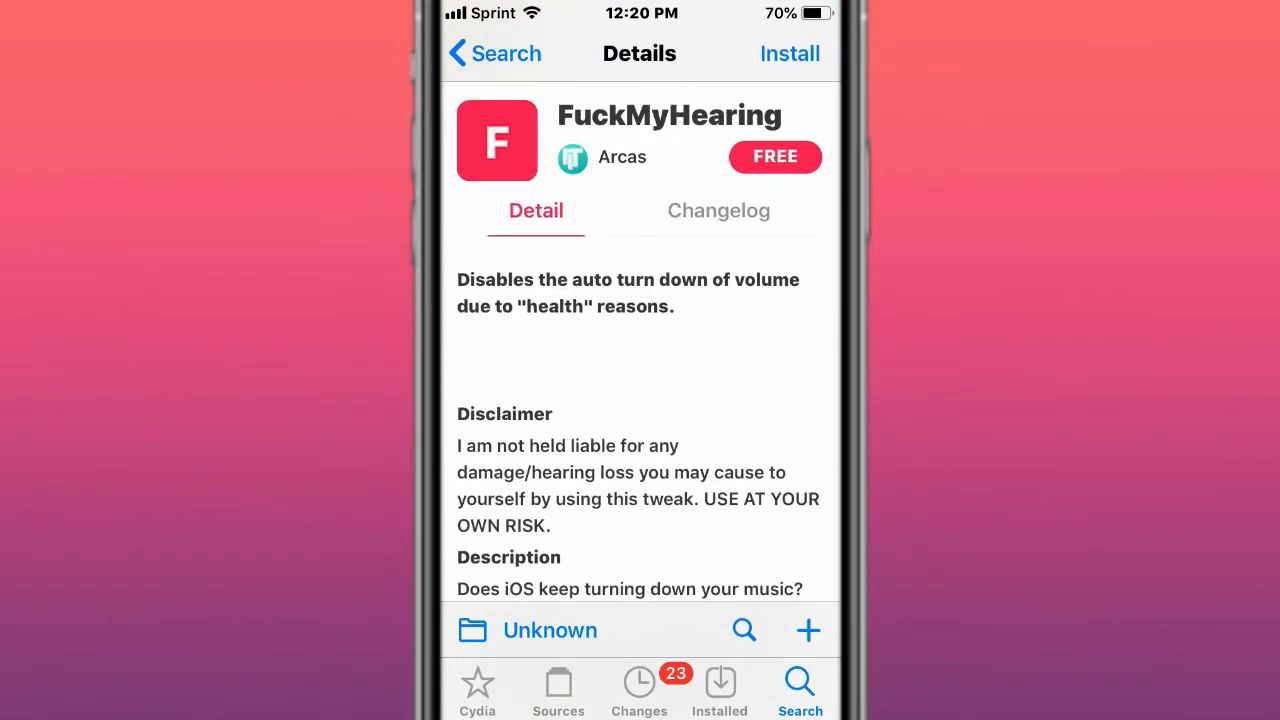
{"action": "scroll", "coordinate": [750, 380], "scroll_direction": "down", "scroll_amount": 2}
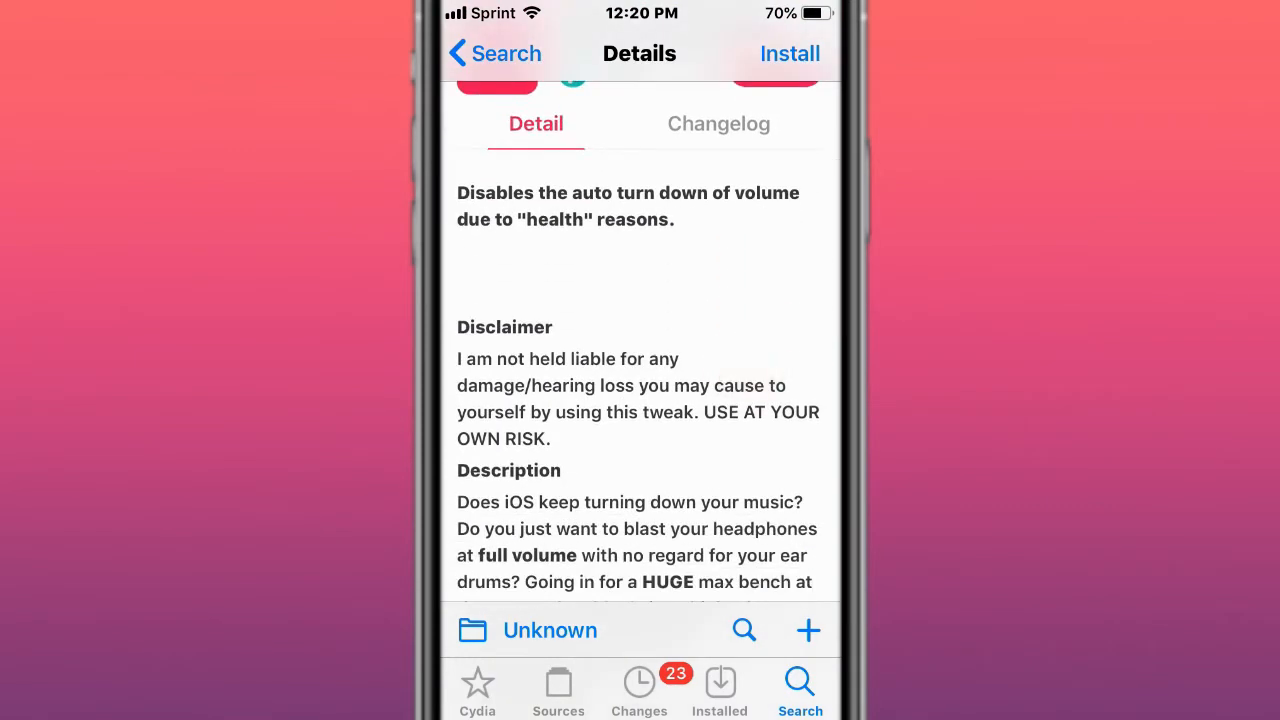
{"action": "scroll", "coordinate": [630, 400], "scroll_direction": "down", "scroll_amount": 2}
{"action": "scroll", "coordinate": [620, 400], "scroll_direction": "down", "scroll_amount": 2}
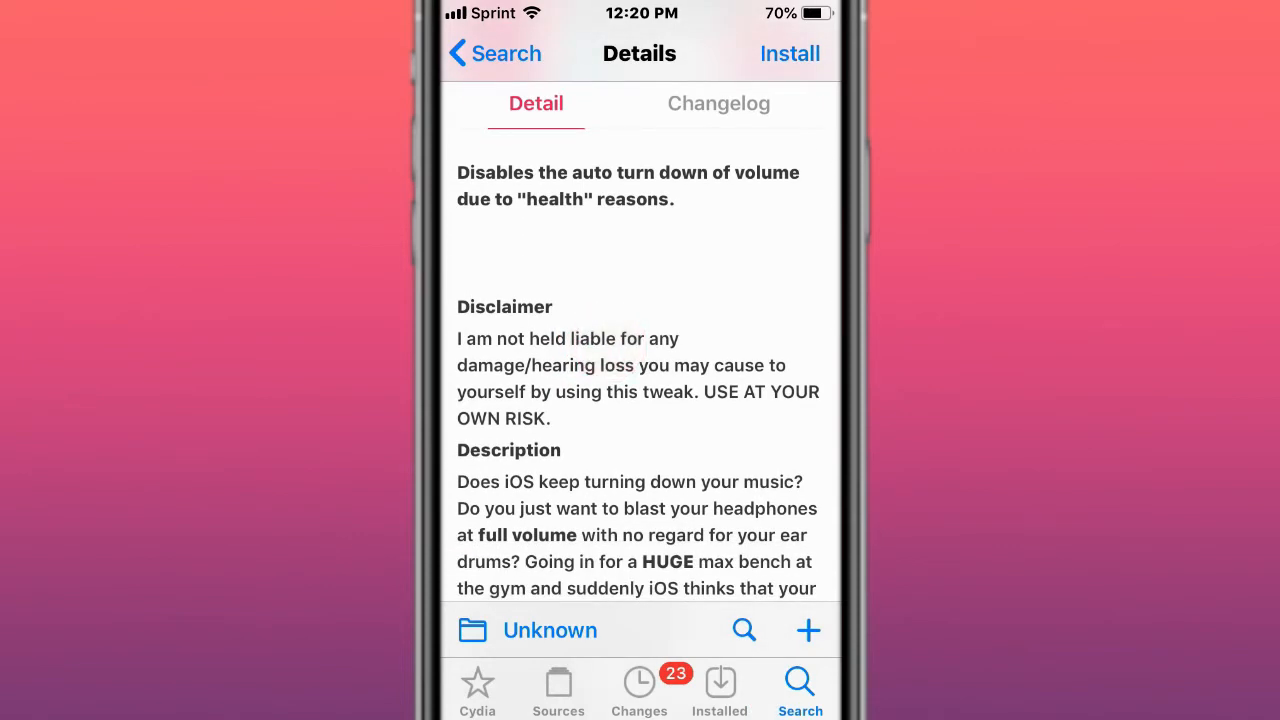
{"action": "scroll", "coordinate": [620, 350], "scroll_direction": "down", "scroll_amount": 1}
{"action": "scroll", "coordinate": [548, 348], "scroll_direction": "down", "scroll_amount": 1}
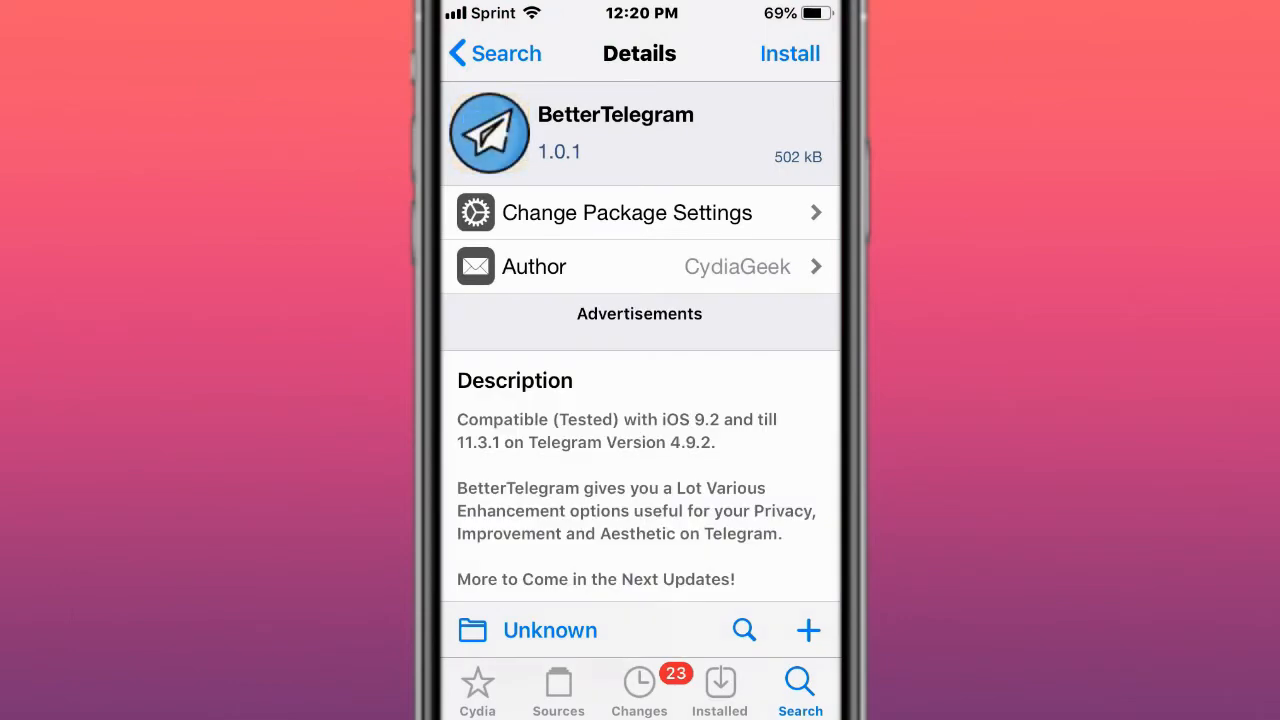
{"action": "scroll", "coordinate": [740, 420], "scroll_direction": "down", "scroll_amount": 5}
{"action": "scroll", "coordinate": [730, 450], "scroll_direction": "down", "scroll_amount": 2}
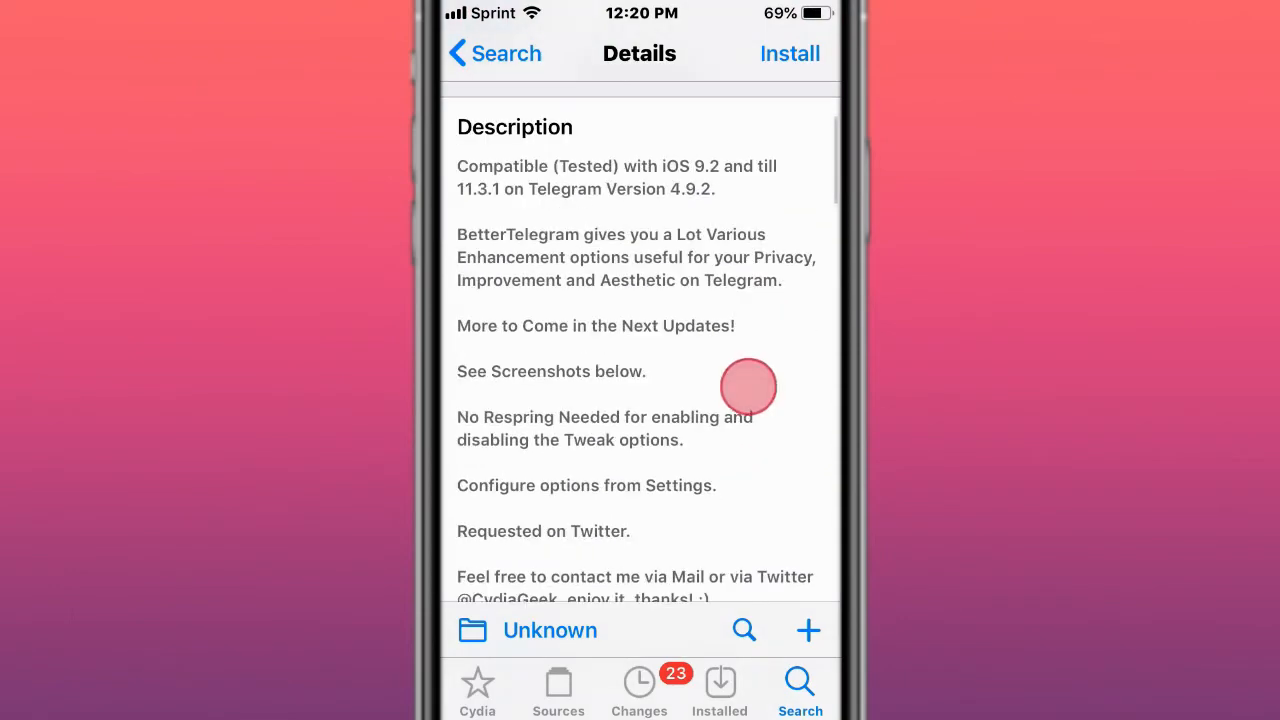
{"action": "scroll", "coordinate": [748, 385], "scroll_direction": "down", "scroll_amount": 3}
{"action": "scroll", "coordinate": [735, 340], "scroll_direction": "down", "scroll_amount": 3}
{"action": "scroll", "coordinate": [750, 310], "scroll_direction": "down", "scroll_amount": 4}
{"action": "scroll", "coordinate": [758, 318], "scroll_direction": "down", "scroll_amount": 4}
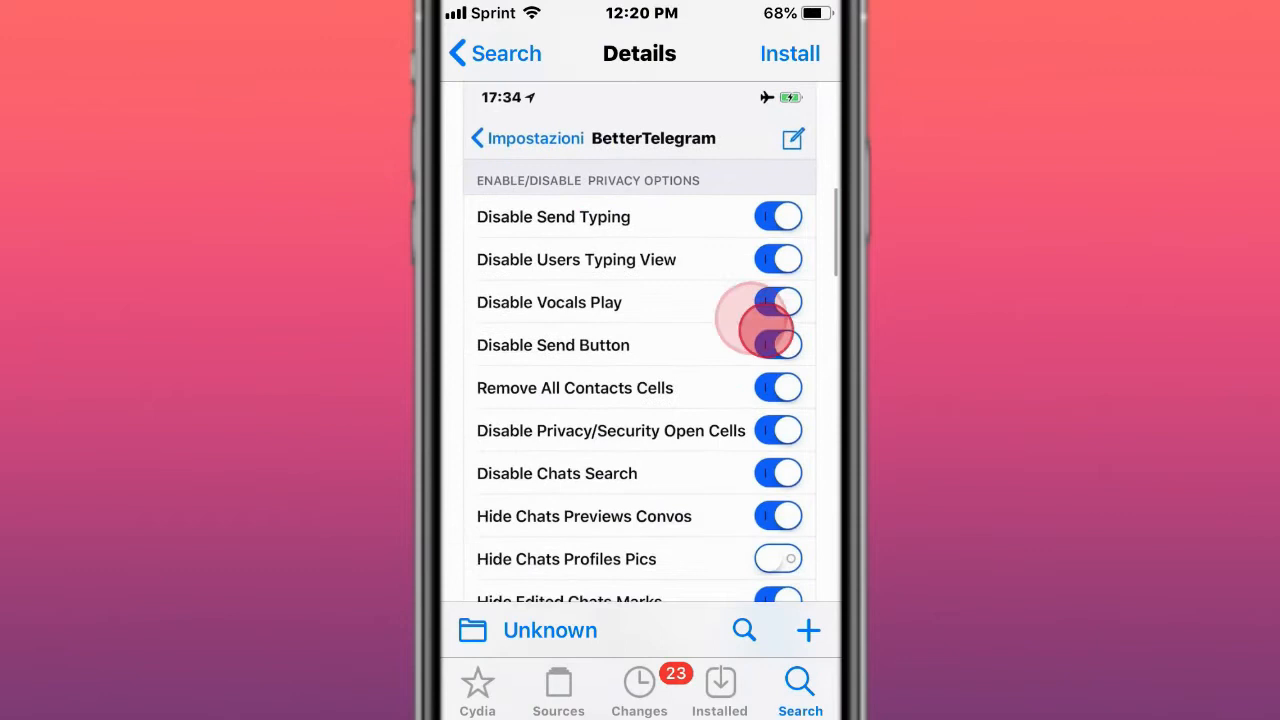
{"action": "scroll", "coordinate": [770, 330], "scroll_direction": "down", "scroll_amount": 2}
{"action": "scroll", "coordinate": [720, 390], "scroll_direction": "down", "scroll_amount": 2}
{"action": "scroll", "coordinate": [690, 370], "scroll_direction": "down", "scroll_amount": 1}
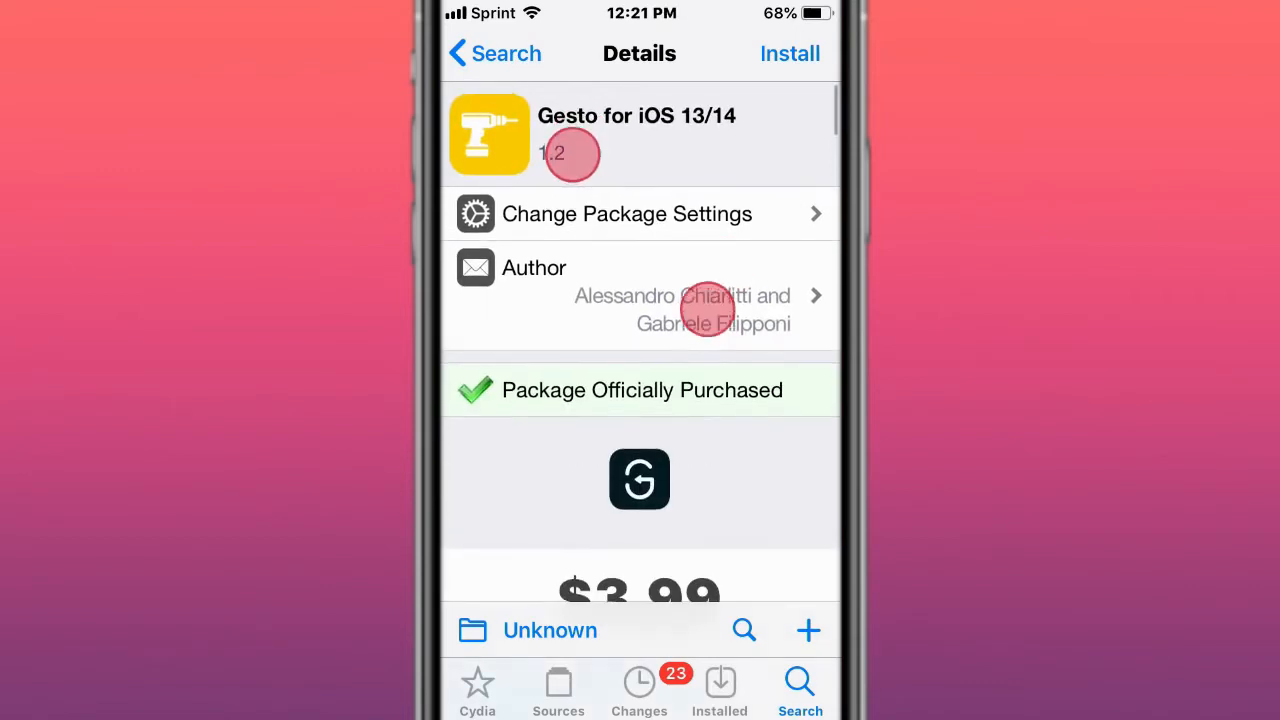
{"action": "scroll", "coordinate": [640, 350], "scroll_direction": "down", "scroll_amount": 2}
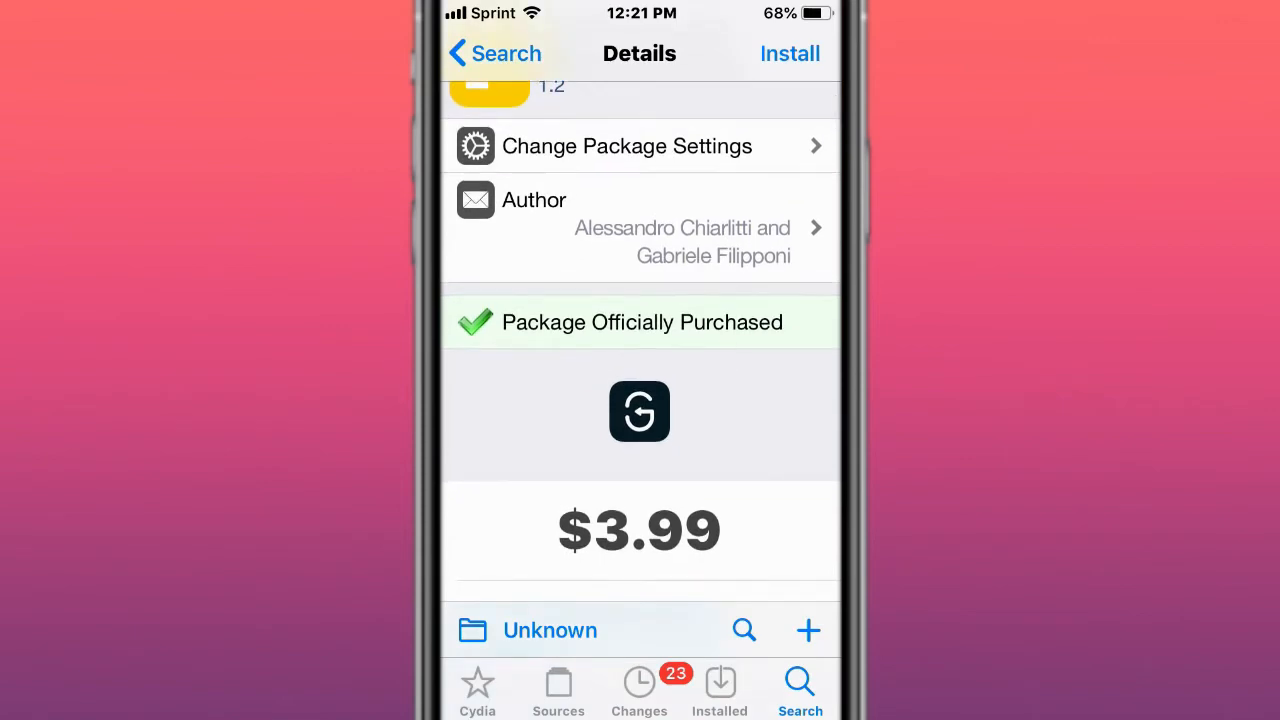
{"action": "scroll", "coordinate": [720, 450], "scroll_direction": "down", "scroll_amount": 8}
{"action": "scroll", "coordinate": [720, 450], "scroll_direction": "down", "scroll_amount": 8}
{"action": "scroll", "coordinate": [720, 450], "scroll_direction": "down", "scroll_amount": 5}
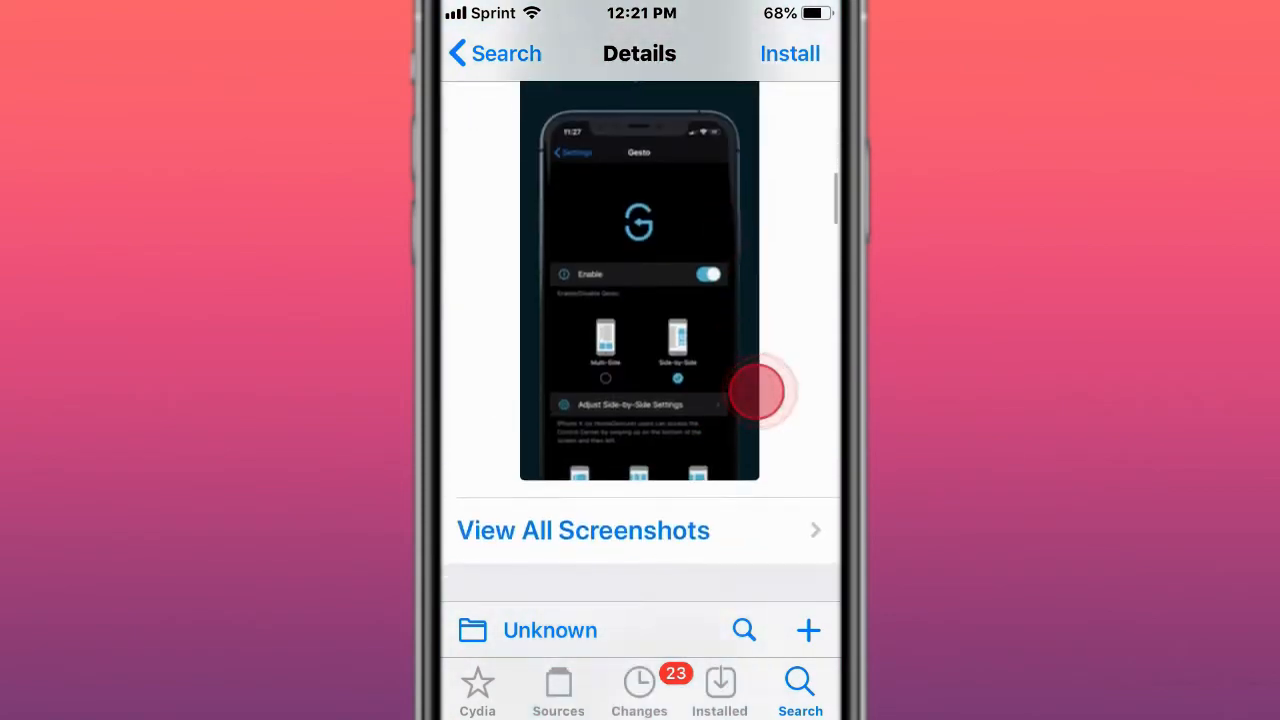
{"action": "scroll", "coordinate": [720, 450], "scroll_direction": "down", "scroll_amount": 4}
{"action": "scroll", "coordinate": [765, 380], "scroll_direction": "down", "scroll_amount": 5}
{"action": "scroll", "coordinate": [750, 400], "scroll_direction": "down", "scroll_amount": 3}
{"action": "scroll", "coordinate": [760, 400], "scroll_direction": "down", "scroll_amount": 5}
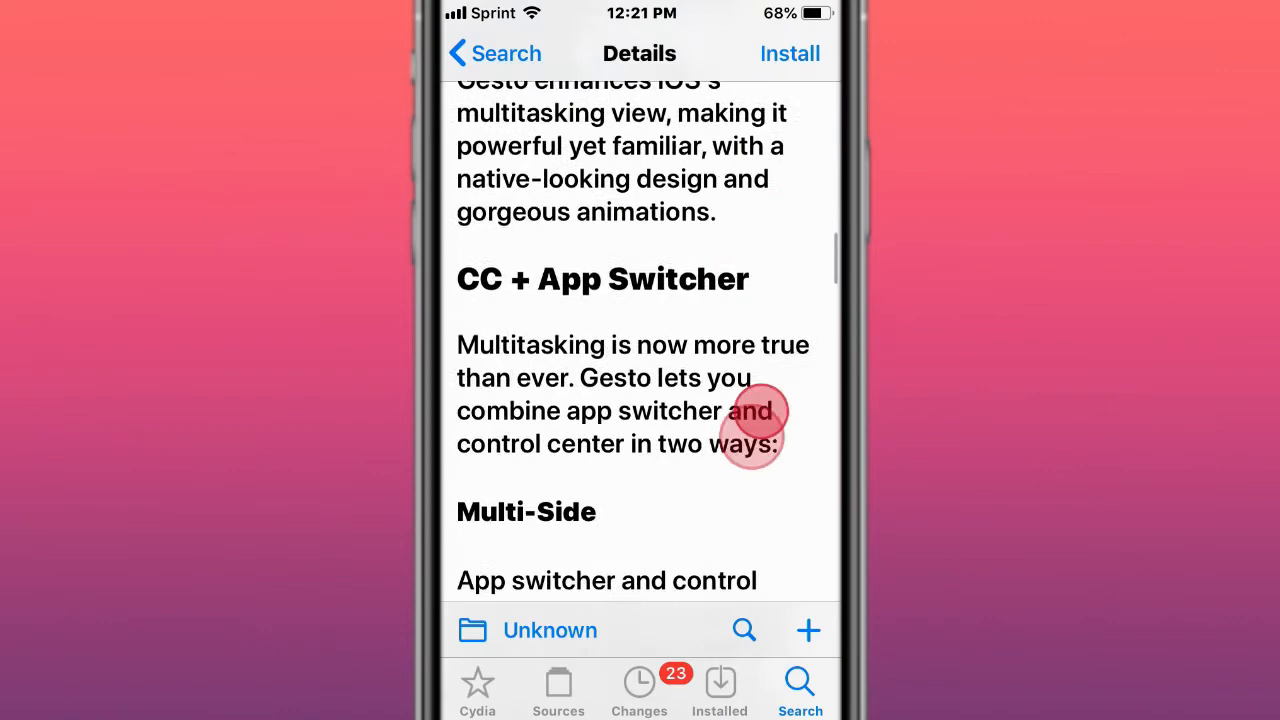
{"action": "scroll", "coordinate": [765, 400], "scroll_direction": "down", "scroll_amount": 4}
{"action": "scroll", "coordinate": [765, 400], "scroll_direction": "down", "scroll_amount": 4}
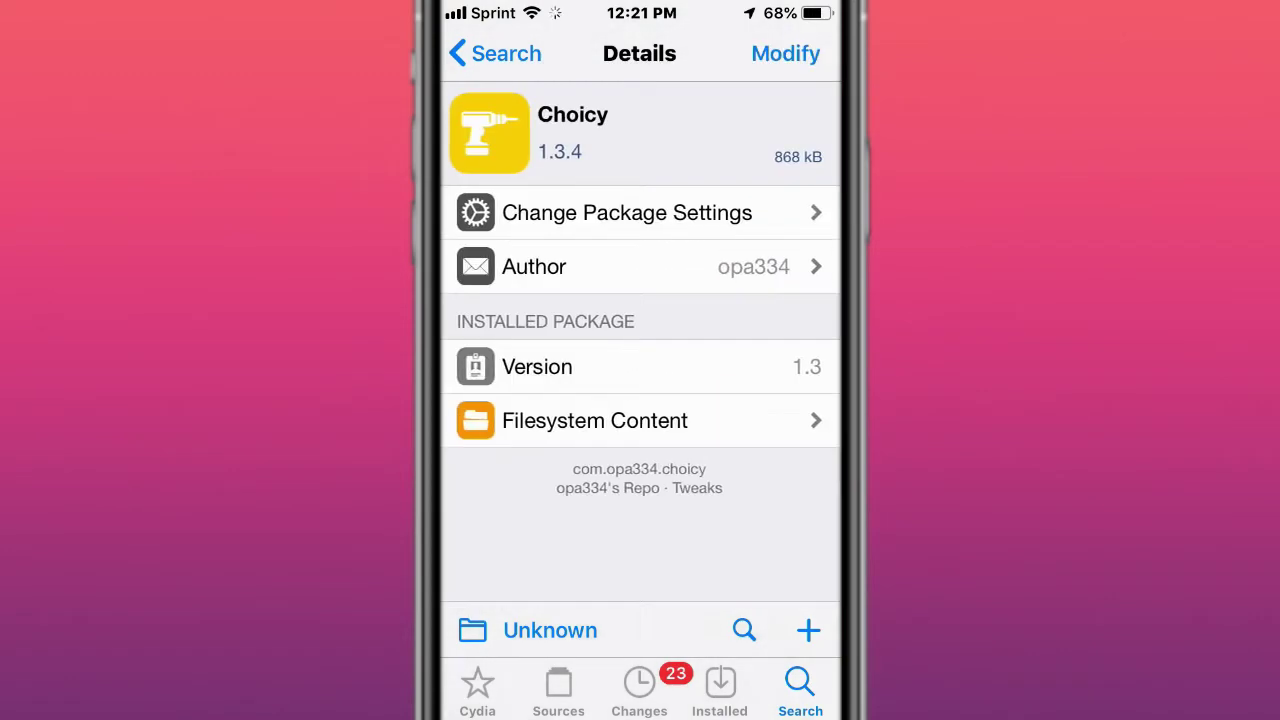
{"action": "scroll", "coordinate": [765, 400], "scroll_direction": "down", "scroll_amount": 5}
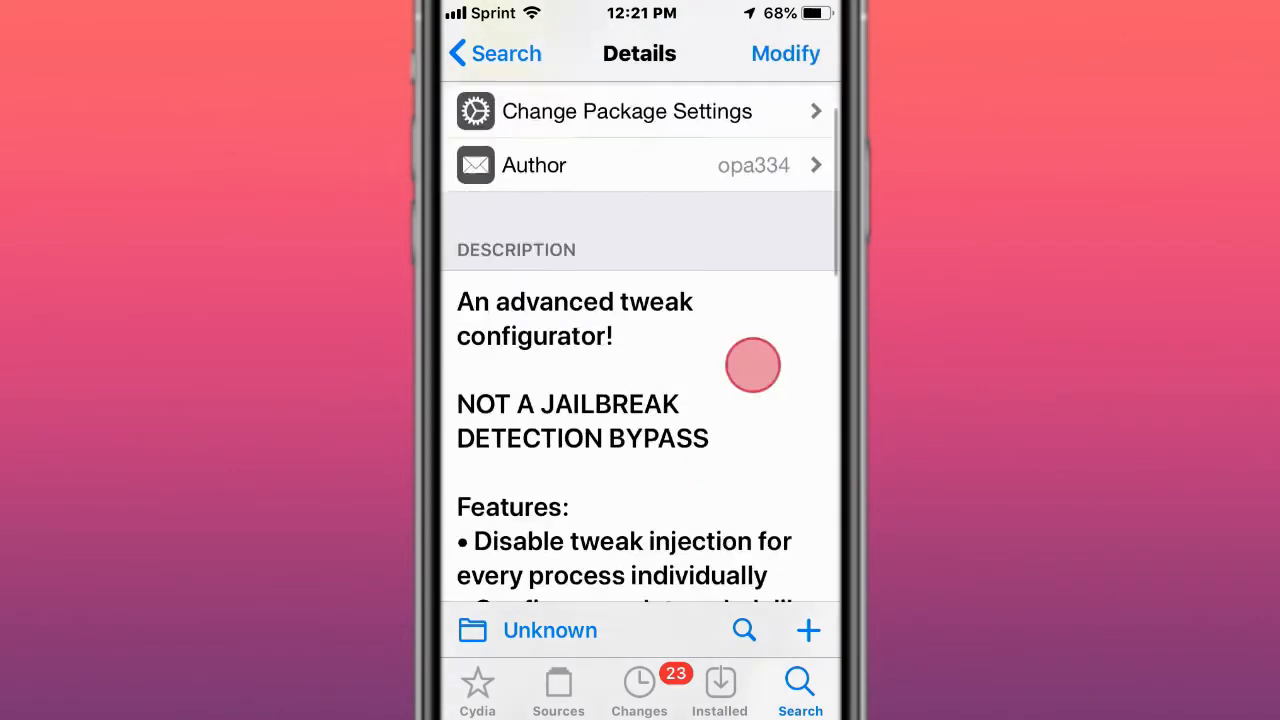
{"action": "scroll", "coordinate": [755, 390], "scroll_direction": "down", "scroll_amount": 3}
{"action": "scroll", "coordinate": [750, 470], "scroll_direction": "down", "scroll_amount": 2}
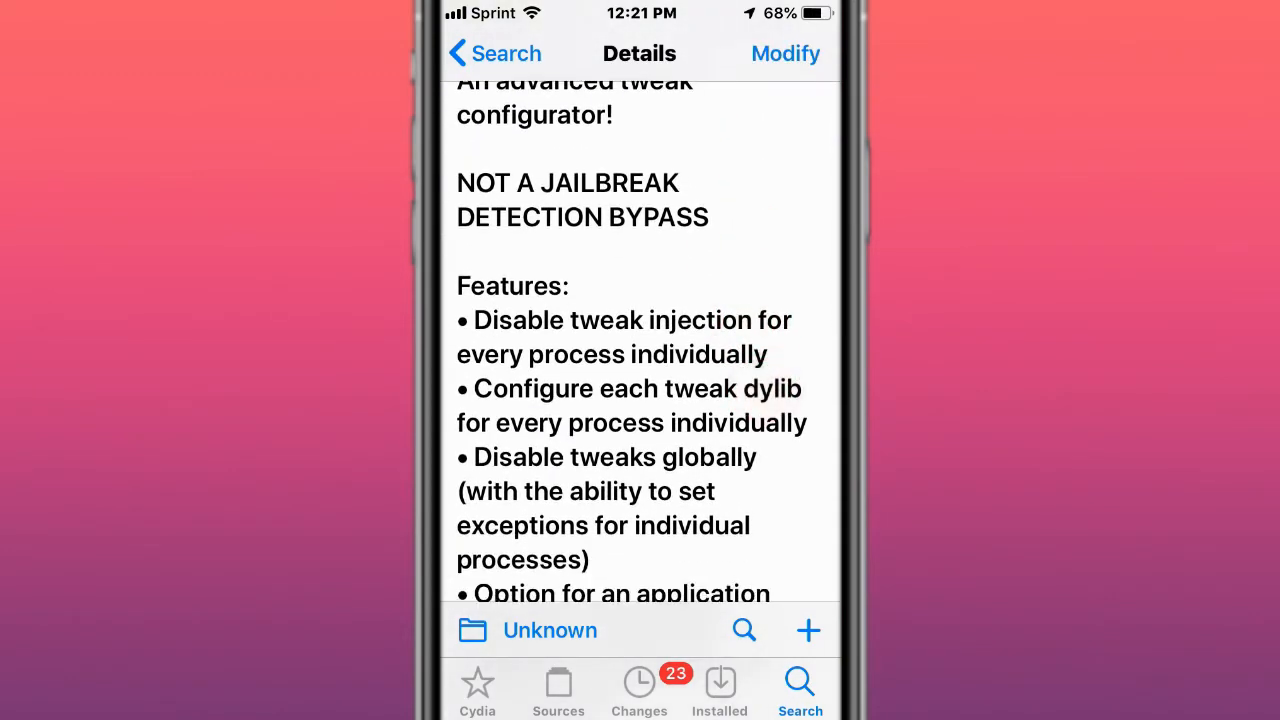
{"action": "scroll", "coordinate": [710, 320], "scroll_direction": "down", "scroll_amount": 3}
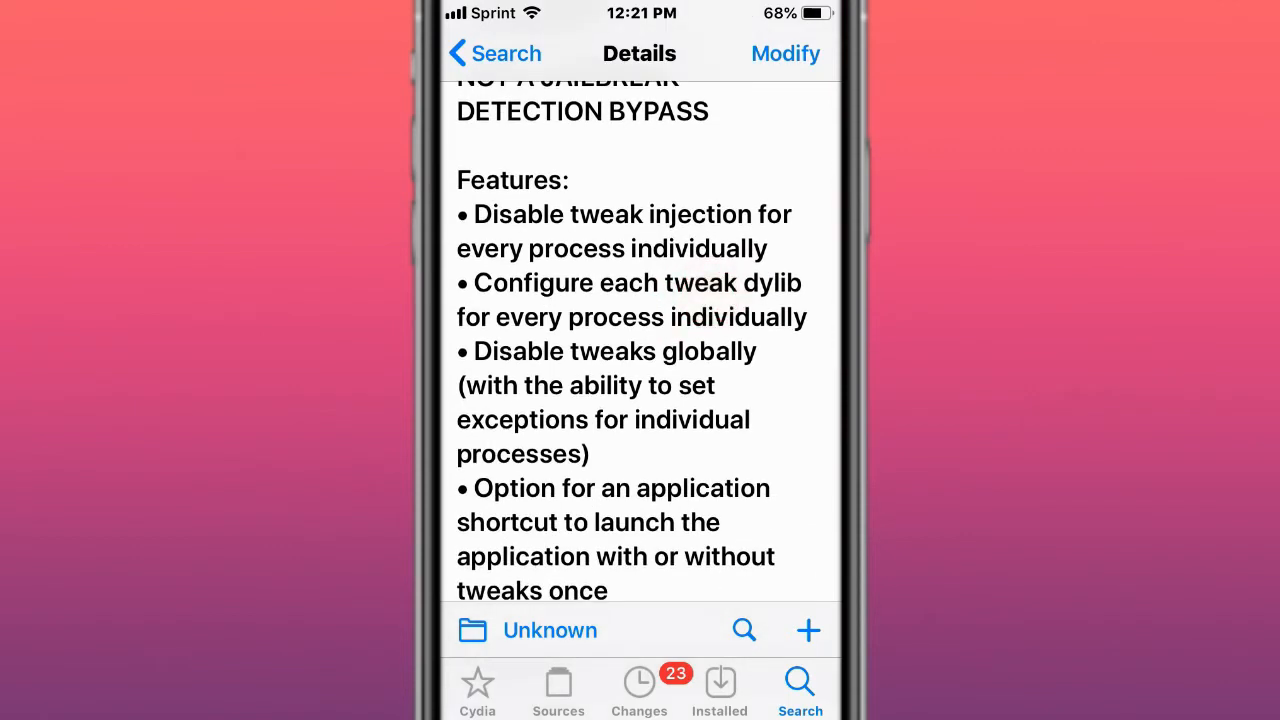
{"action": "scroll", "coordinate": [750, 330], "scroll_direction": "down", "scroll_amount": 3}
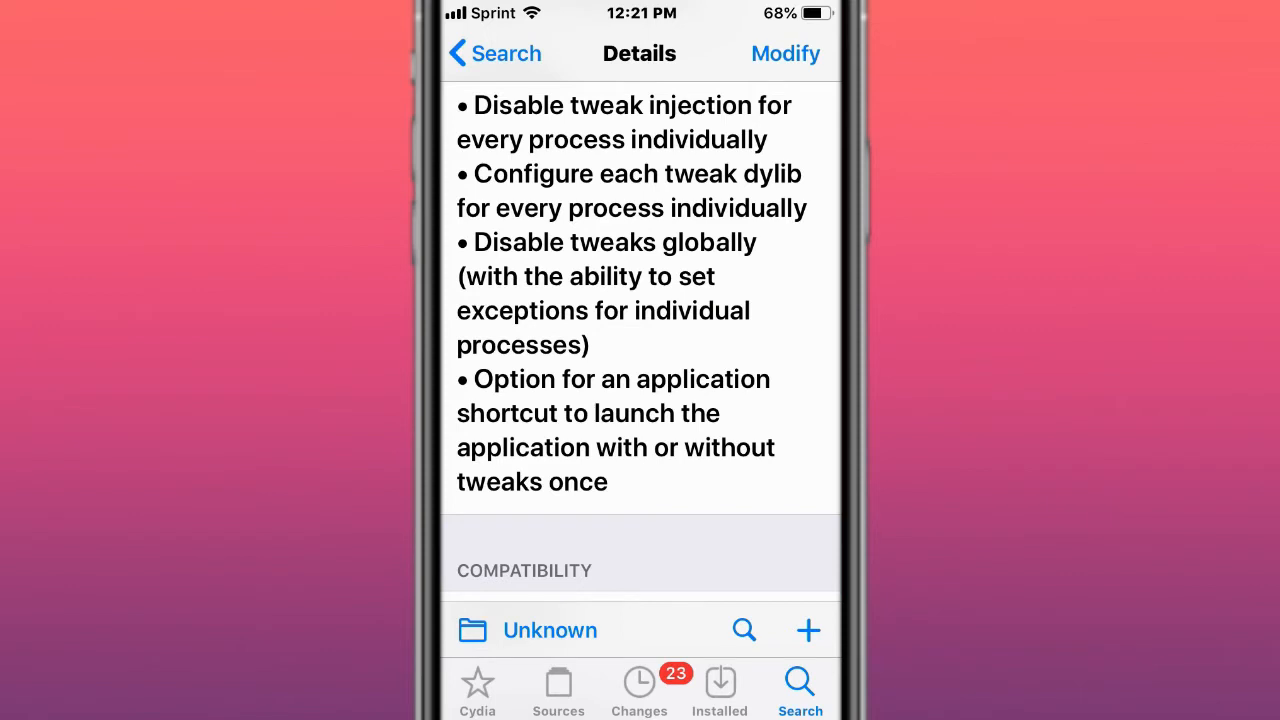
{"action": "scroll", "coordinate": [690, 450], "scroll_direction": "up", "scroll_amount": 4}
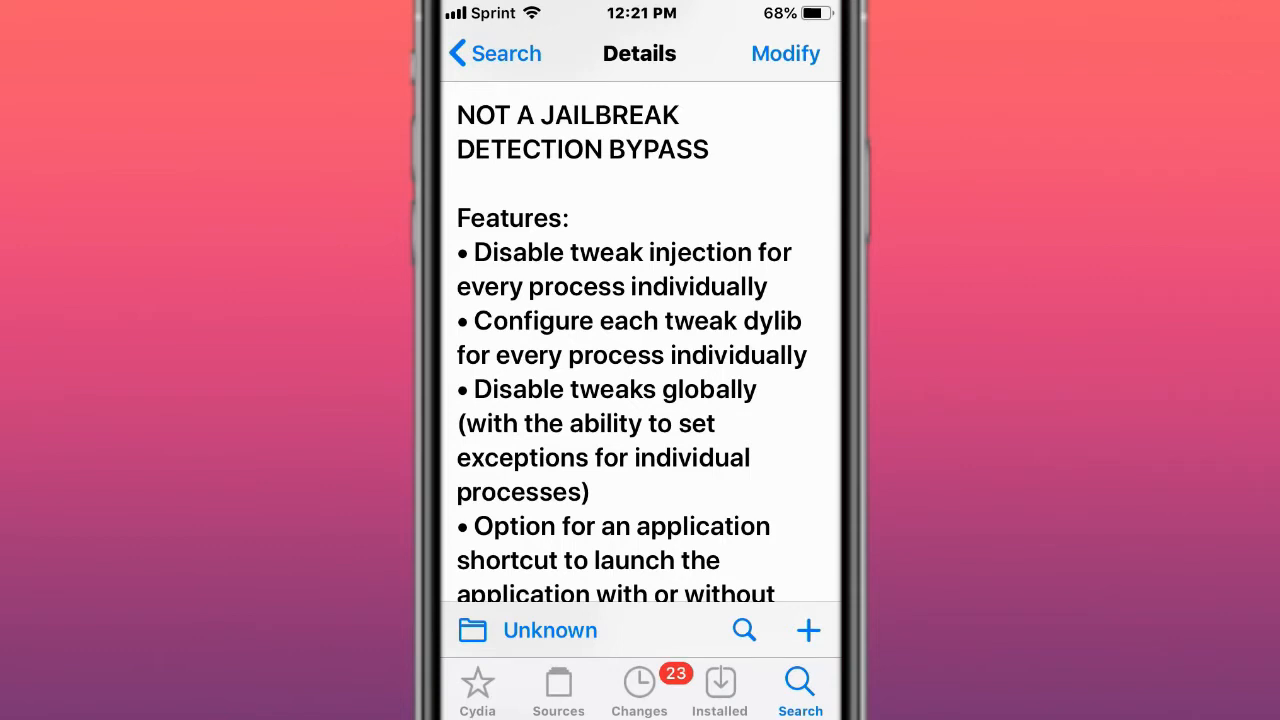
{"action": "scroll", "coordinate": [700, 315], "scroll_direction": "up", "scroll_amount": 5}
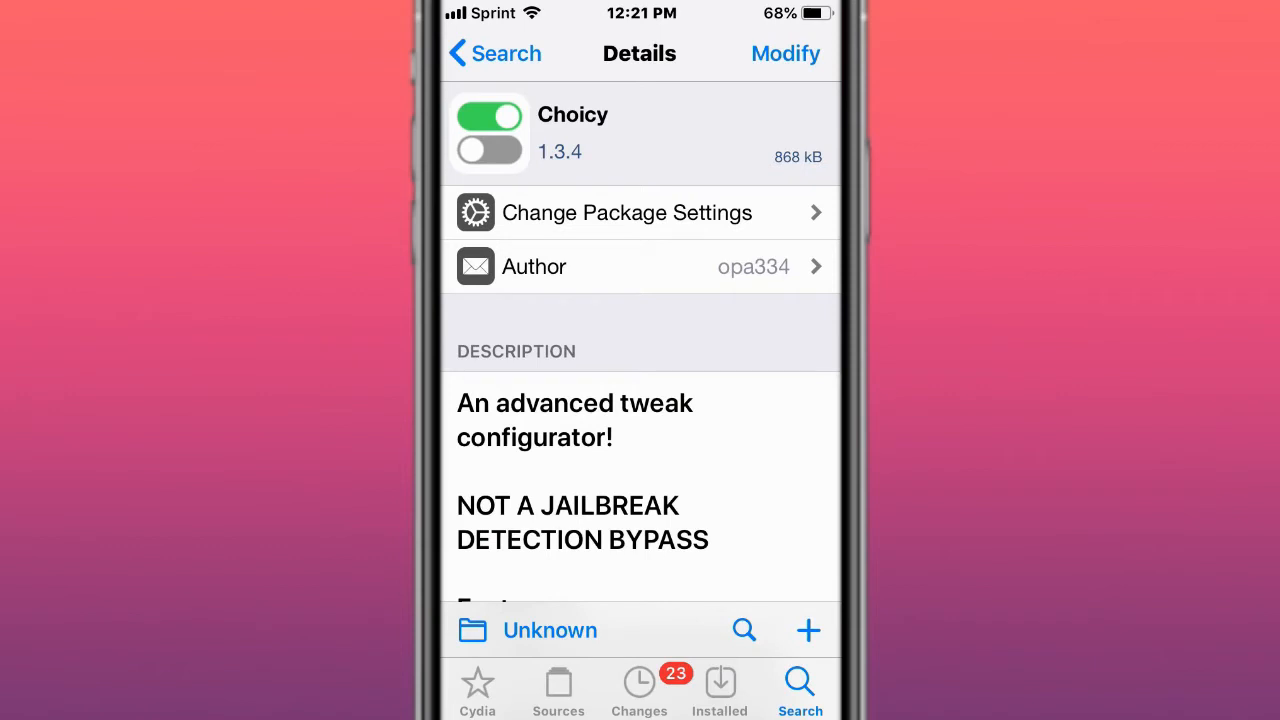
{"action": "scroll", "coordinate": [674, 249], "scroll_direction": "down", "scroll_amount": 1}
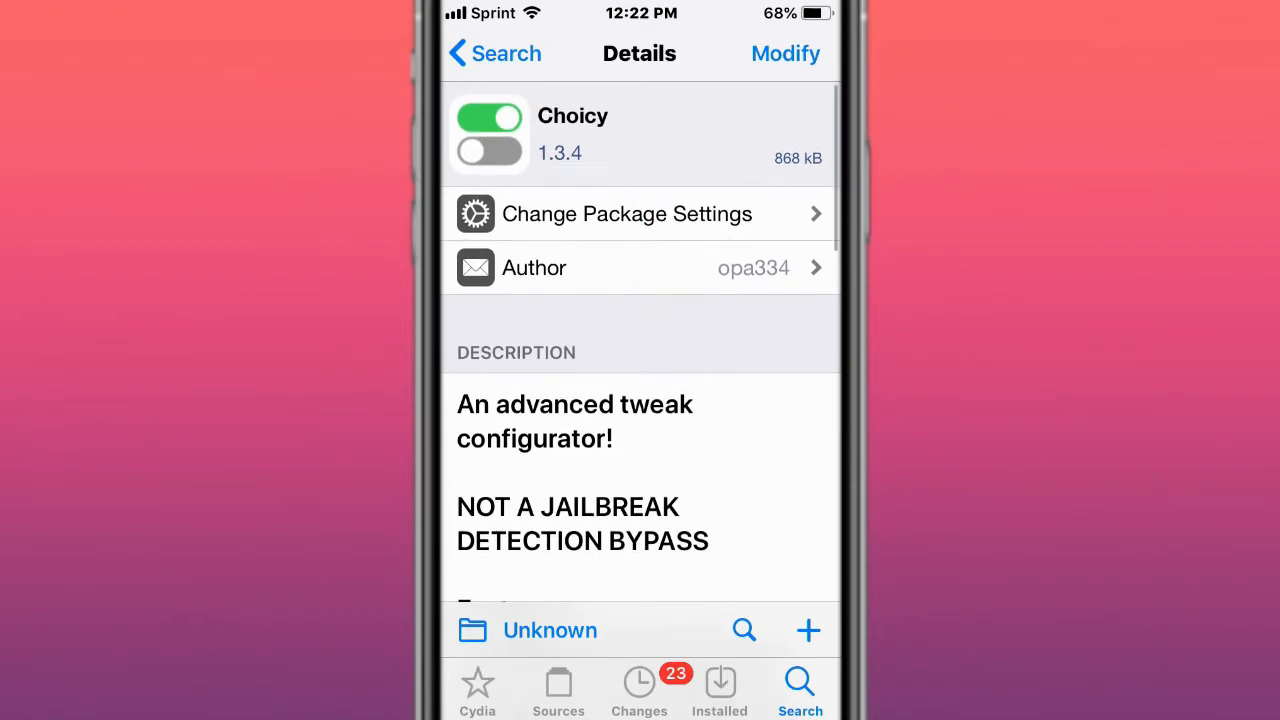
{"action": "scroll", "coordinate": [640, 350], "scroll_direction": "down", "scroll_amount": 1}
{"action": "scroll", "coordinate": [640, 350], "scroll_direction": "down", "scroll_amount": 3}
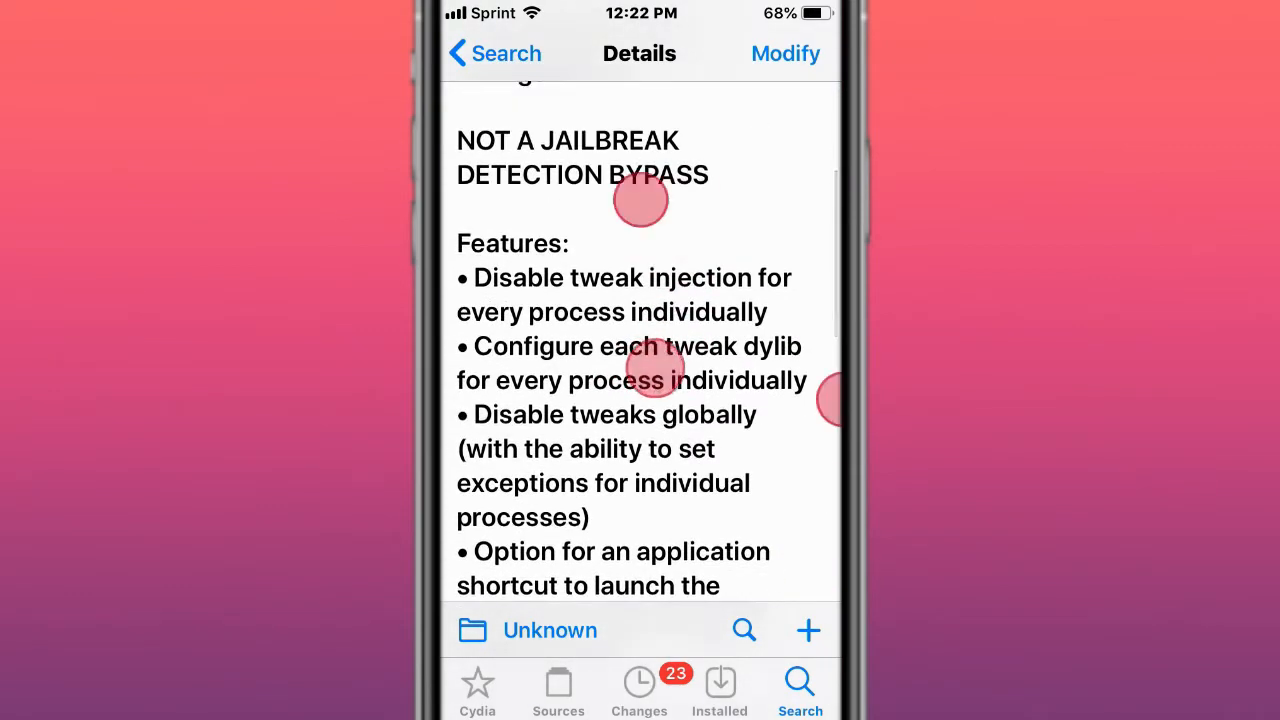
{"action": "scroll", "coordinate": [640, 350], "scroll_direction": "up", "scroll_amount": 3}
{"action": "scroll", "coordinate": [645, 300], "scroll_direction": "down", "scroll_amount": 3}
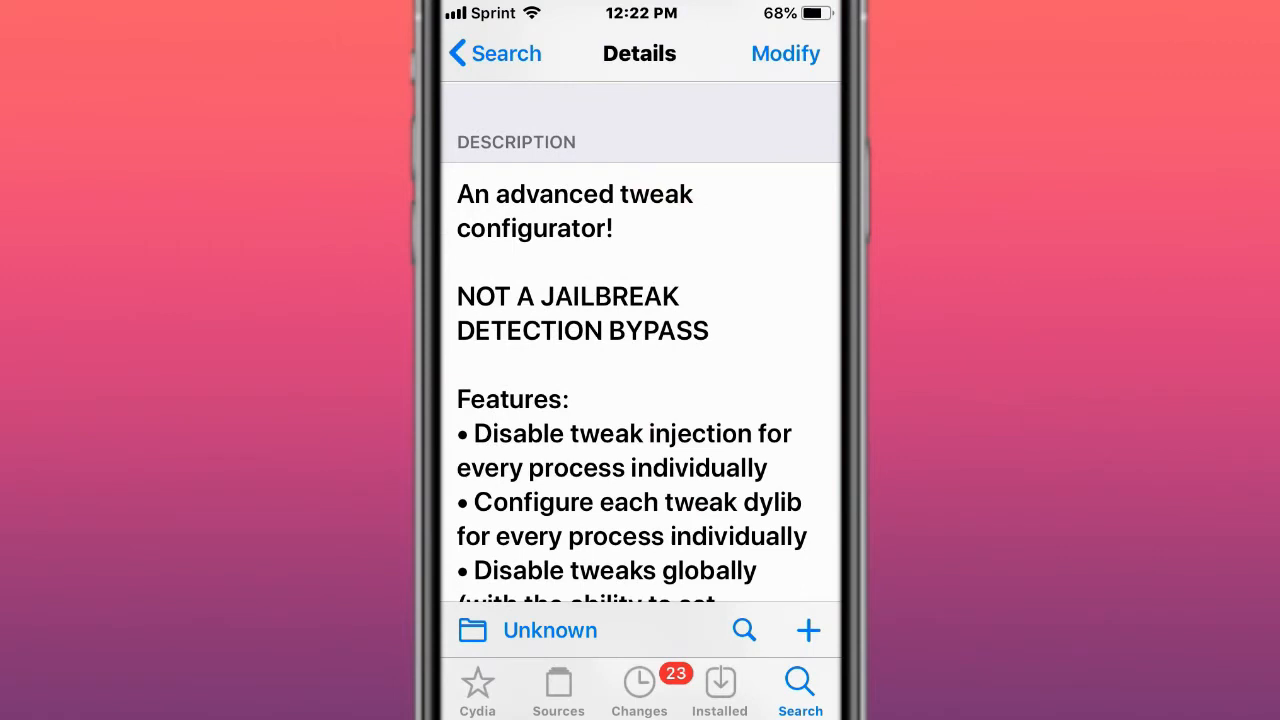
{"action": "scroll", "coordinate": [640, 350], "scroll_direction": "up", "scroll_amount": 3}
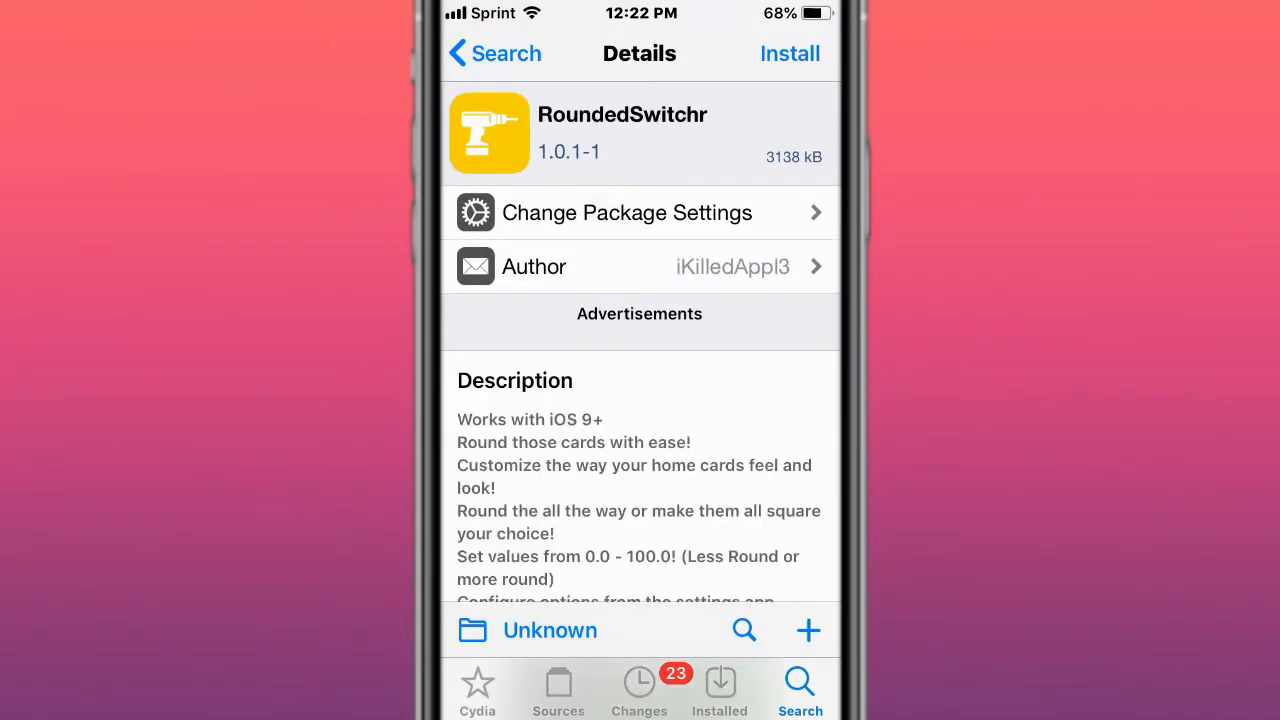
{"action": "scroll", "coordinate": [699, 455], "scroll_direction": "down", "scroll_amount": 1}
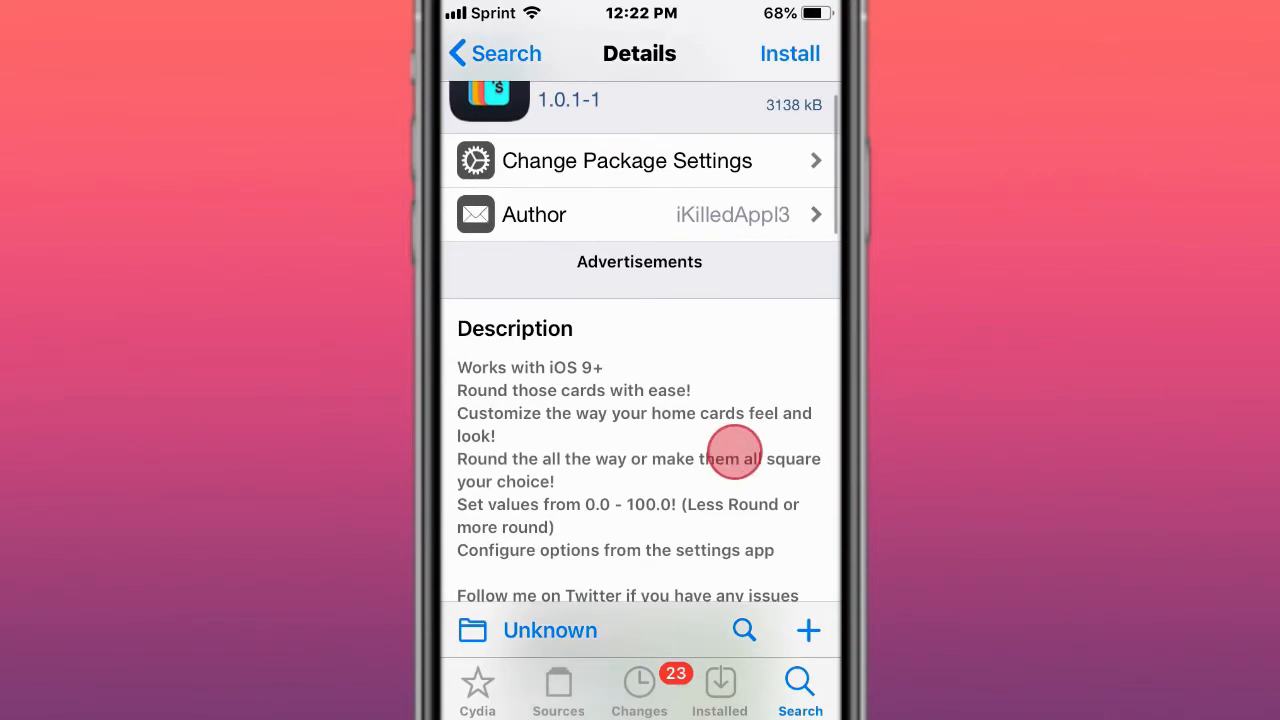
{"action": "scroll", "coordinate": [660, 400], "scroll_direction": "up", "scroll_amount": 1}
{"action": "scroll", "coordinate": [699, 455], "scroll_direction": "down", "scroll_amount": 2}
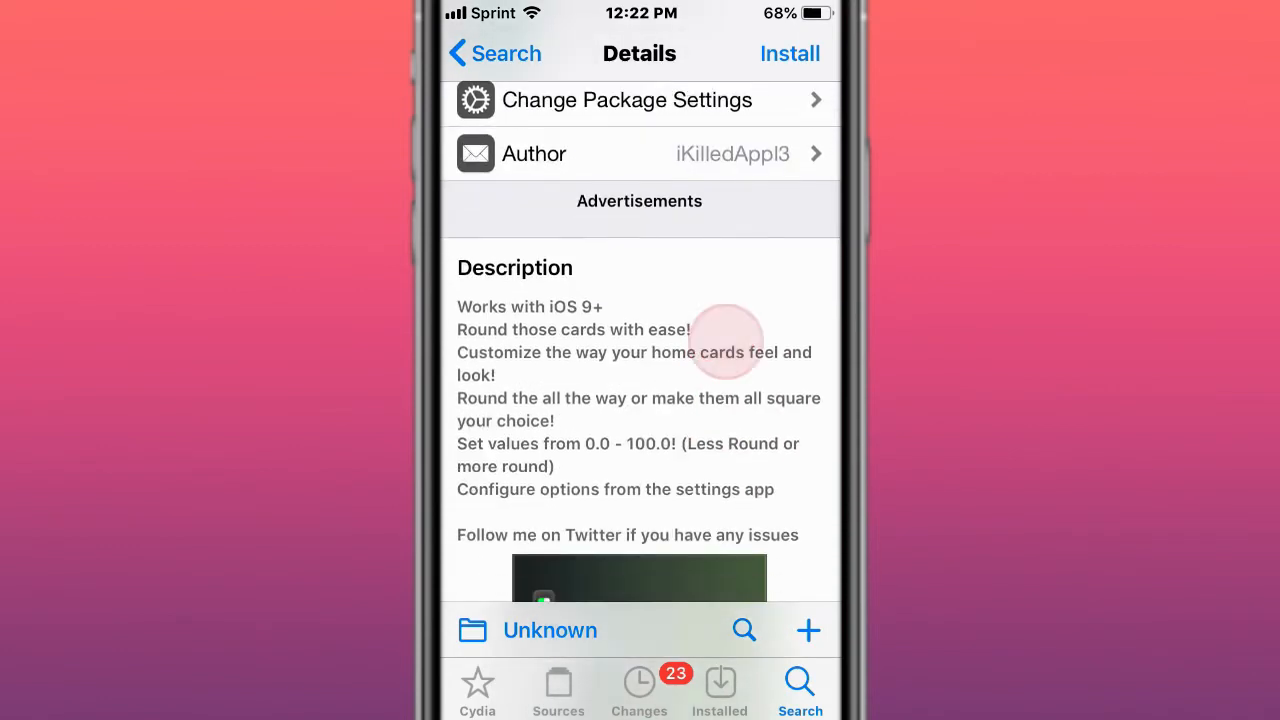
{"action": "scroll", "coordinate": [780, 360], "scroll_direction": "down", "scroll_amount": 2}
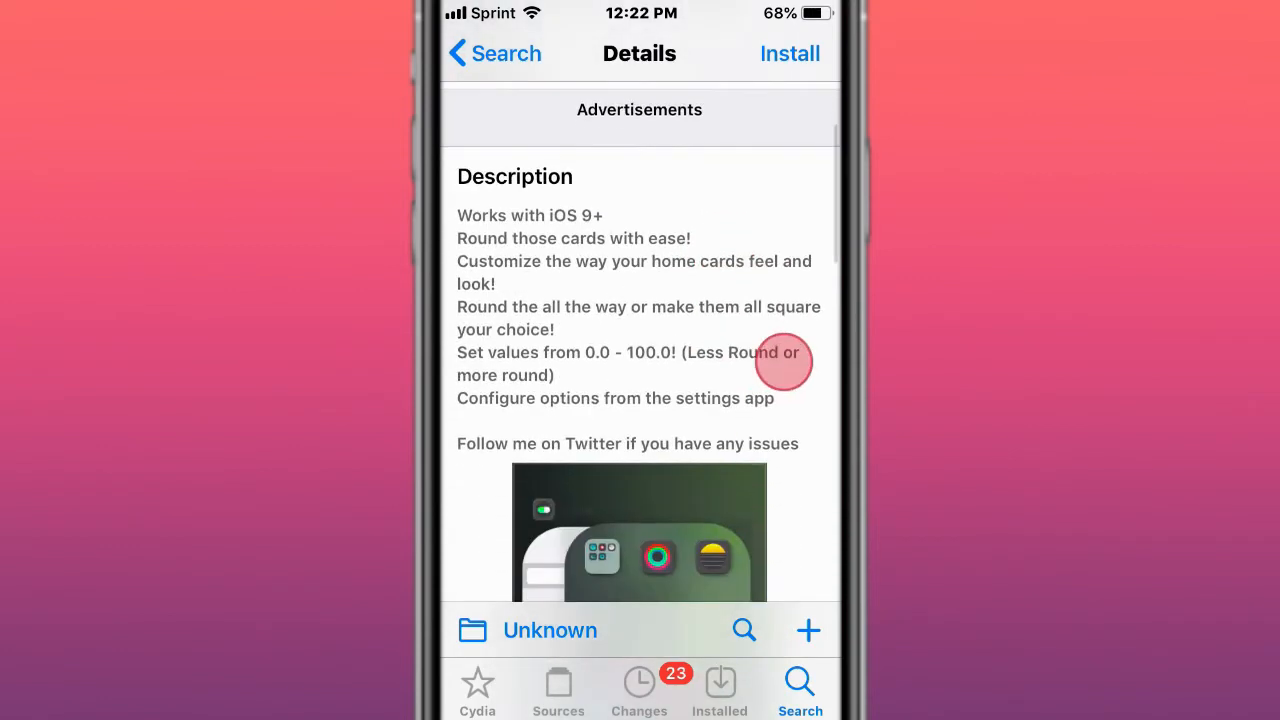
{"action": "scroll", "coordinate": [780, 360], "scroll_direction": "down", "scroll_amount": 3}
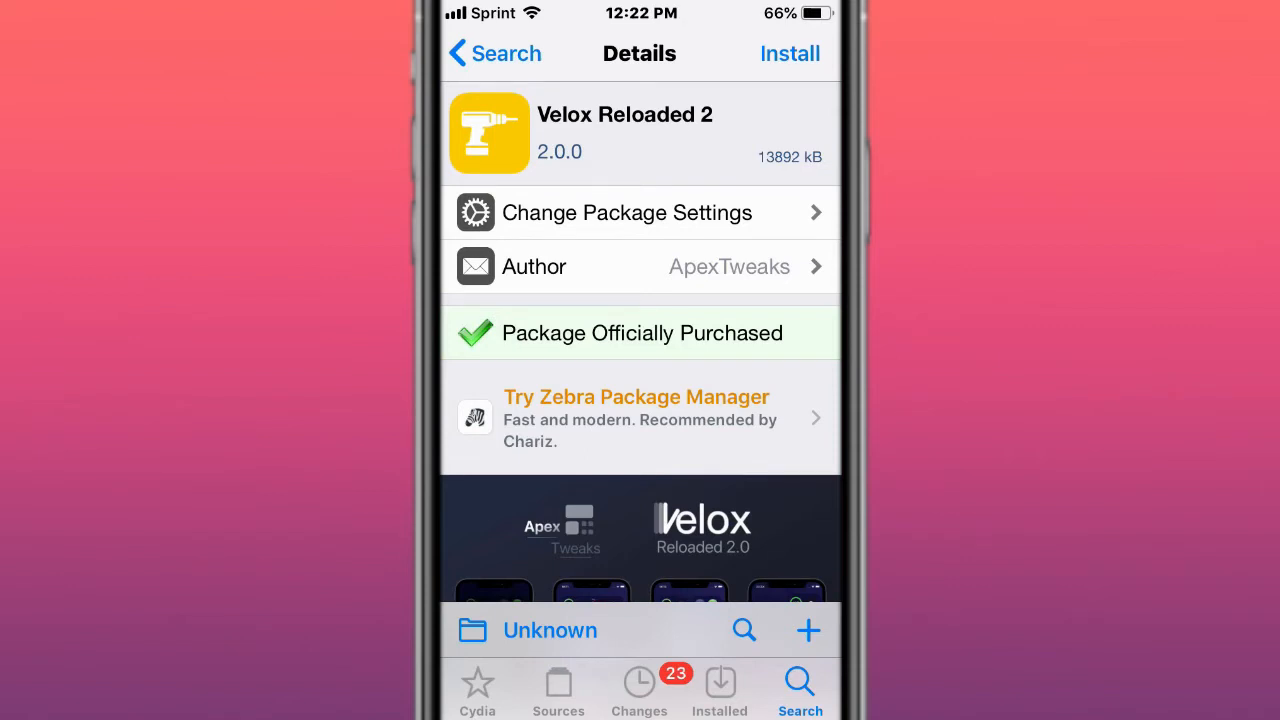
{"action": "scroll", "coordinate": [740, 450], "scroll_direction": "down", "scroll_amount": 1}
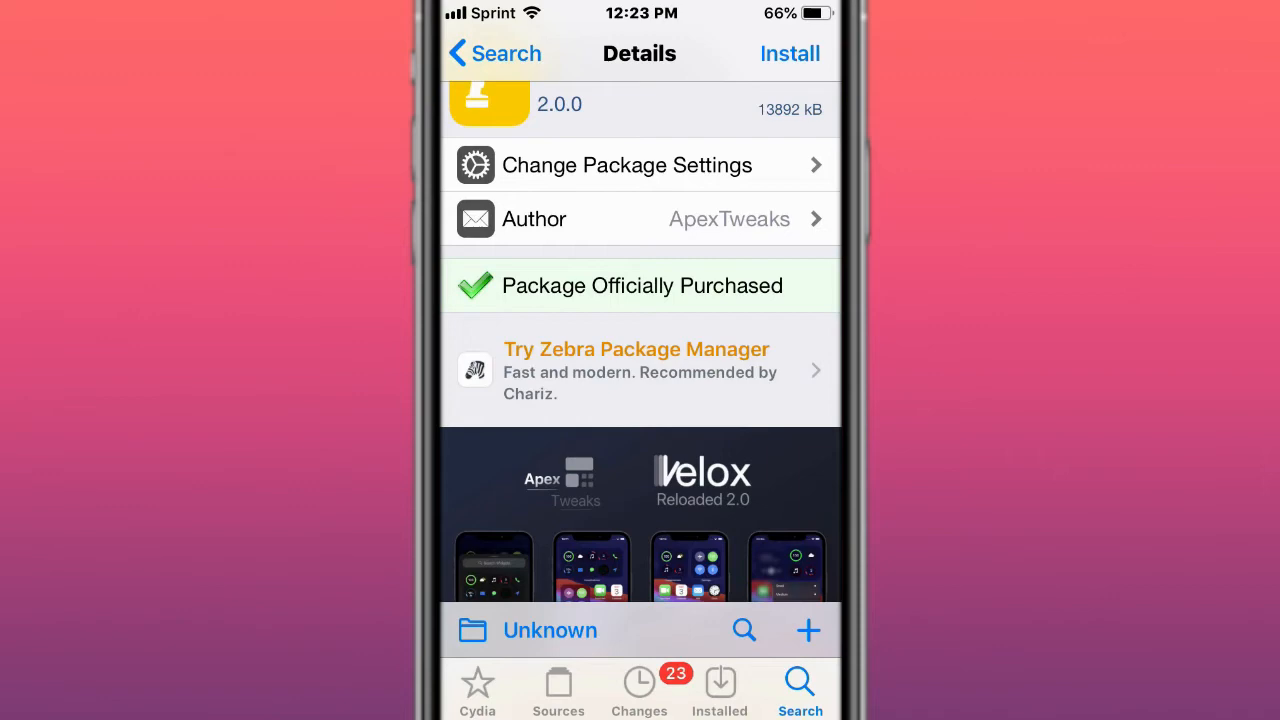
{"action": "scroll", "coordinate": [740, 420], "scroll_direction": "down", "scroll_amount": 8}
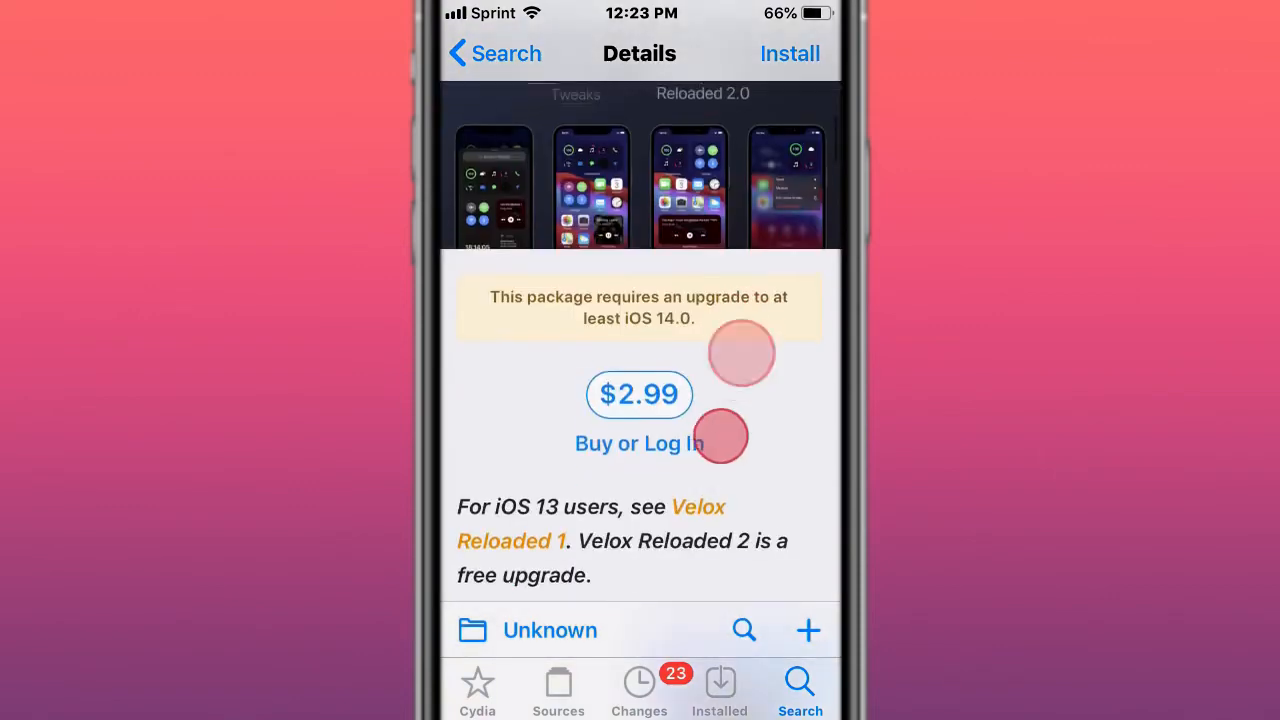
{"action": "scroll", "coordinate": [680, 400], "scroll_direction": "up", "scroll_amount": 10}
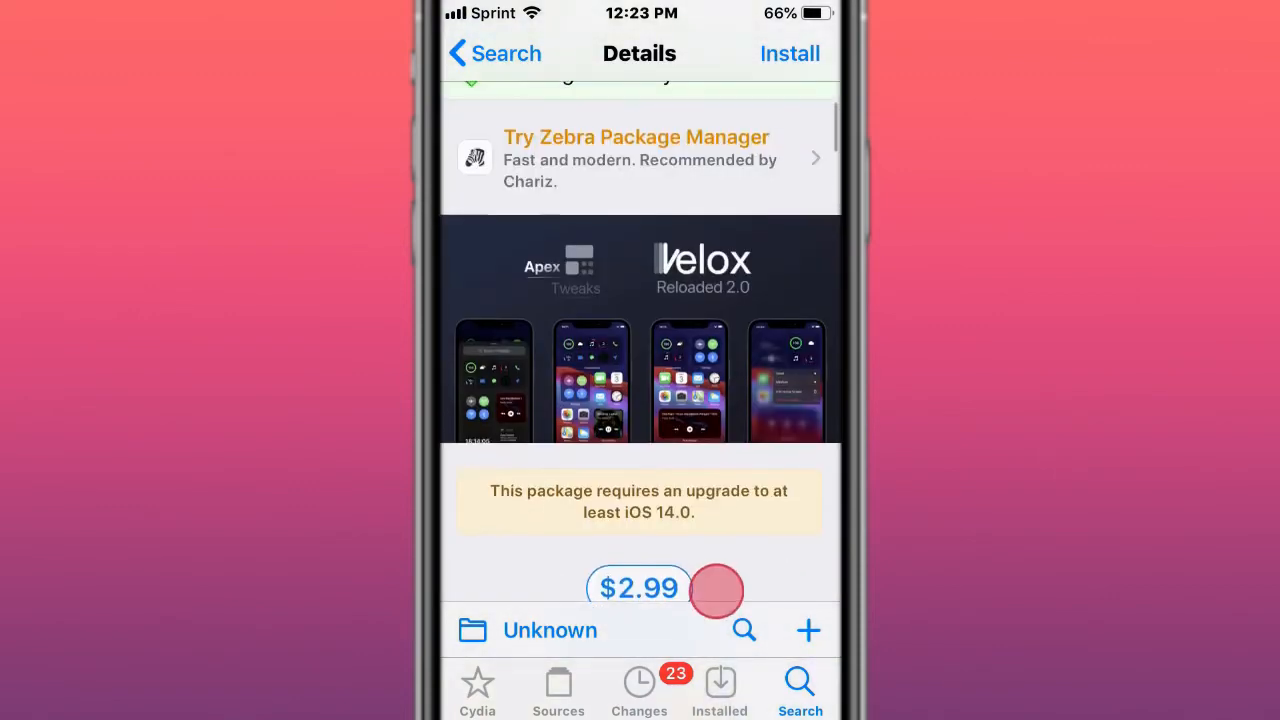
{"action": "scroll", "coordinate": [674, 300], "scroll_direction": "down", "scroll_amount": 15}
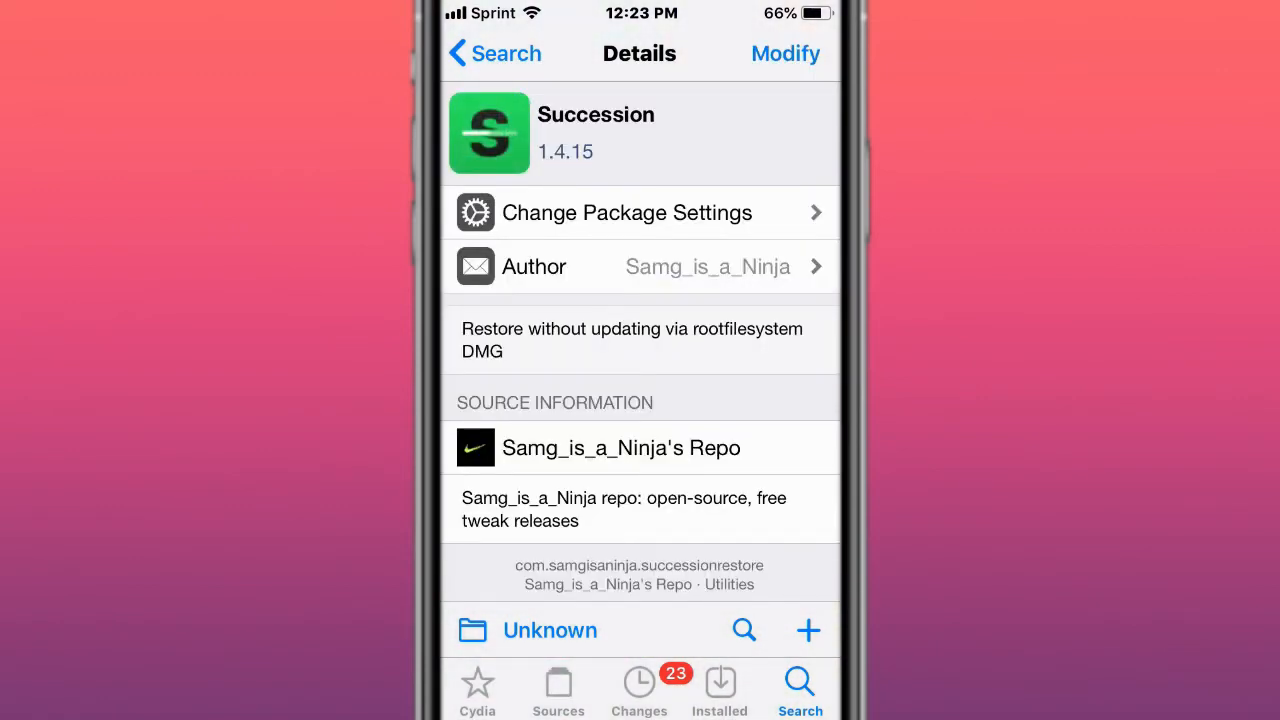
{"action": "scroll", "coordinate": [762, 440], "scroll_direction": "down", "scroll_amount": 3}
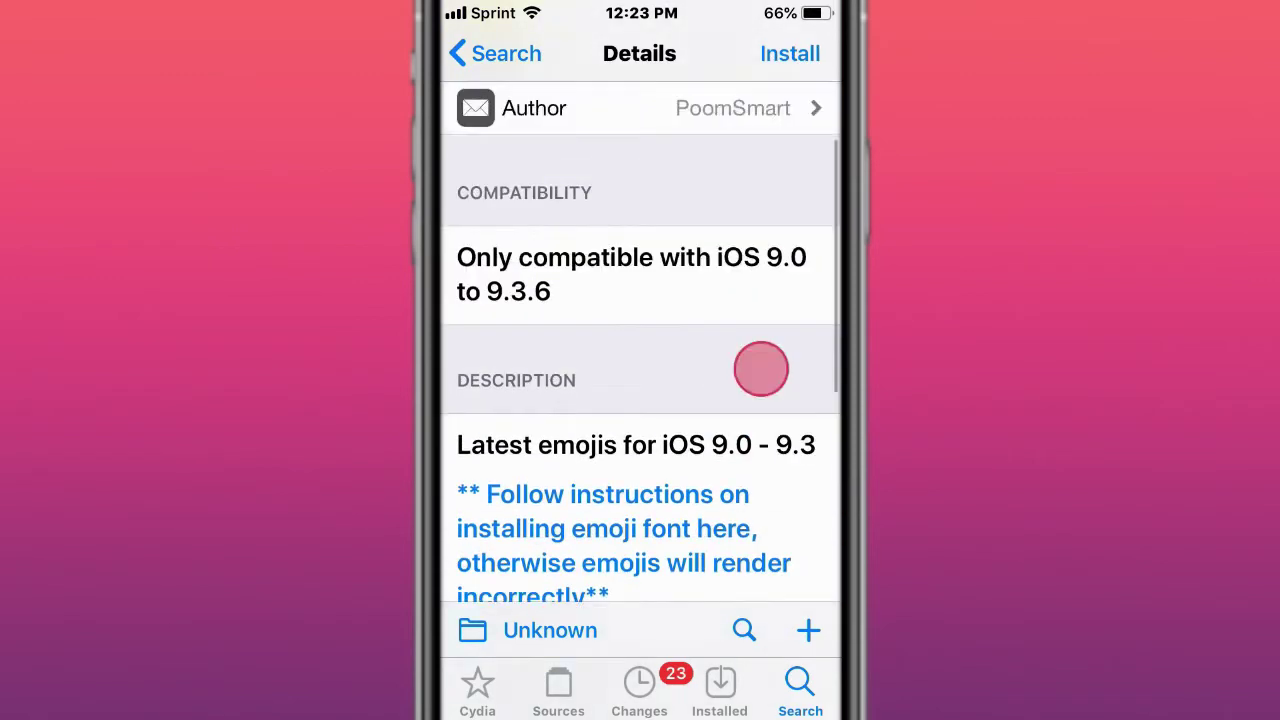
{"action": "scroll", "coordinate": [762, 360], "scroll_direction": "up", "scroll_amount": 5}
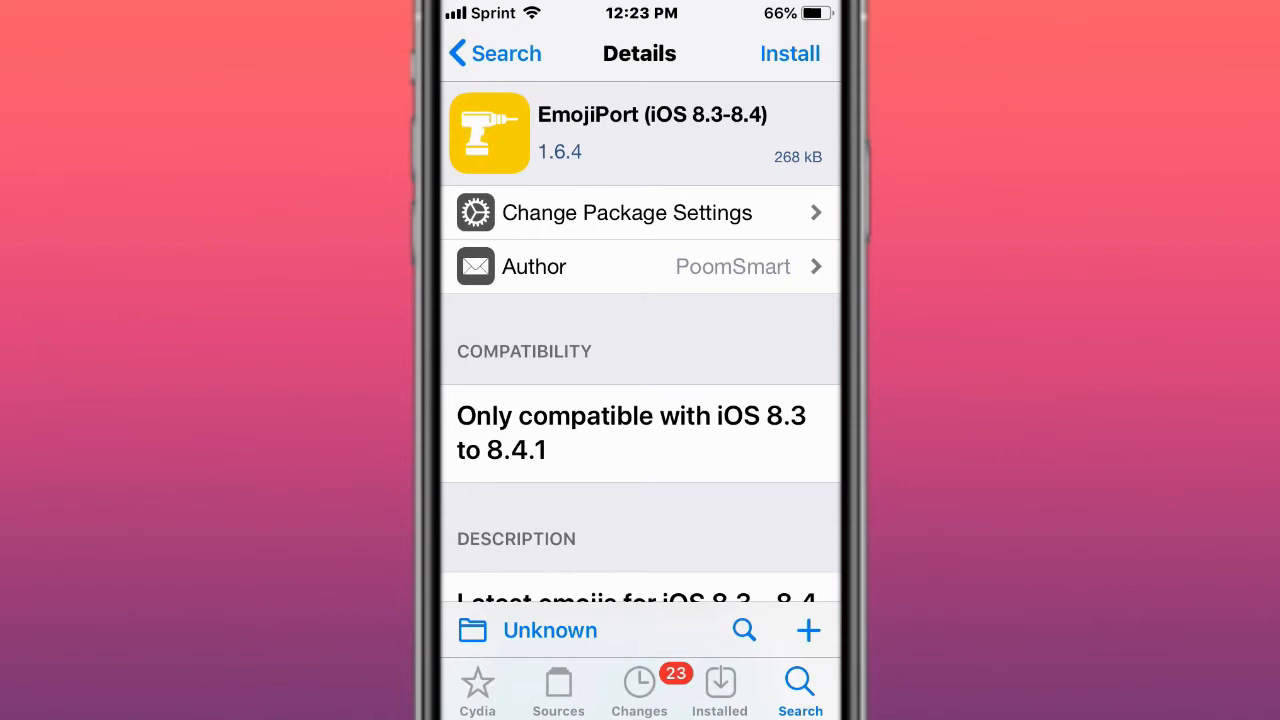
{"action": "scroll", "coordinate": [740, 370], "scroll_direction": "down", "scroll_amount": 5}
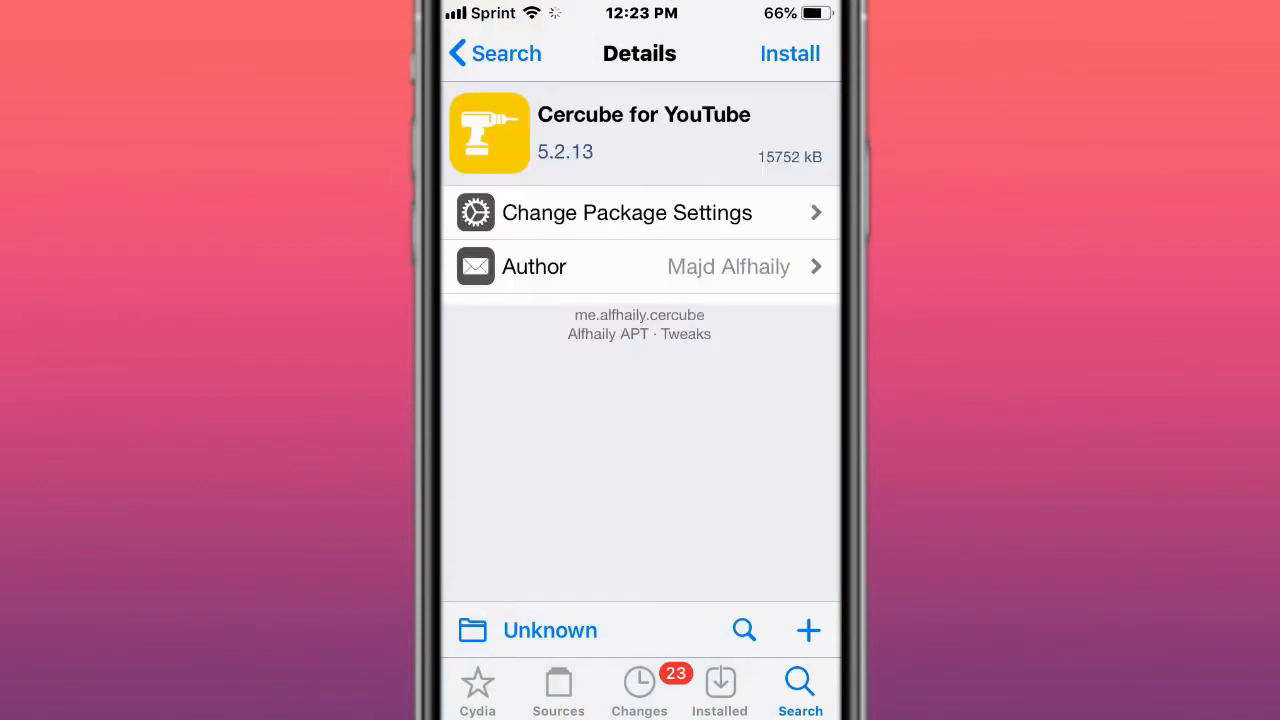
{"action": "scroll", "coordinate": [720, 380], "scroll_direction": "down", "scroll_amount": 10}
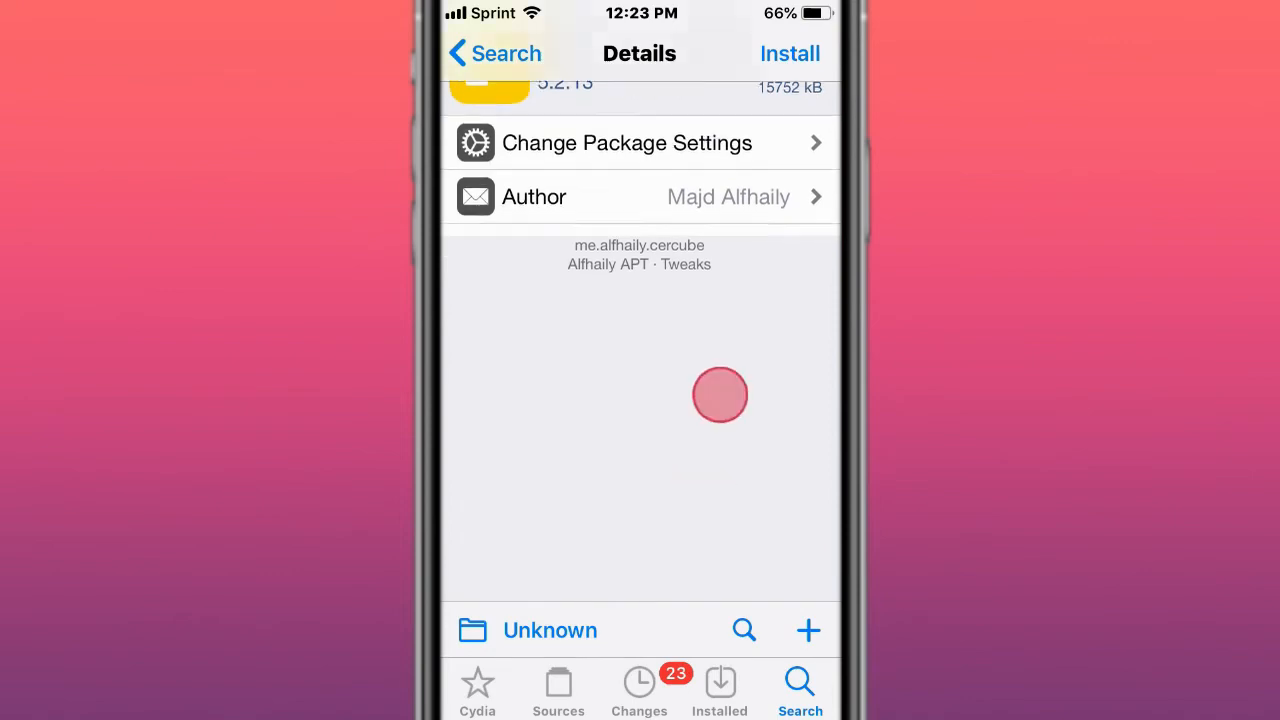
{"action": "scroll", "coordinate": [745, 345], "scroll_direction": "down", "scroll_amount": 5}
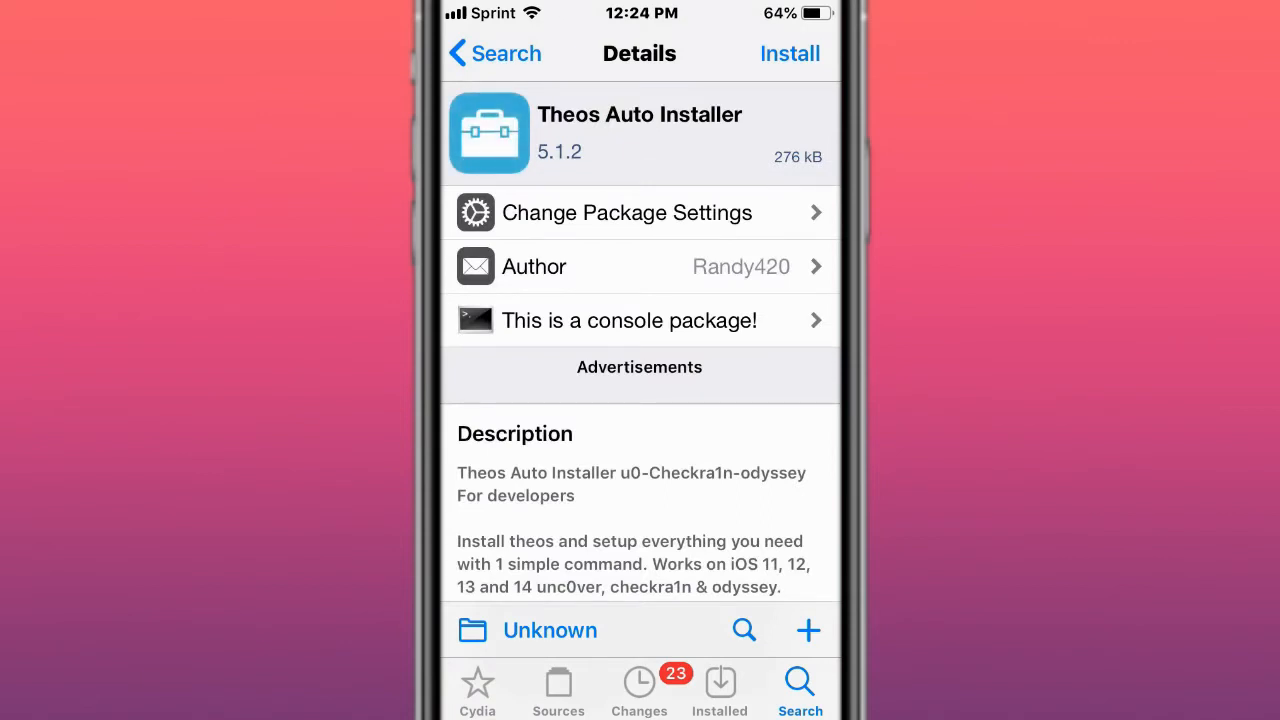
{"action": "scroll", "coordinate": [740, 430], "scroll_direction": "down", "scroll_amount": 6}
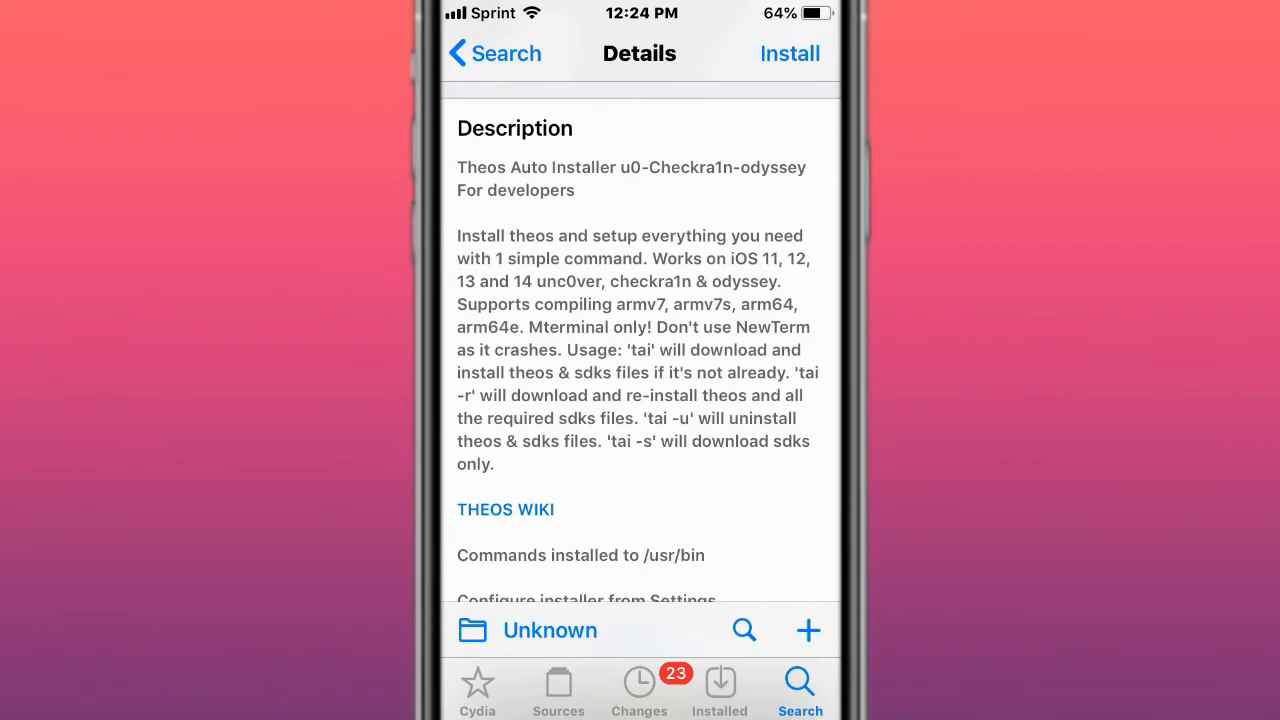
{"action": "scroll", "coordinate": [737, 400], "scroll_direction": "down", "scroll_amount": 5}
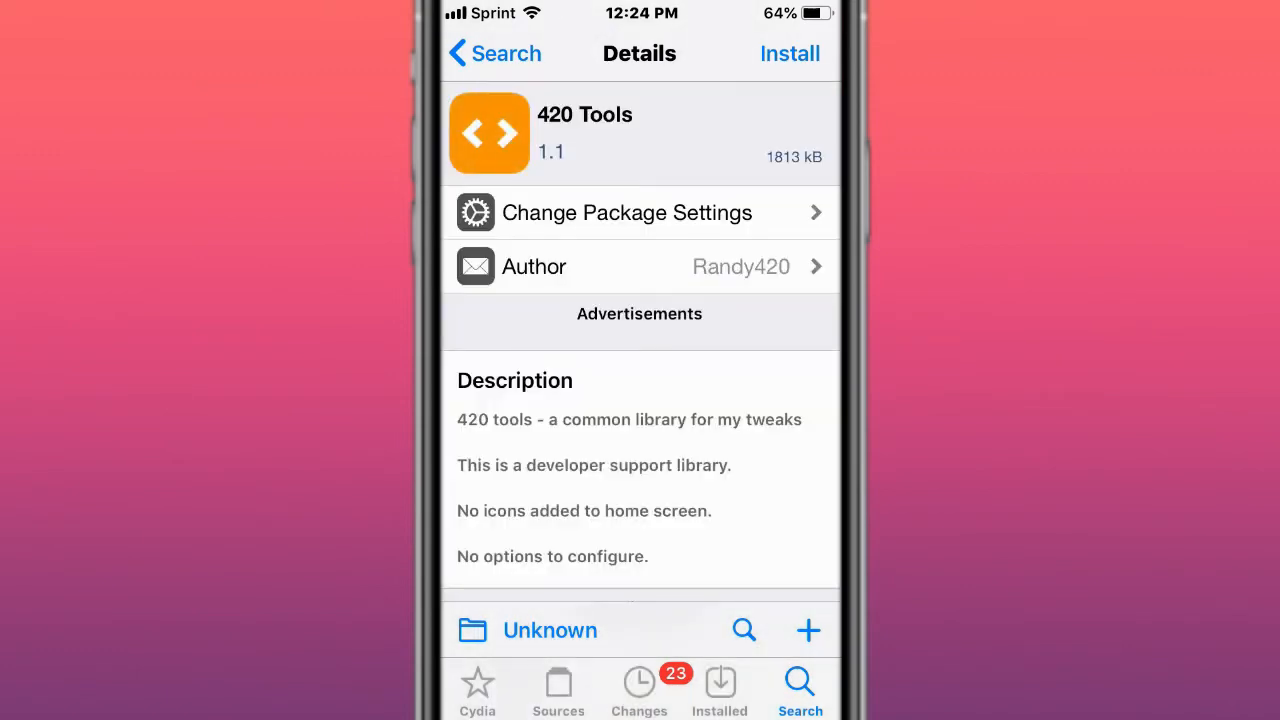
{"action": "scroll", "coordinate": [710, 370], "scroll_direction": "down", "scroll_amount": 5}
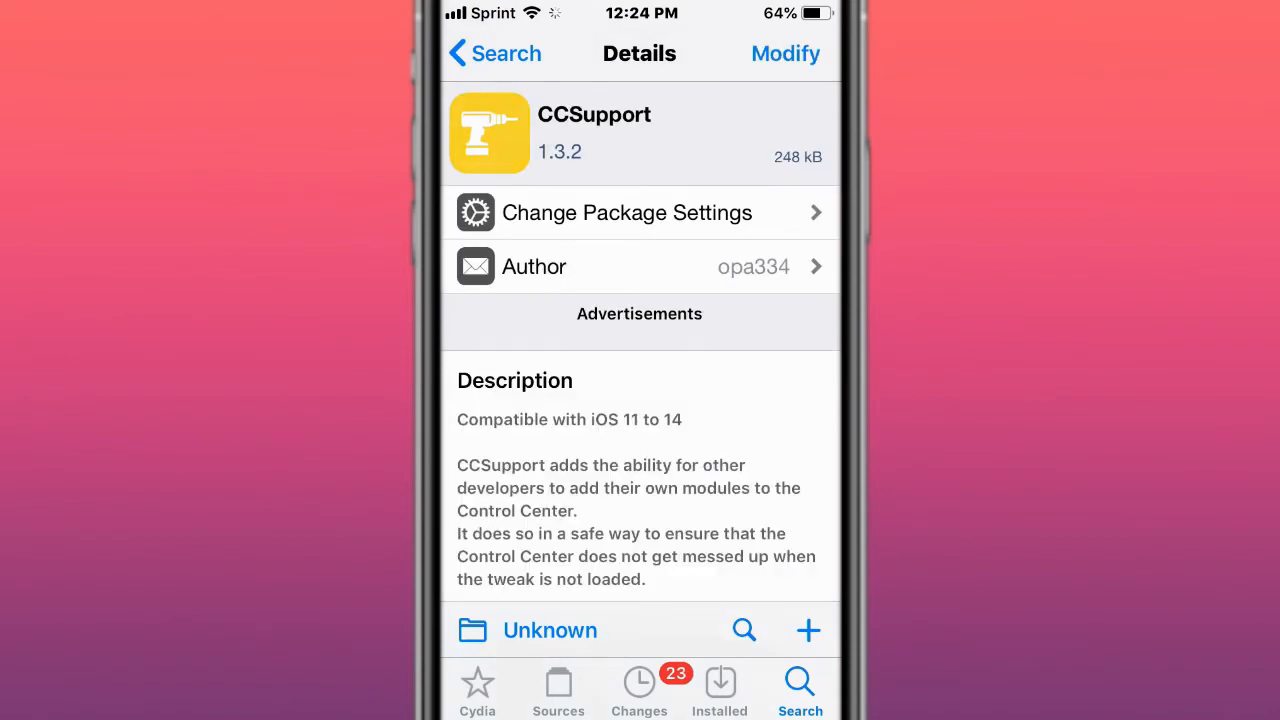
{"action": "scroll", "coordinate": [760, 400], "scroll_direction": "down", "scroll_amount": 3}
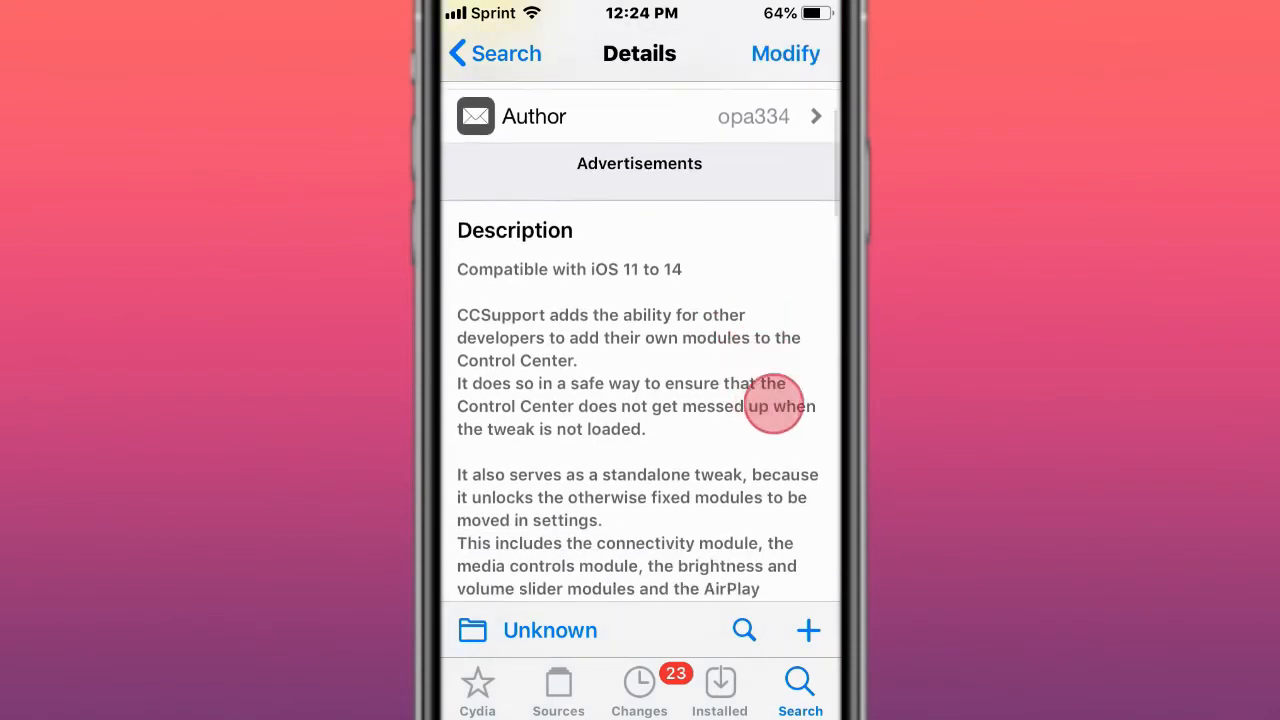
{"action": "scroll", "coordinate": [760, 400], "scroll_direction": "up", "scroll_amount": 3}
{"action": "scroll", "coordinate": [660, 250], "scroll_direction": "up", "scroll_amount": 2}
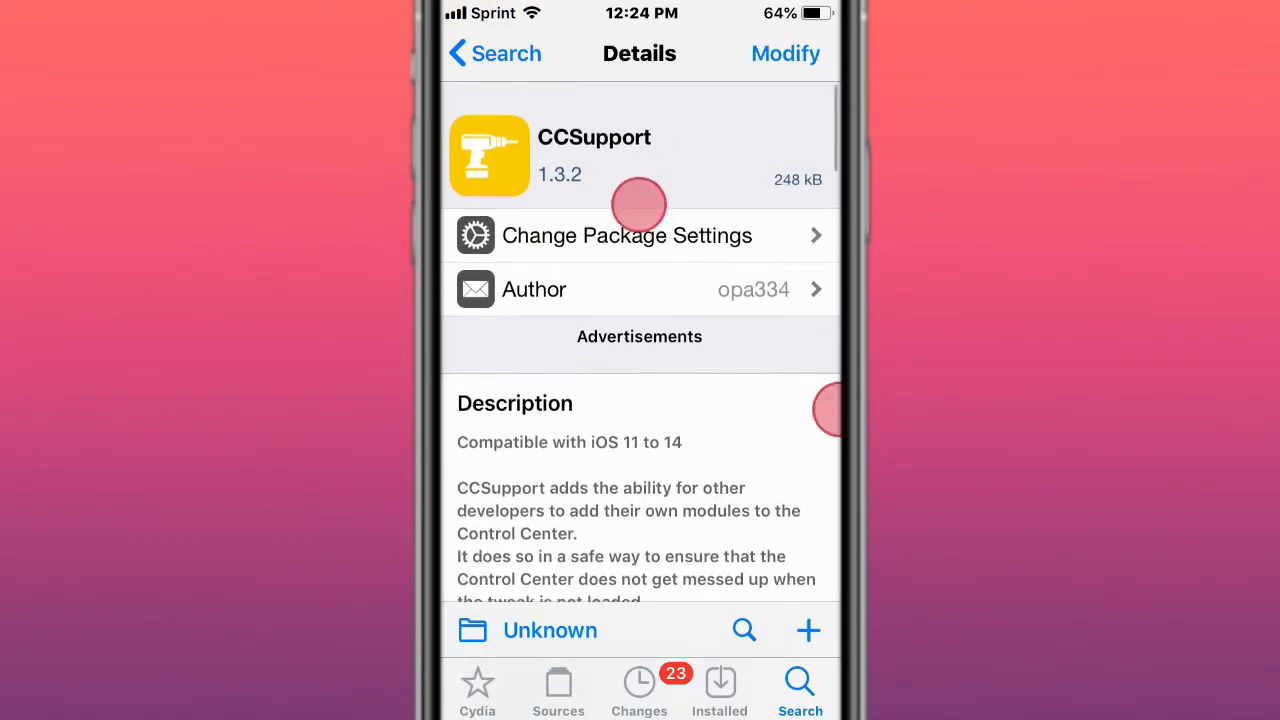
{"action": "scroll", "coordinate": [710, 375], "scroll_direction": "down", "scroll_amount": 3}
{"action": "scroll", "coordinate": [709, 375], "scroll_direction": "down", "scroll_amount": 5}
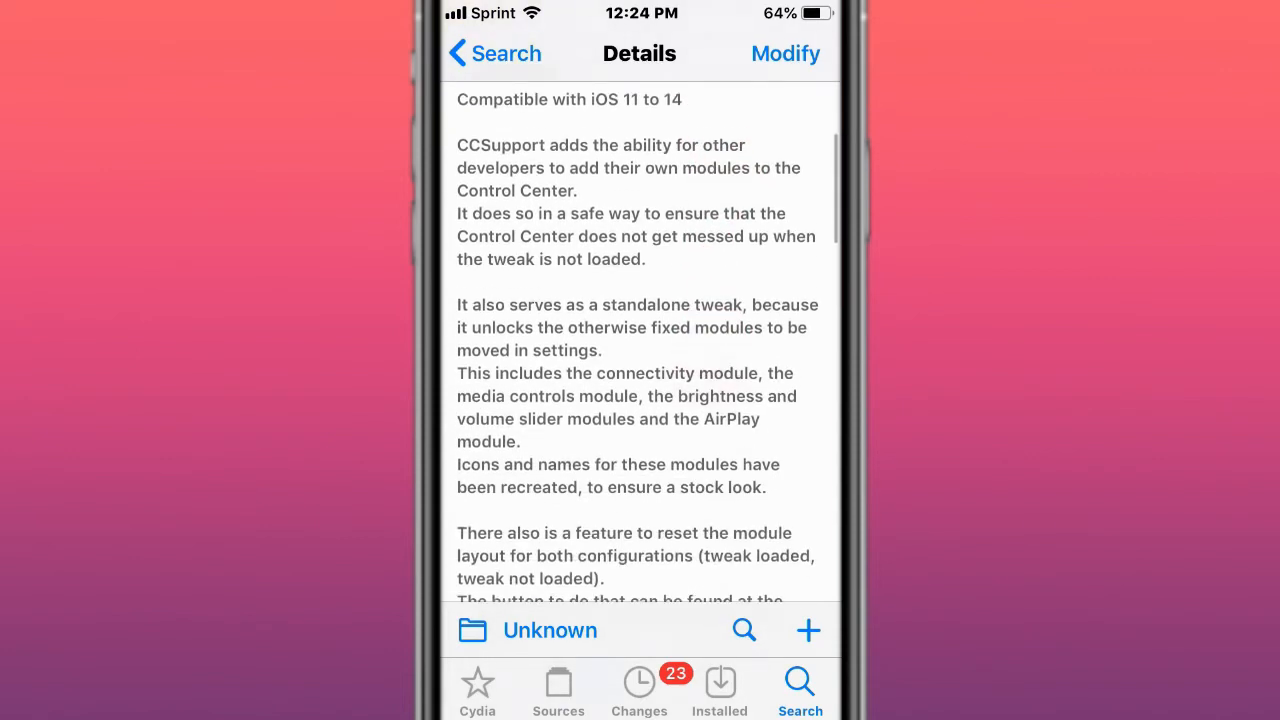
{"action": "scroll", "coordinate": [690, 300], "scroll_direction": "down", "scroll_amount": 1}
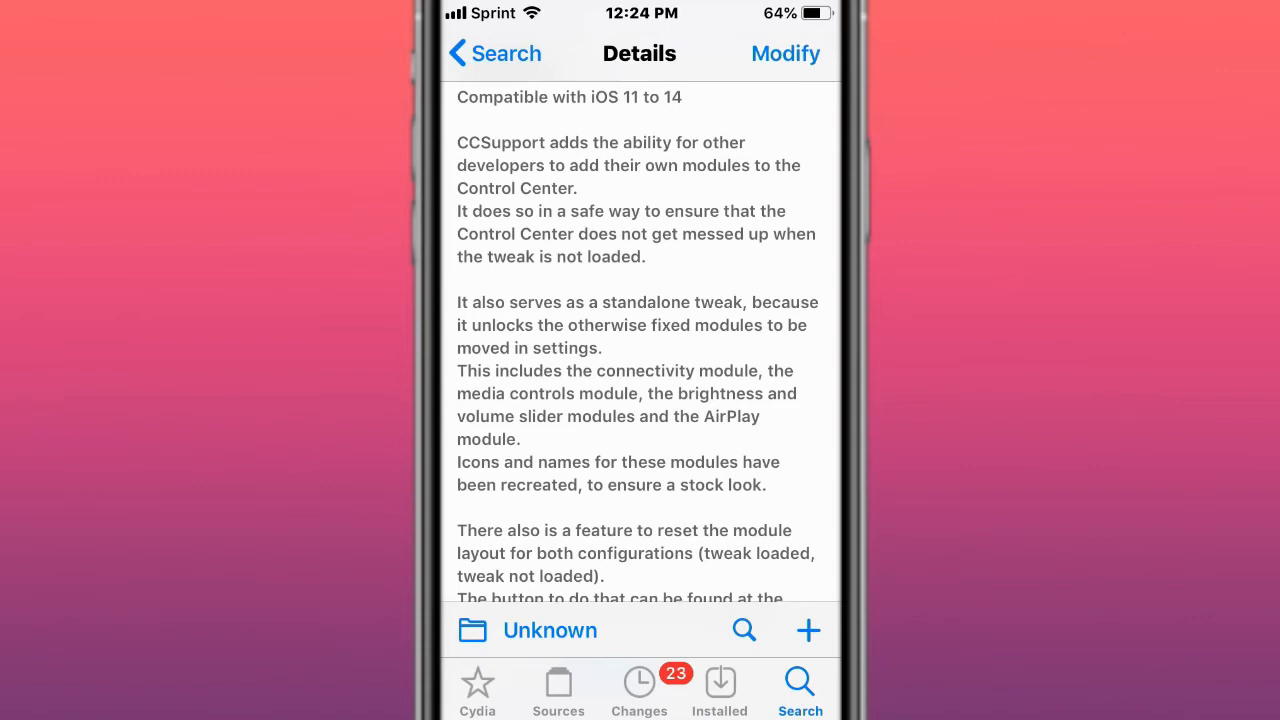
{"action": "scroll", "coordinate": [630, 370], "scroll_direction": "up", "scroll_amount": 1}
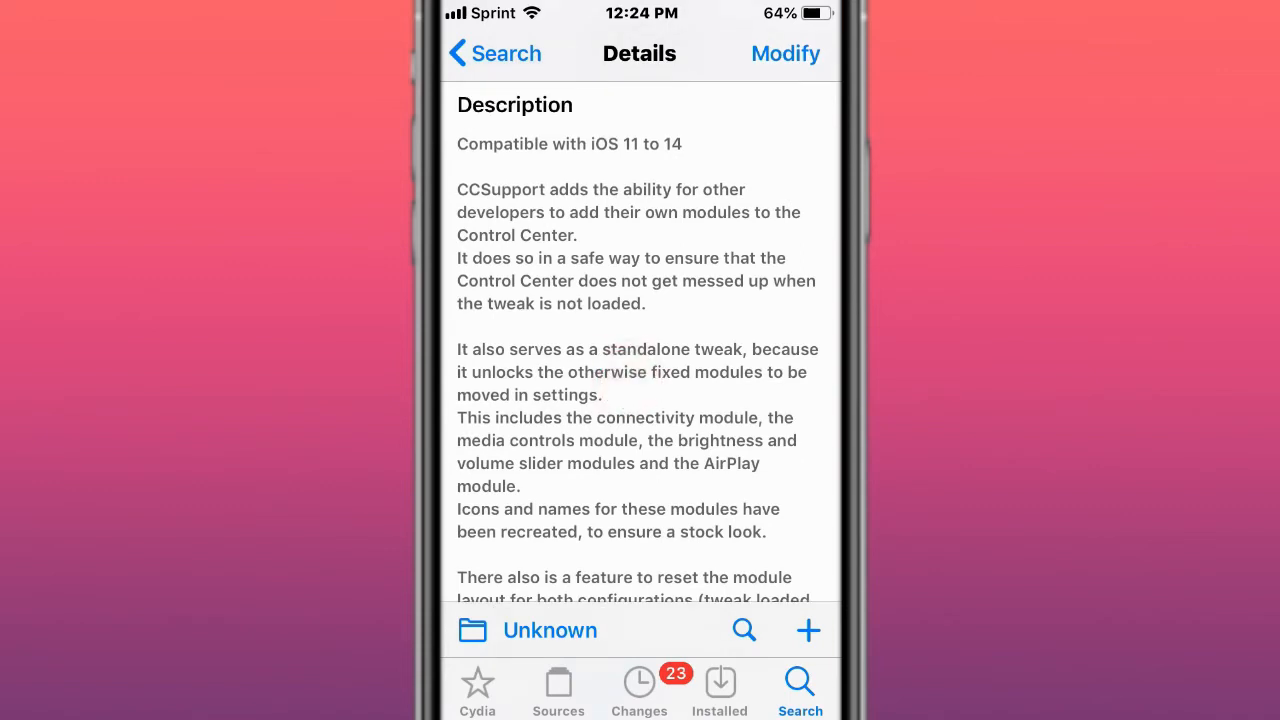
{"action": "scroll", "coordinate": [720, 360], "scroll_direction": "down", "scroll_amount": 1}
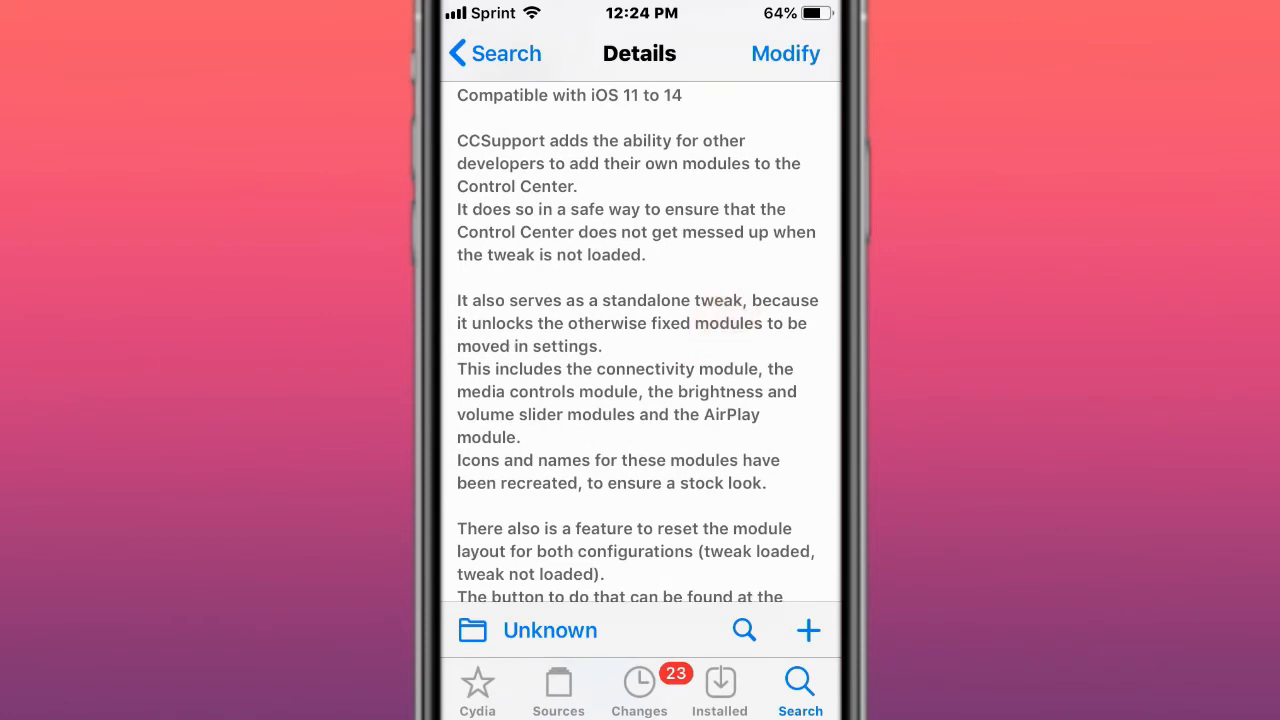
{"action": "scroll", "coordinate": [720, 360], "scroll_direction": "down", "scroll_amount": 2}
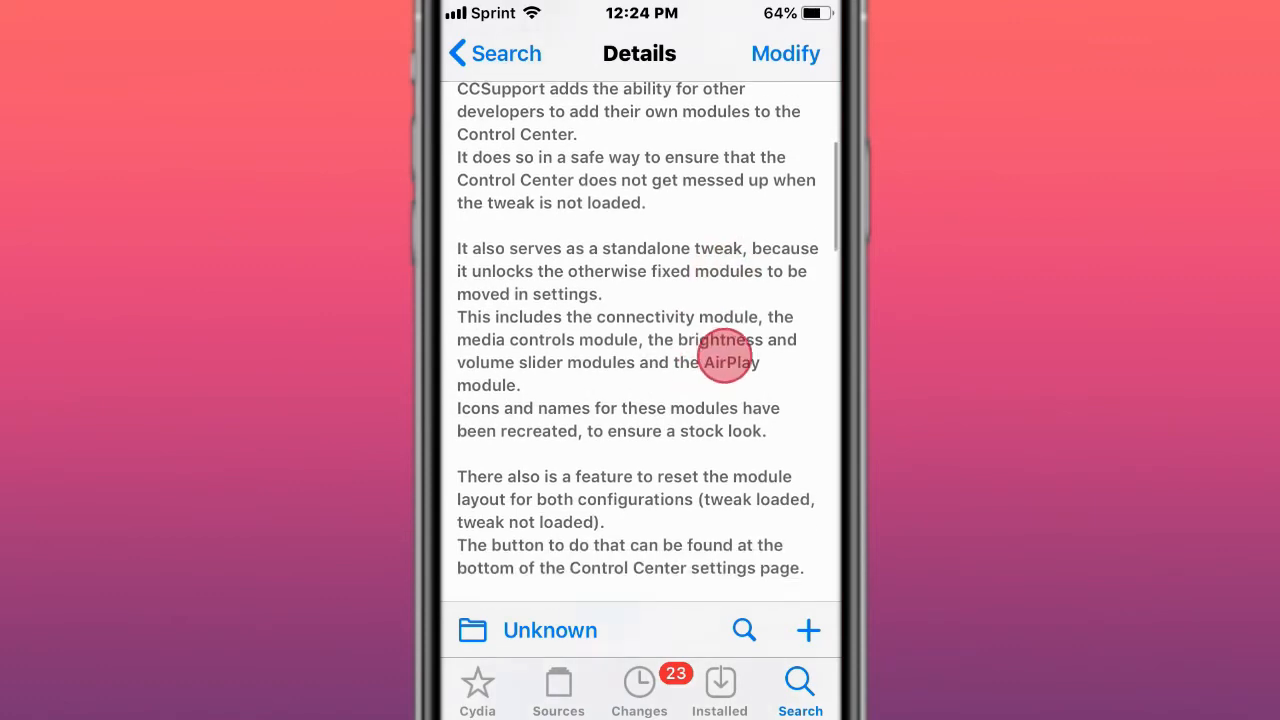
{"action": "scroll", "coordinate": [740, 345], "scroll_direction": "down", "scroll_amount": 3}
{"action": "scroll", "coordinate": [748, 345], "scroll_direction": "down", "scroll_amount": 5}
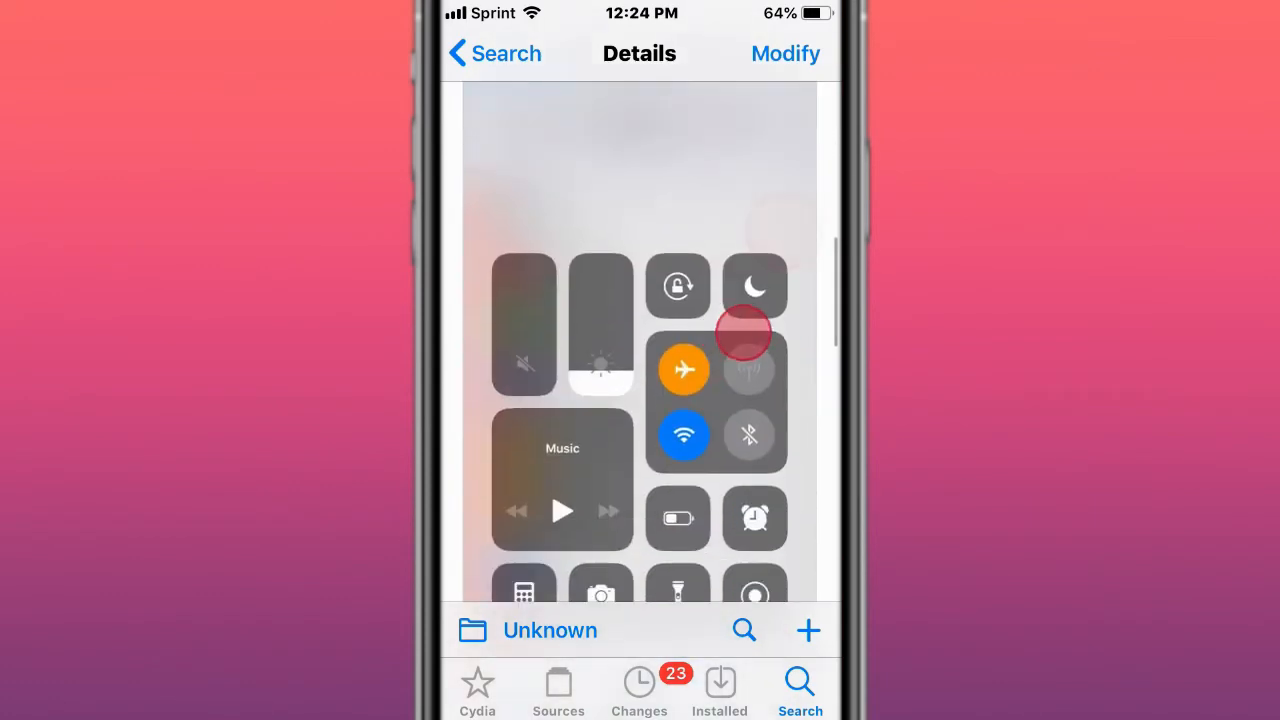
{"action": "scroll", "coordinate": [740, 330], "scroll_direction": "down", "scroll_amount": 5}
{"action": "scroll", "coordinate": [680, 330], "scroll_direction": "up", "scroll_amount": 1}
{"action": "scroll", "coordinate": [660, 300], "scroll_direction": "down", "scroll_amount": 1}
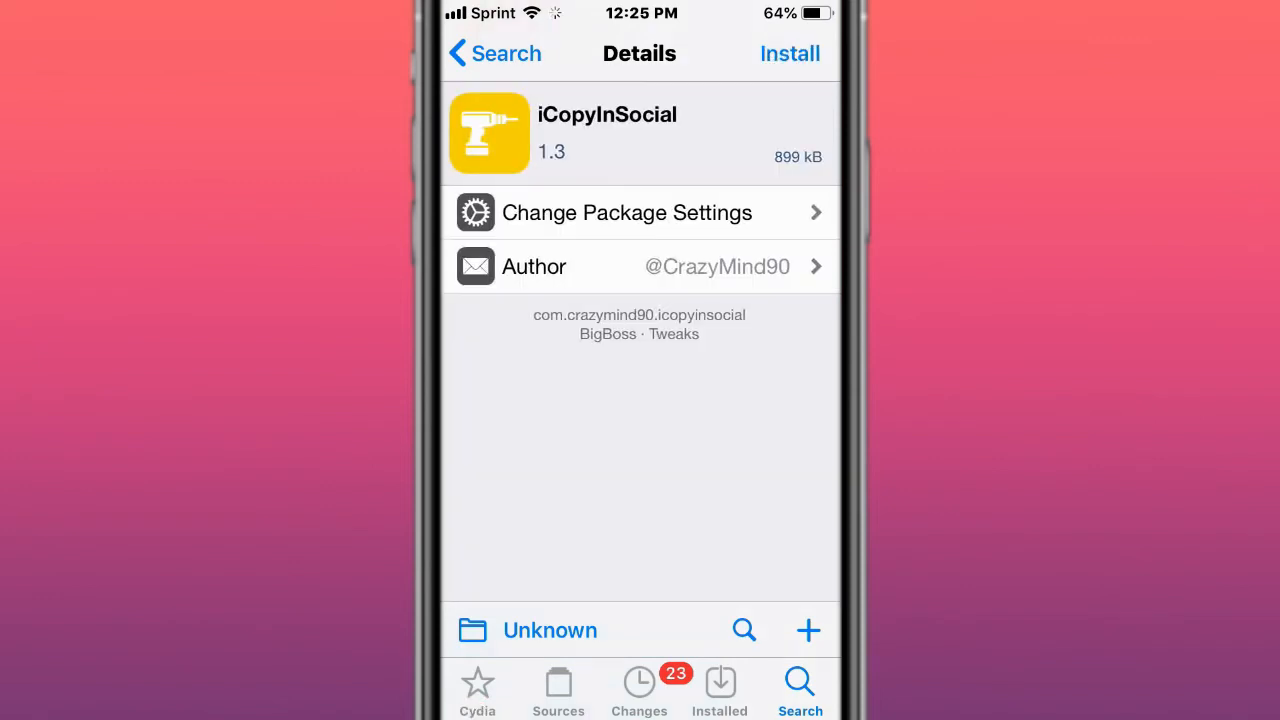
{"action": "scroll", "coordinate": [740, 450], "scroll_direction": "down", "scroll_amount": 5}
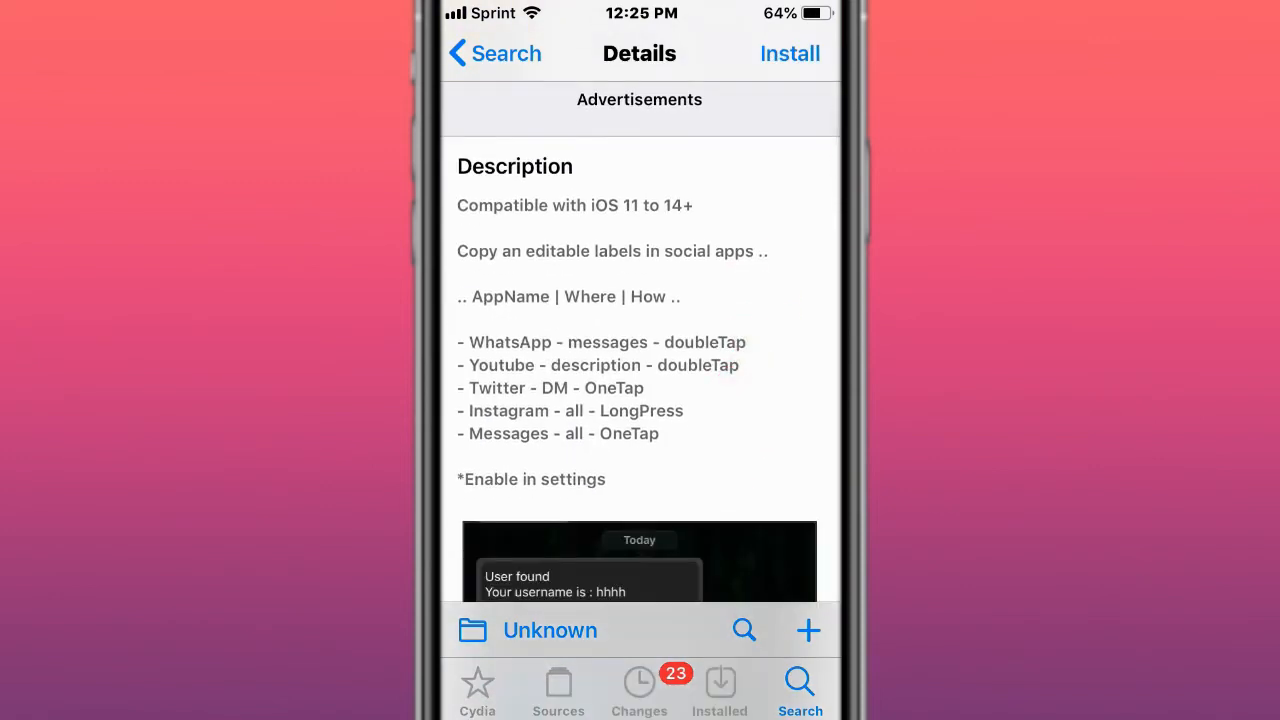
{"action": "scroll", "coordinate": [690, 460], "scroll_direction": "down", "scroll_amount": 2}
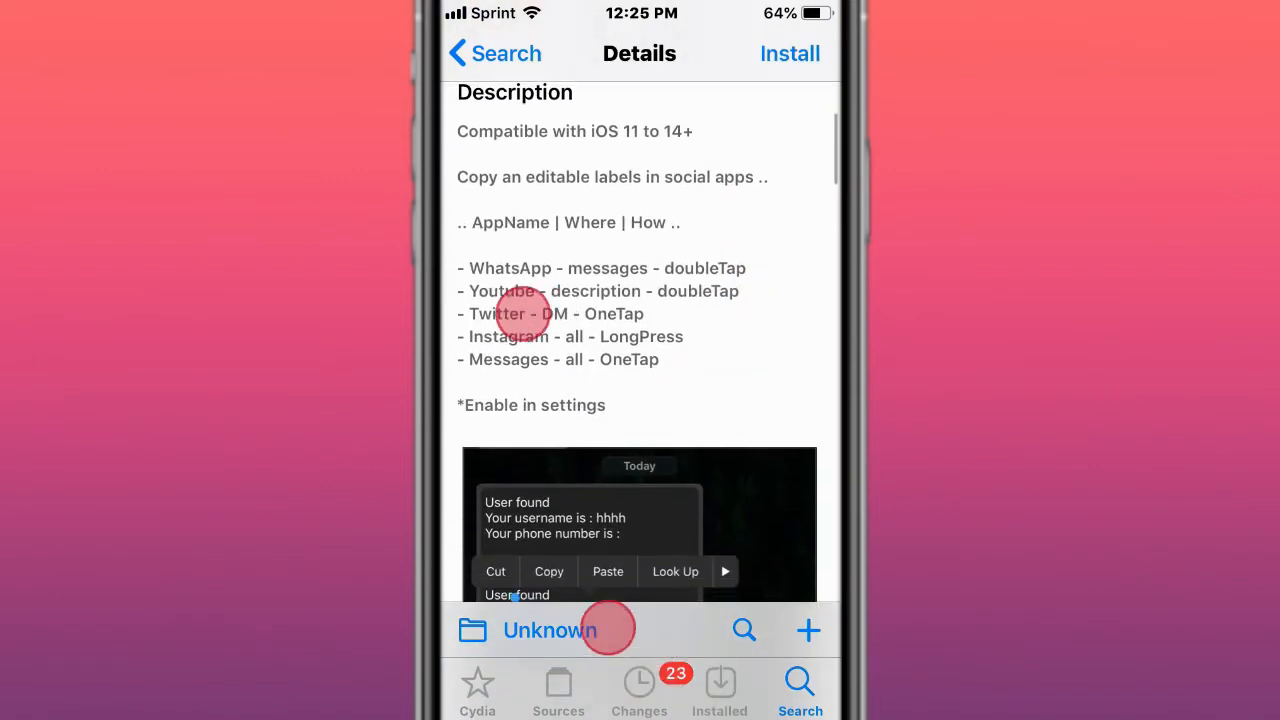
{"action": "scroll", "coordinate": [700, 400], "scroll_direction": "down", "scroll_amount": 5}
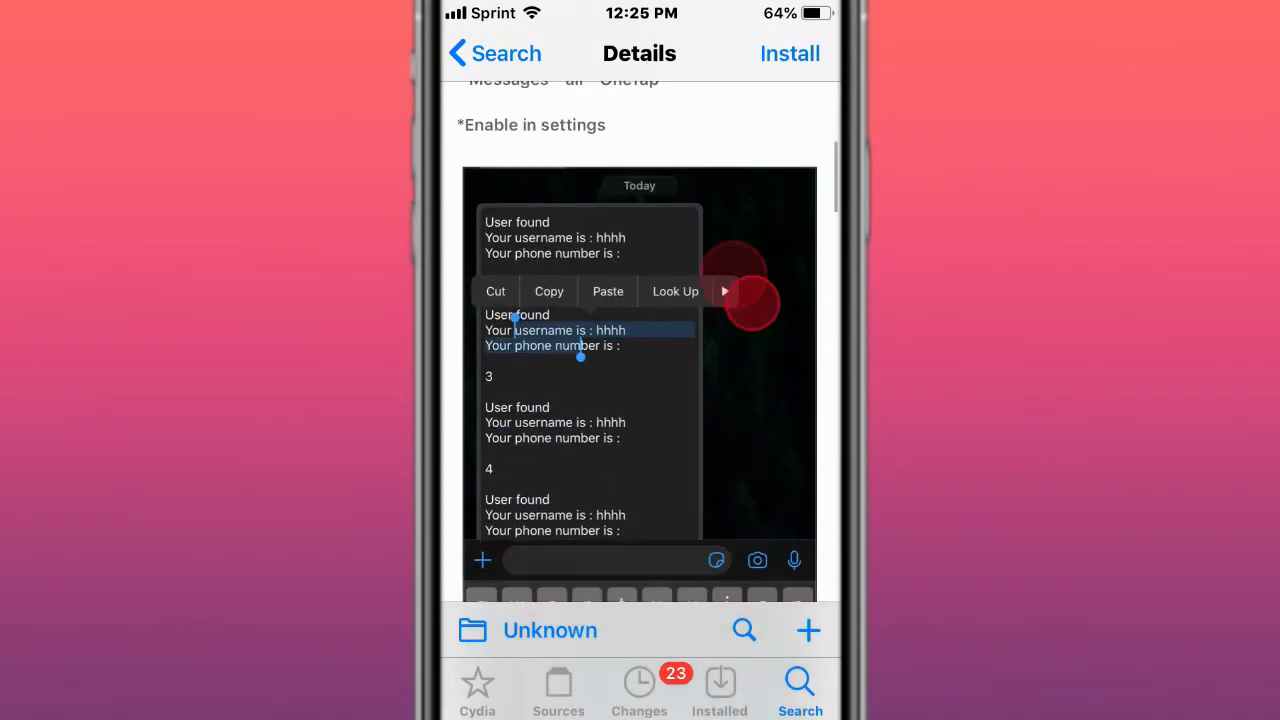
{"action": "scroll", "coordinate": [740, 420], "scroll_direction": "down", "scroll_amount": 5}
{"action": "scroll", "coordinate": [740, 460], "scroll_direction": "up", "scroll_amount": 1}
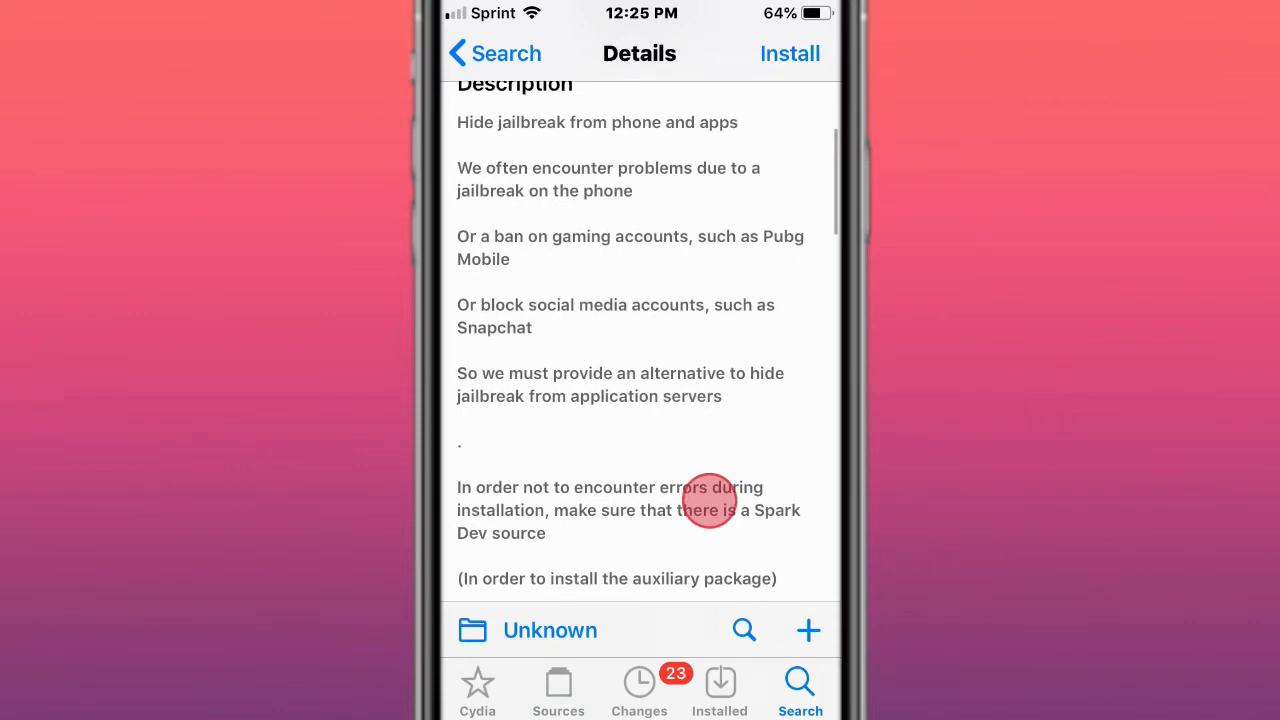
{"action": "scroll", "coordinate": [700, 500], "scroll_direction": "down", "scroll_amount": 5}
{"action": "scroll", "coordinate": [740, 400], "scroll_direction": "down", "scroll_amount": 5}
{"action": "scroll", "coordinate": [730, 450], "scroll_direction": "down", "scroll_amount": 3}
{"action": "scroll", "coordinate": [730, 425], "scroll_direction": "down", "scroll_amount": 5}
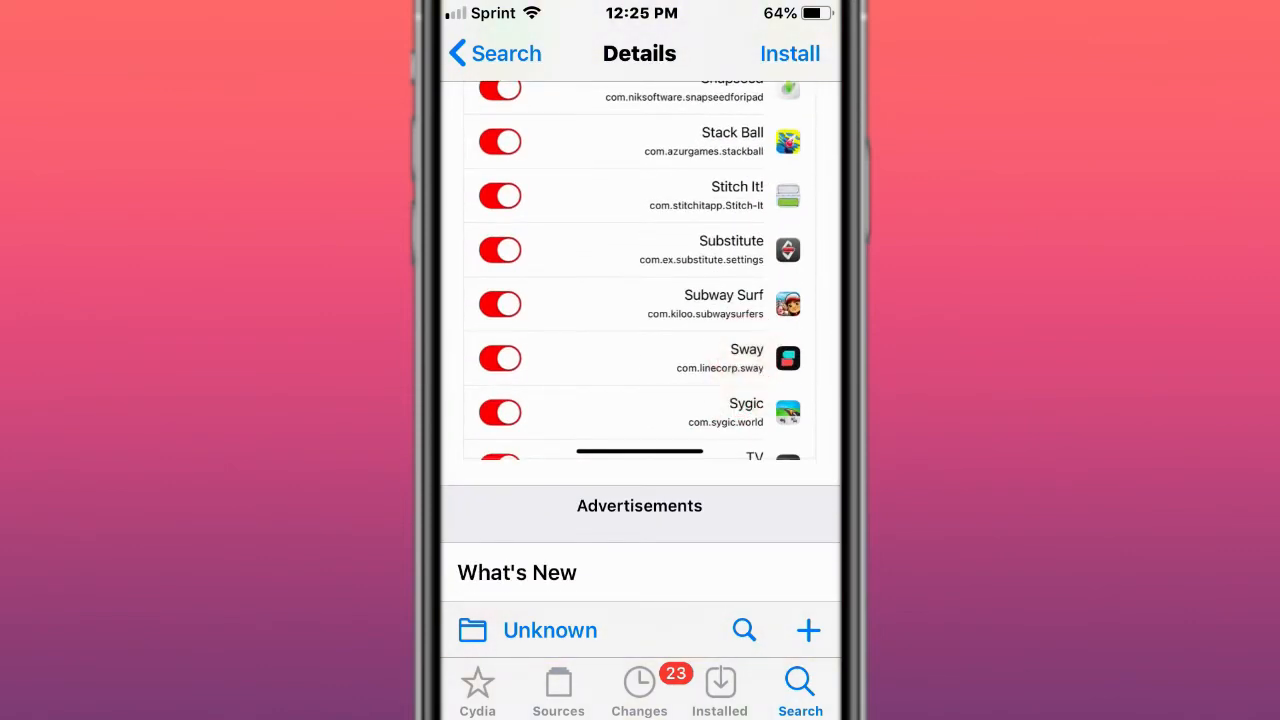
{"action": "scroll", "coordinate": [760, 300], "scroll_direction": "down", "scroll_amount": 5}
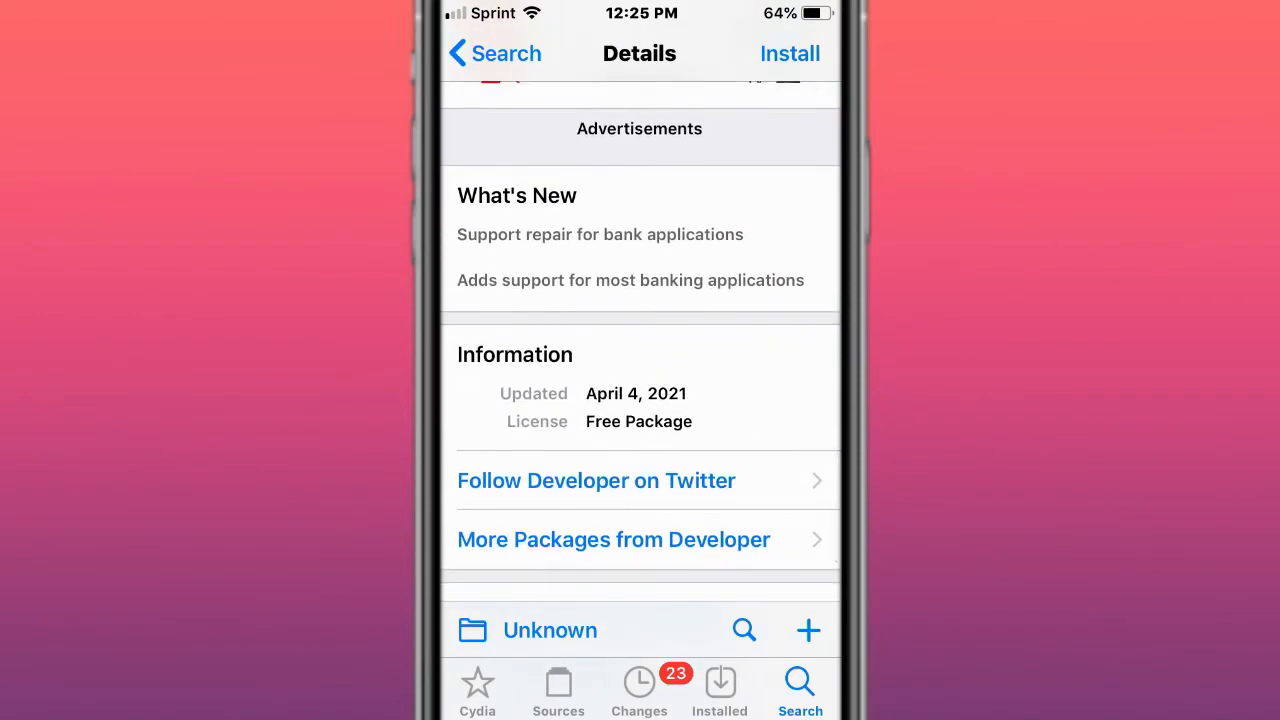
{"action": "scroll", "coordinate": [720, 400], "scroll_direction": "up", "scroll_amount": 5}
{"action": "scroll", "coordinate": [712, 462], "scroll_direction": "up", "scroll_amount": 2}
{"action": "scroll", "coordinate": [712, 462], "scroll_direction": "up", "scroll_amount": 3}
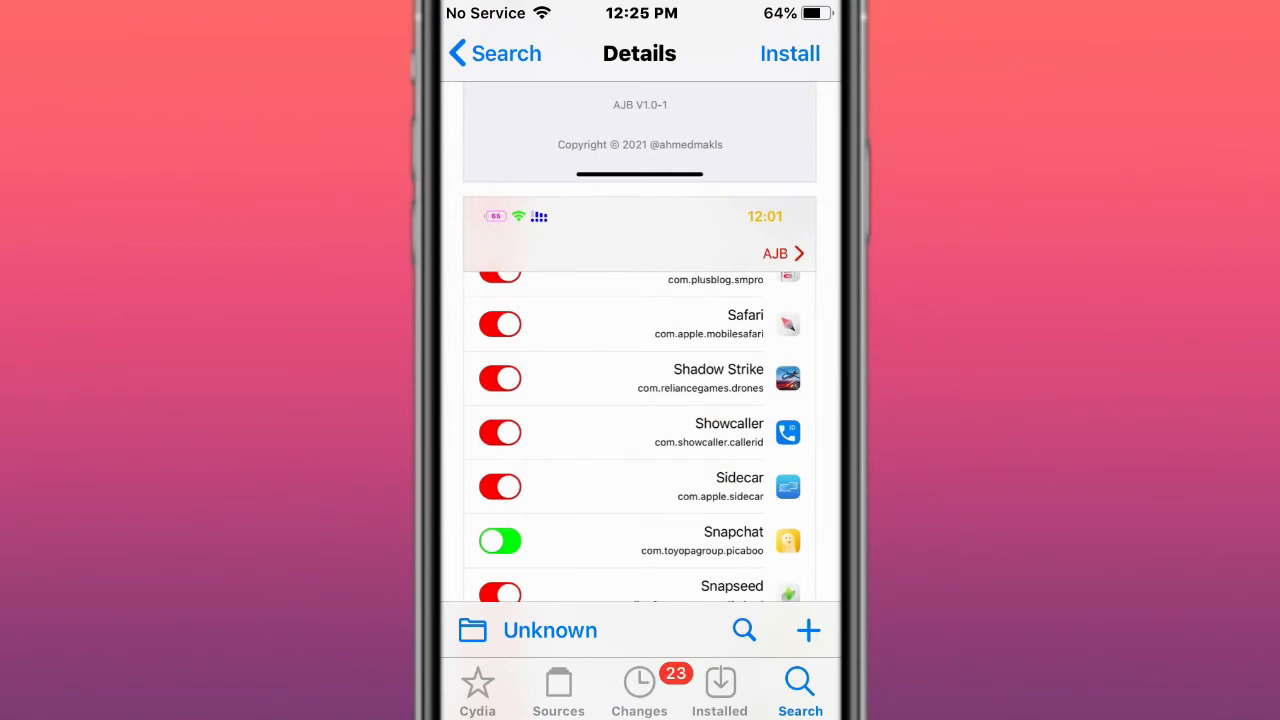
{"action": "scroll", "coordinate": [730, 380], "scroll_direction": "down", "scroll_amount": 5}
{"action": "scroll", "coordinate": [740, 400], "scroll_direction": "up", "scroll_amount": 2}
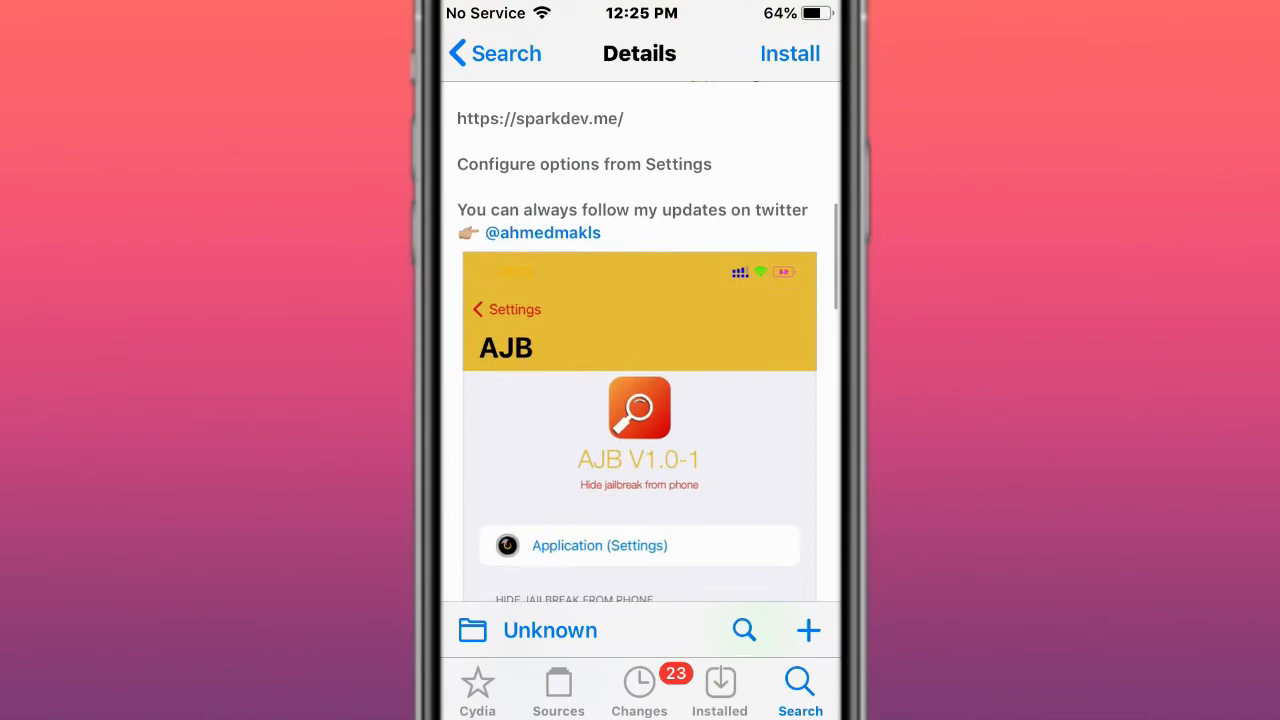
{"action": "scroll", "coordinate": [754, 342], "scroll_direction": "down", "scroll_amount": 2}
{"action": "scroll", "coordinate": [754, 342], "scroll_direction": "down", "scroll_amount": 5}
{"action": "scroll", "coordinate": [740, 380], "scroll_direction": "down", "scroll_amount": 2}
{"action": "scroll", "coordinate": [730, 450], "scroll_direction": "up", "scroll_amount": 6}
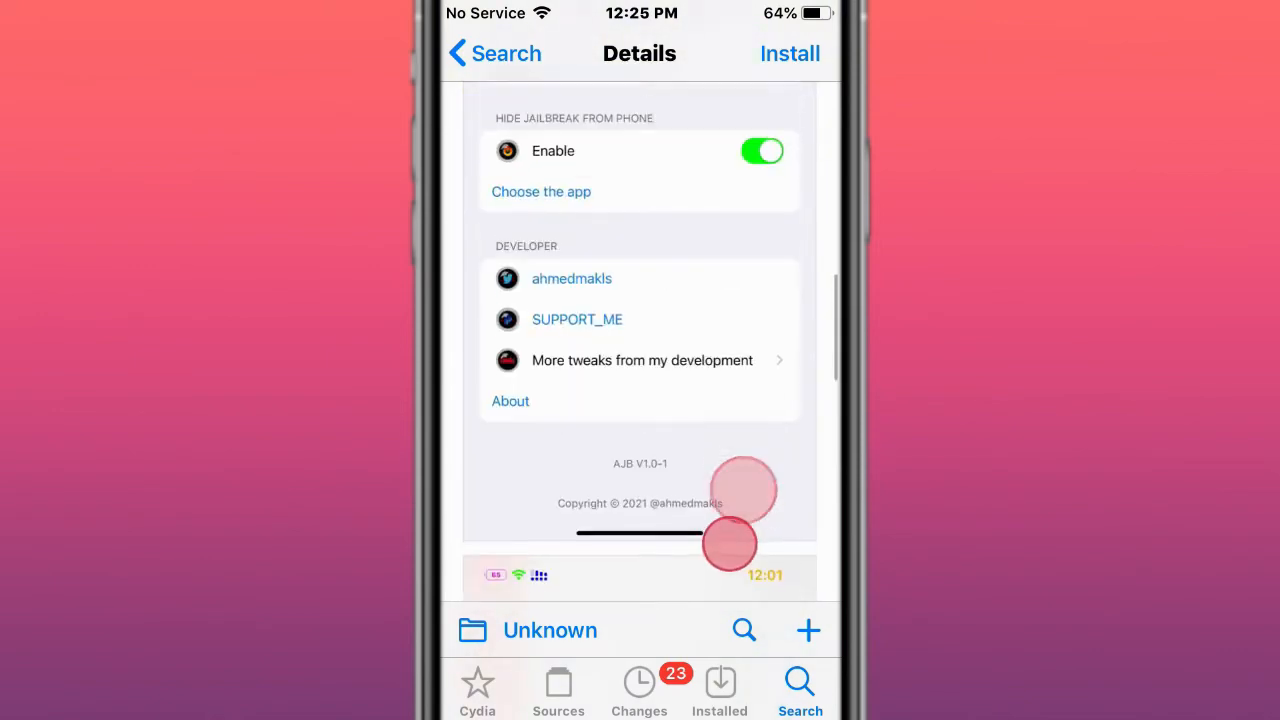
{"action": "scroll", "coordinate": [714, 532], "scroll_direction": "up", "scroll_amount": 4}
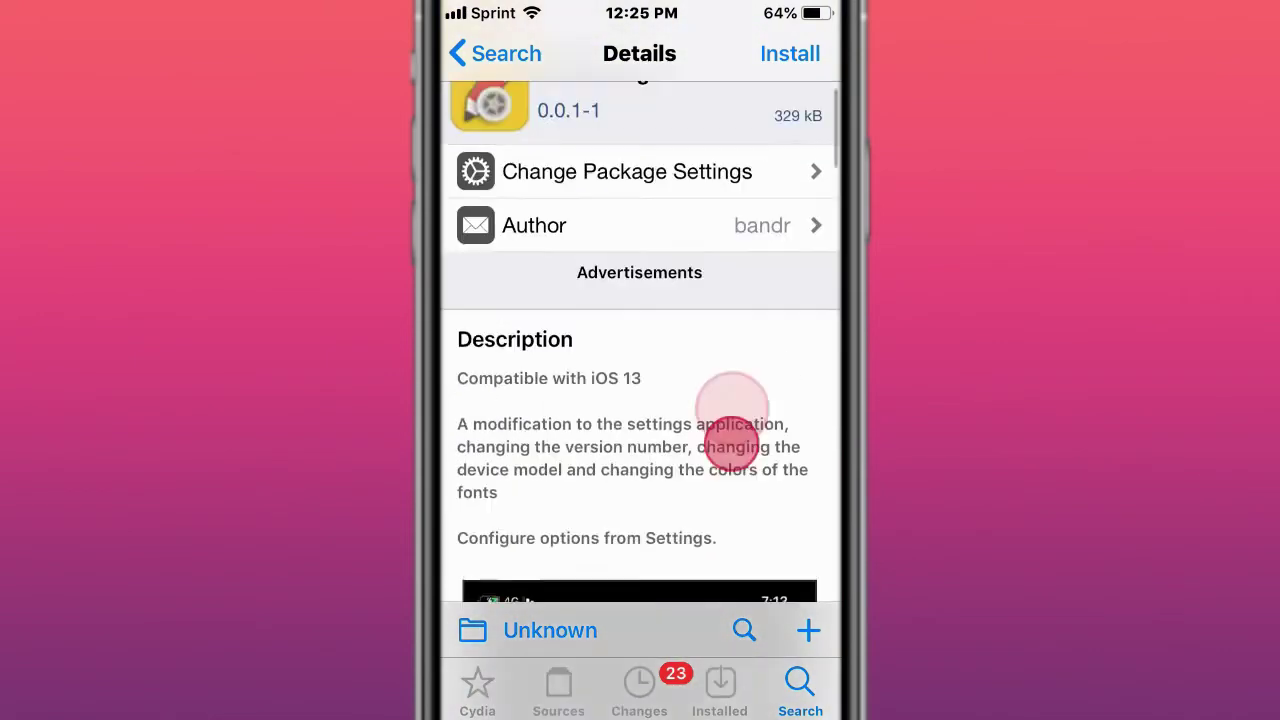
{"action": "scroll", "coordinate": [732, 410], "scroll_direction": "up", "scroll_amount": 1}
{"action": "scroll", "coordinate": [732, 440], "scroll_direction": "down", "scroll_amount": 1}
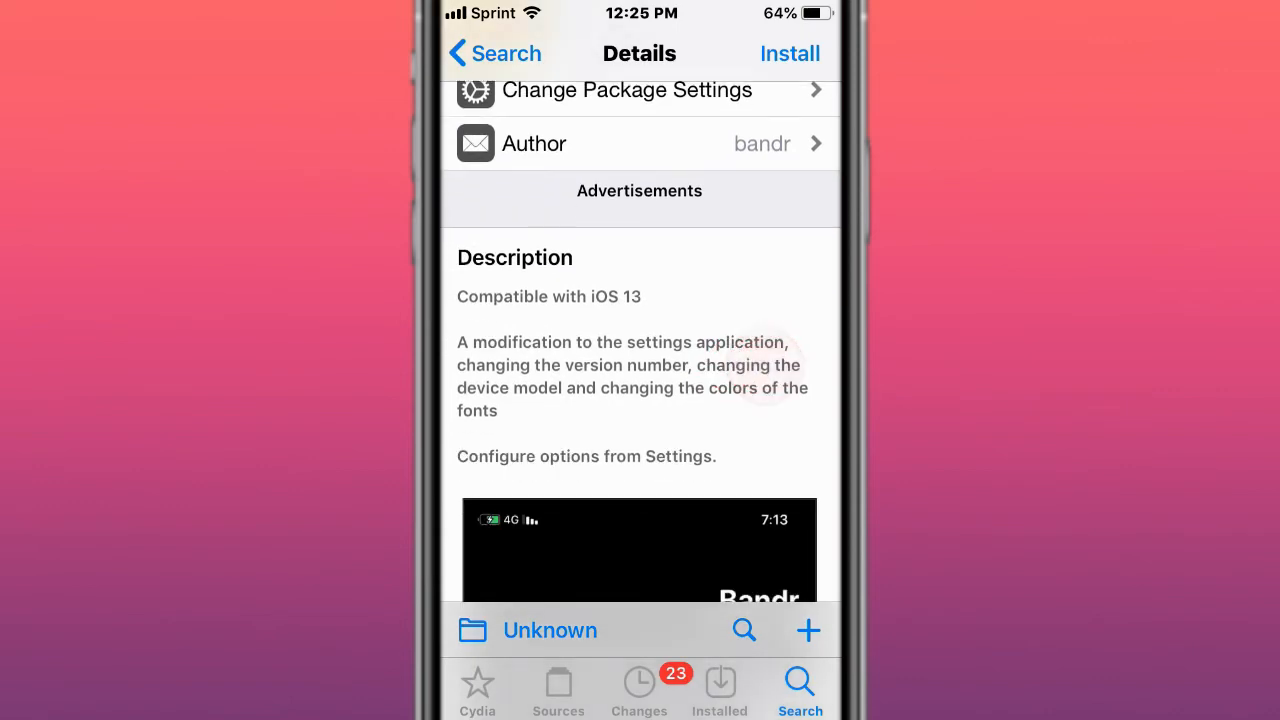
{"action": "scroll", "coordinate": [722, 466], "scroll_direction": "up", "scroll_amount": 1}
{"action": "scroll", "coordinate": [722, 466], "scroll_direction": "down", "scroll_amount": 3}
{"action": "scroll", "coordinate": [740, 380], "scroll_direction": "down", "scroll_amount": 5}
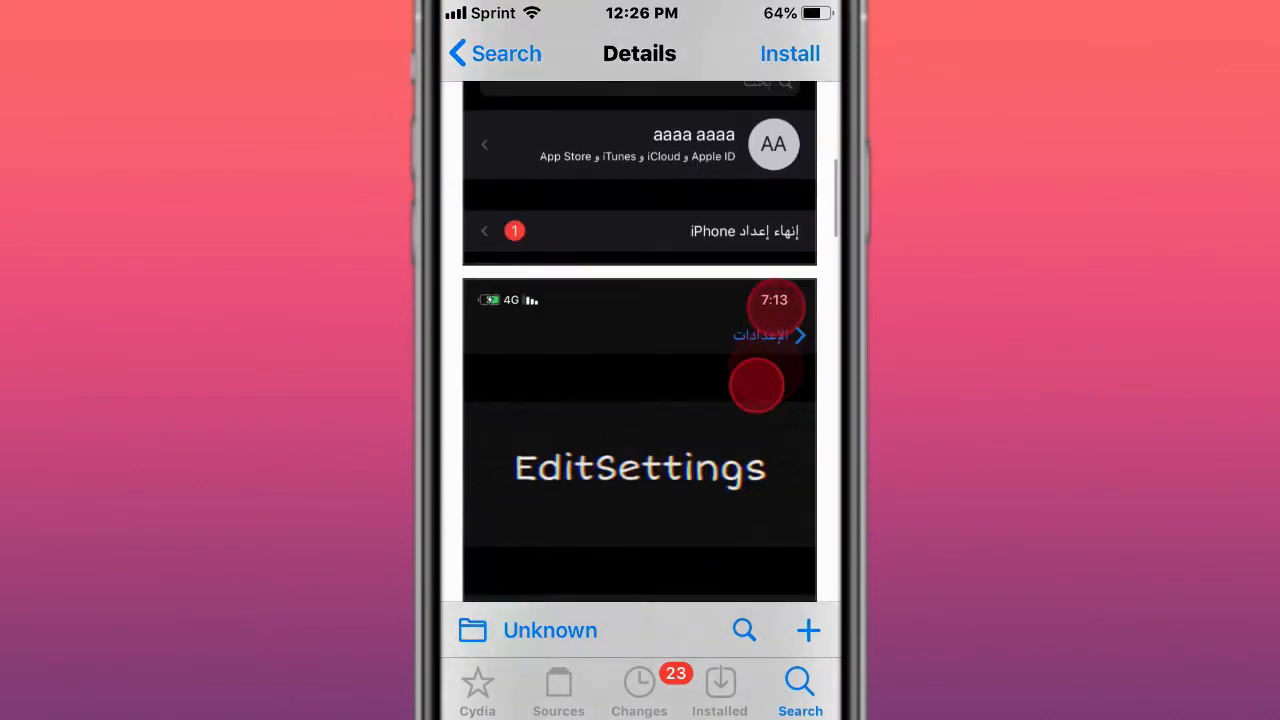
{"action": "scroll", "coordinate": [700, 300], "scroll_direction": "down", "scroll_amount": 2}
{"action": "scroll", "coordinate": [700, 285], "scroll_direction": "up", "scroll_amount": 5}
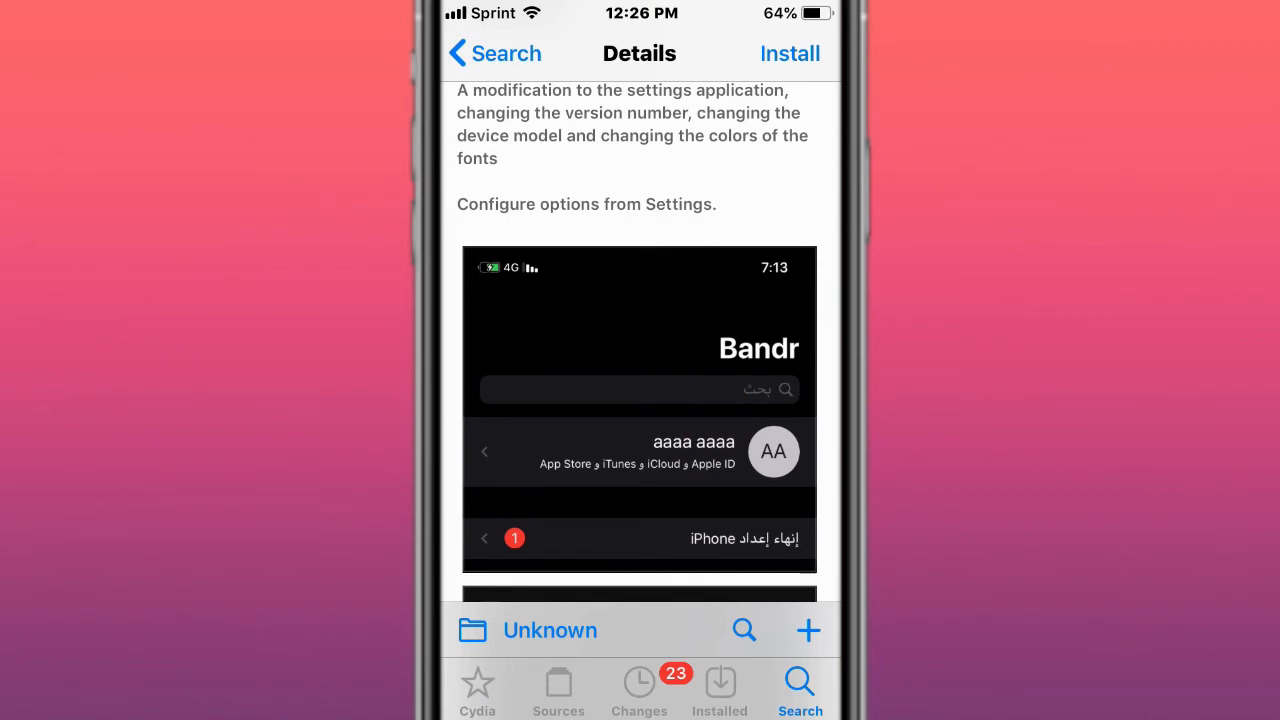
{"action": "scroll", "coordinate": [690, 370], "scroll_direction": "up", "scroll_amount": 2}
{"action": "scroll", "coordinate": [700, 420], "scroll_direction": "up", "scroll_amount": 1}
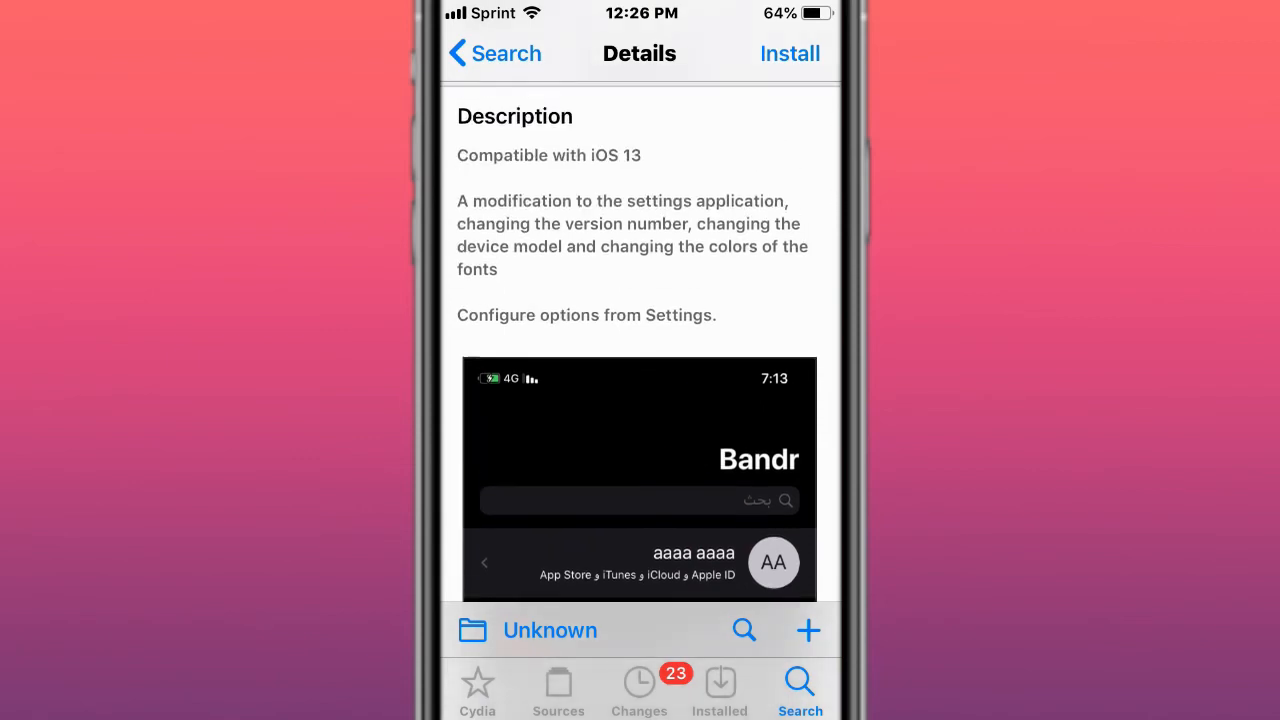
{"action": "scroll", "coordinate": [655, 410], "scroll_direction": "up", "scroll_amount": 2}
{"action": "scroll", "coordinate": [690, 350], "scroll_direction": "down", "scroll_amount": 5}
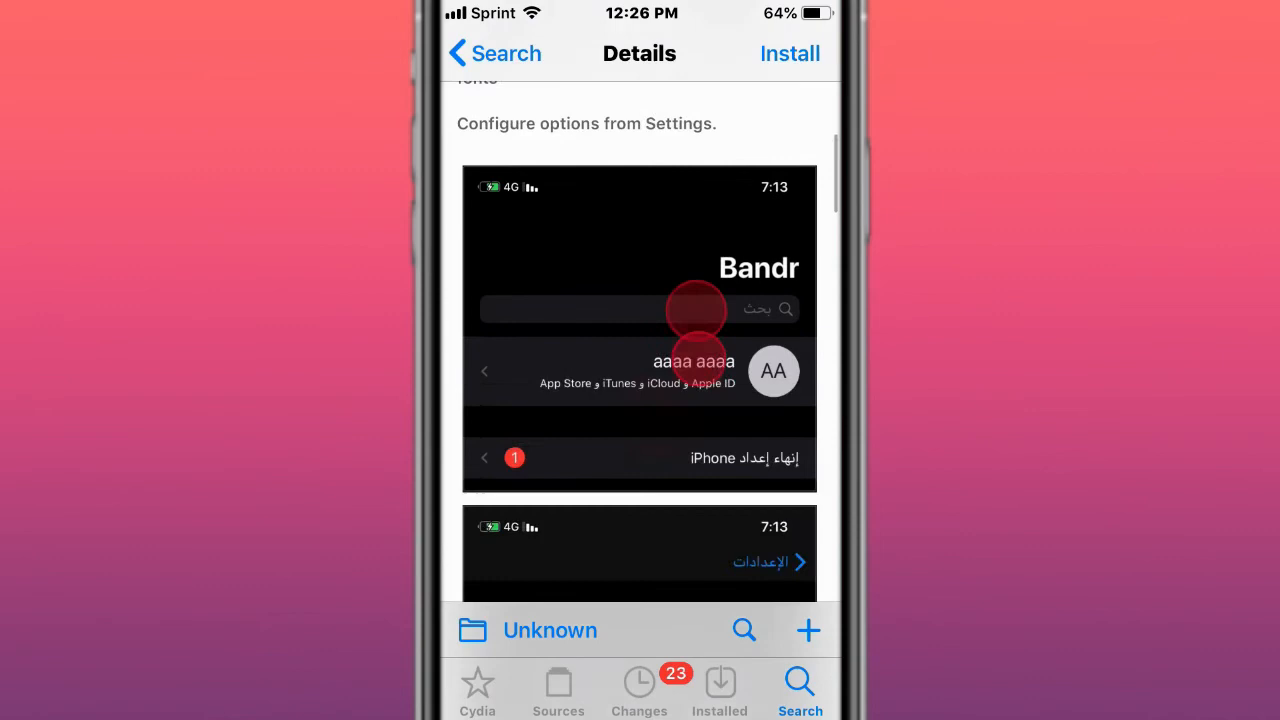
{"action": "scroll", "coordinate": [740, 320], "scroll_direction": "down", "scroll_amount": 5}
{"action": "scroll", "coordinate": [700, 320], "scroll_direction": "down", "scroll_amount": 4}
{"action": "scroll", "coordinate": [695, 318], "scroll_direction": "down", "scroll_amount": 5}
{"action": "scroll", "coordinate": [700, 300], "scroll_direction": "down", "scroll_amount": 5}
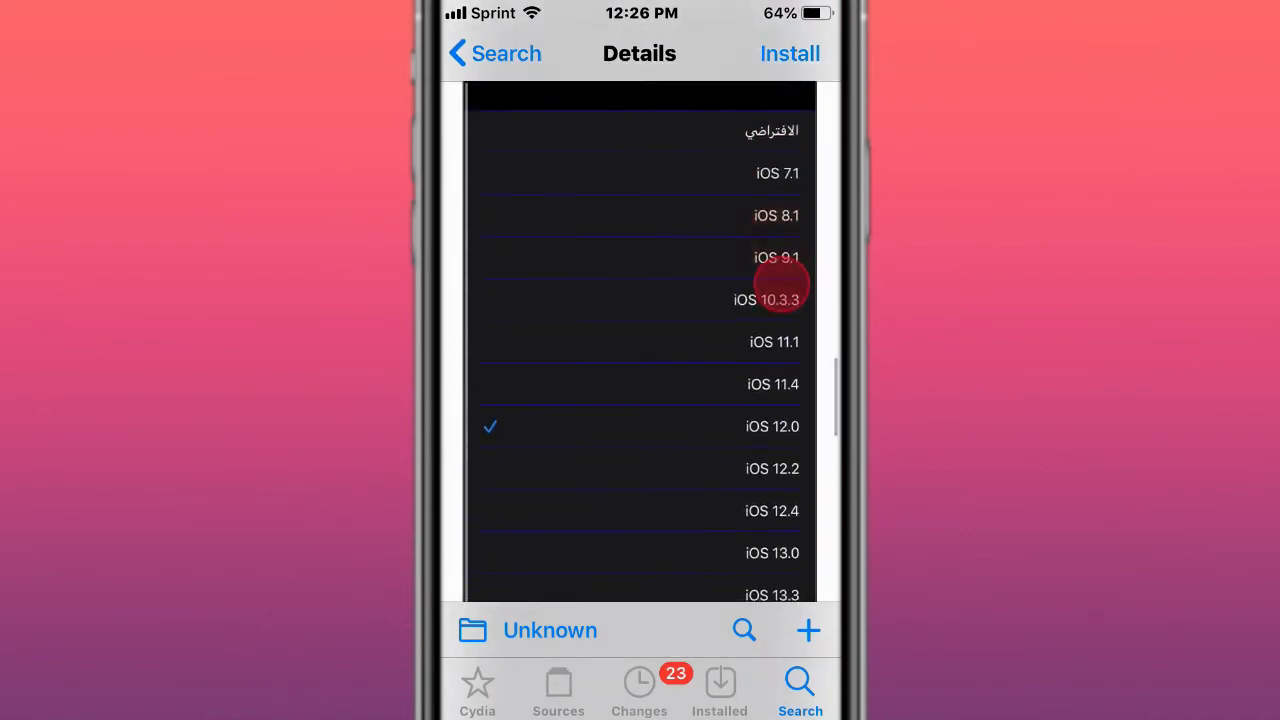
{"action": "scroll", "coordinate": [730, 330], "scroll_direction": "down", "scroll_amount": 5}
{"action": "scroll", "coordinate": [722, 383], "scroll_direction": "down", "scroll_amount": 4}
{"action": "scroll", "coordinate": [722, 383], "scroll_direction": "down", "scroll_amount": 5}
{"action": "scroll", "coordinate": [740, 290], "scroll_direction": "up", "scroll_amount": 1}
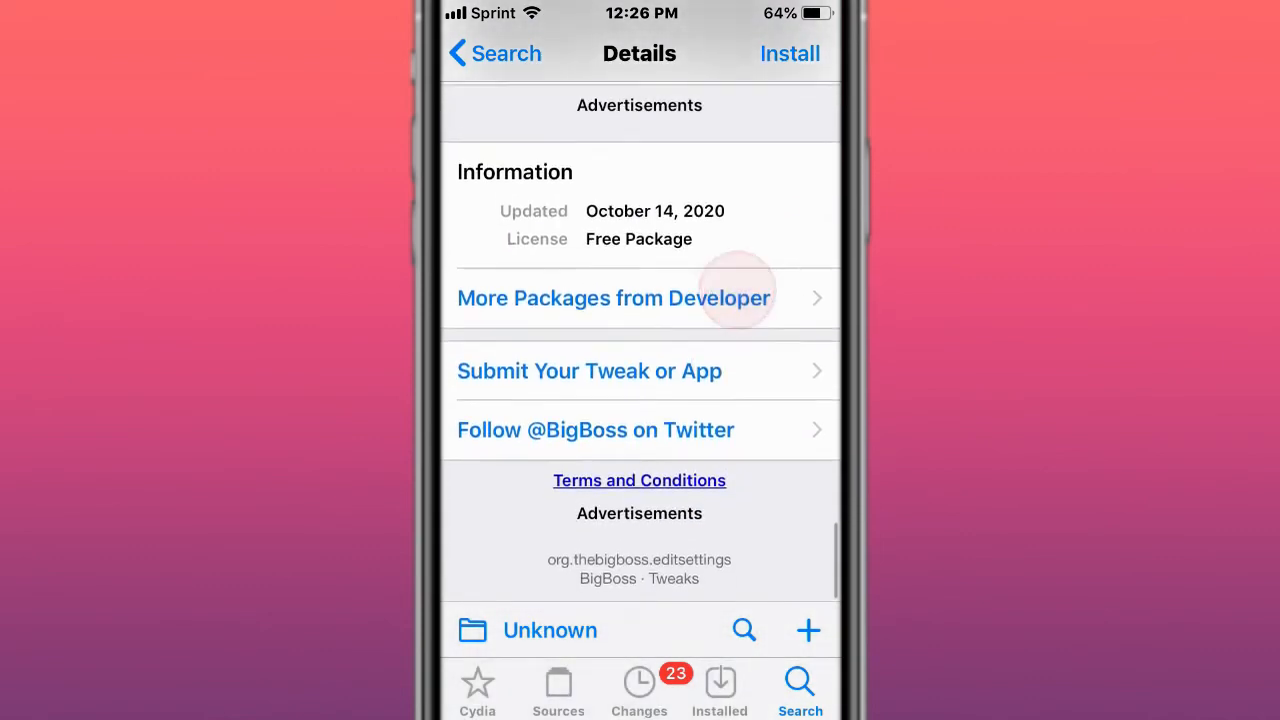
{"action": "scroll", "coordinate": [740, 300], "scroll_direction": "up", "scroll_amount": 5}
{"action": "scroll", "coordinate": [722, 430], "scroll_direction": "up", "scroll_amount": 4}
{"action": "scroll", "coordinate": [722, 478], "scroll_direction": "up", "scroll_amount": 5}
{"action": "scroll", "coordinate": [700, 340], "scroll_direction": "up", "scroll_amount": 5}
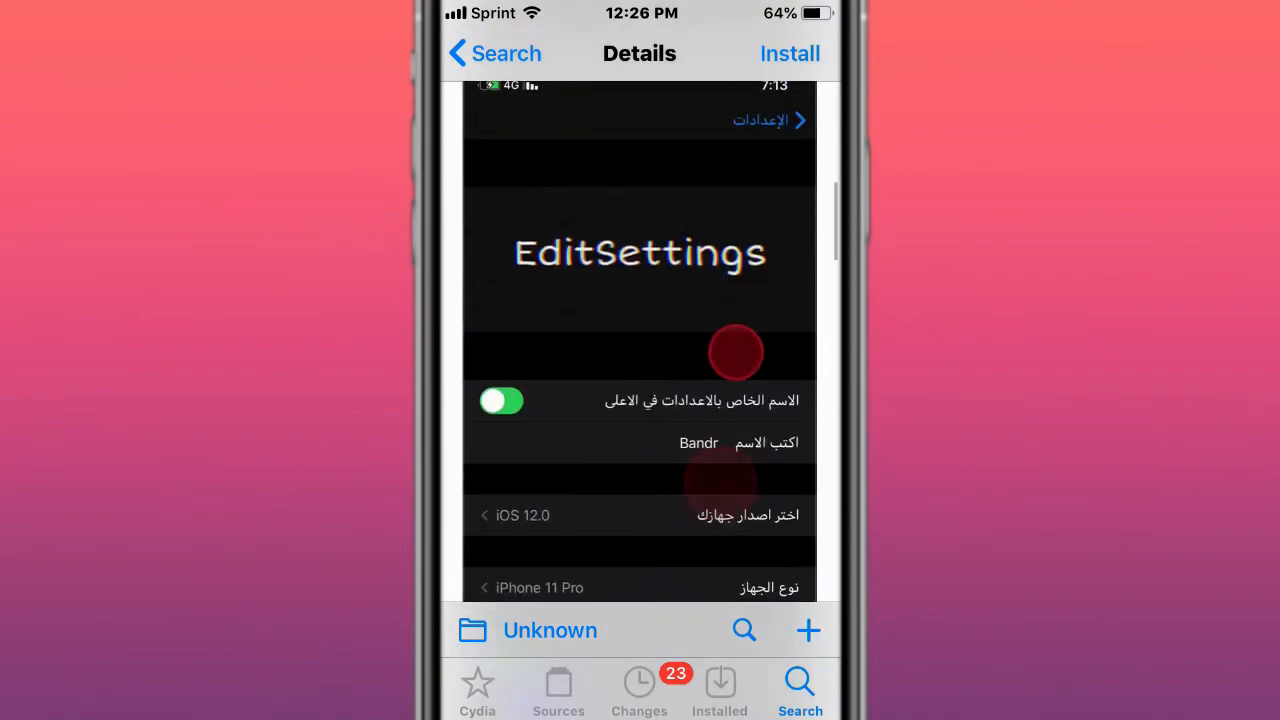
{"action": "scroll", "coordinate": [700, 340], "scroll_direction": "up", "scroll_amount": 5}
{"action": "scroll", "coordinate": [748, 316], "scroll_direction": "down", "scroll_amount": 4}
{"action": "scroll", "coordinate": [703, 285], "scroll_direction": "up", "scroll_amount": 1}
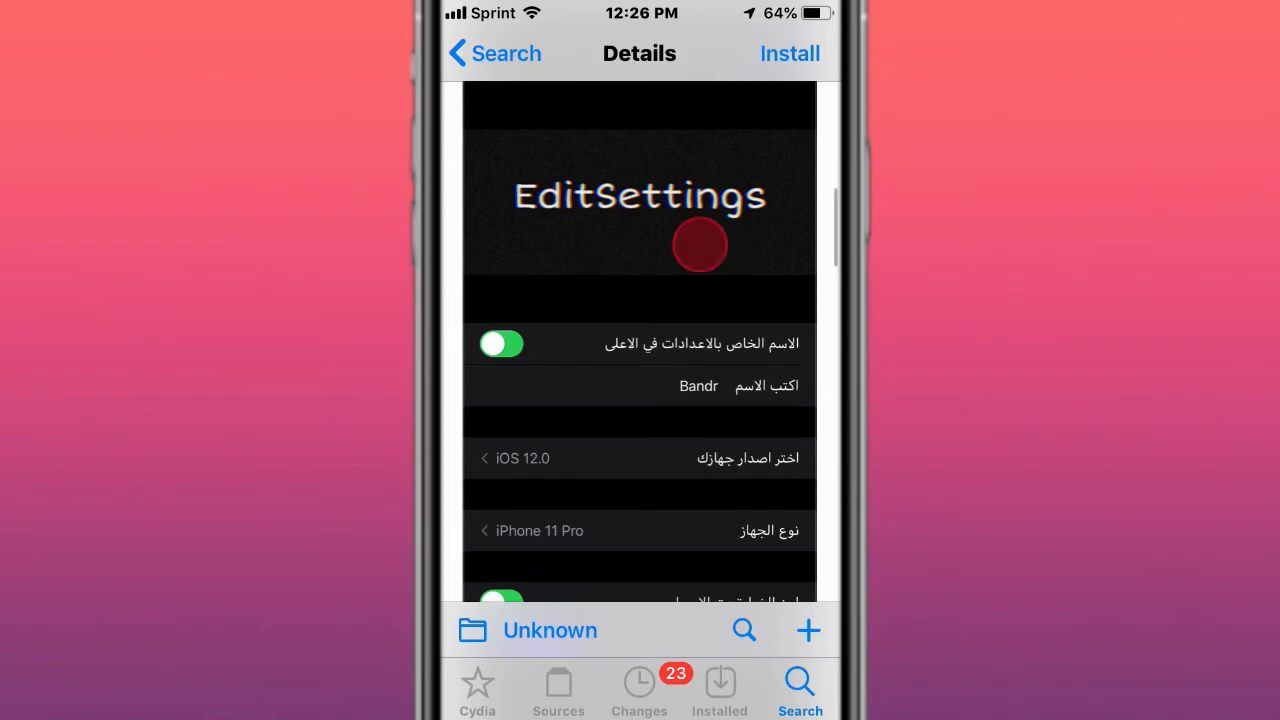
{"action": "scroll", "coordinate": [700, 250], "scroll_direction": "up", "scroll_amount": 10}
{"action": "scroll", "coordinate": [700, 450], "scroll_direction": "down", "scroll_amount": 3}
{"action": "scroll", "coordinate": [748, 320], "scroll_direction": "down", "scroll_amount": 5}
{"action": "scroll", "coordinate": [748, 320], "scroll_direction": "up", "scroll_amount": 5}
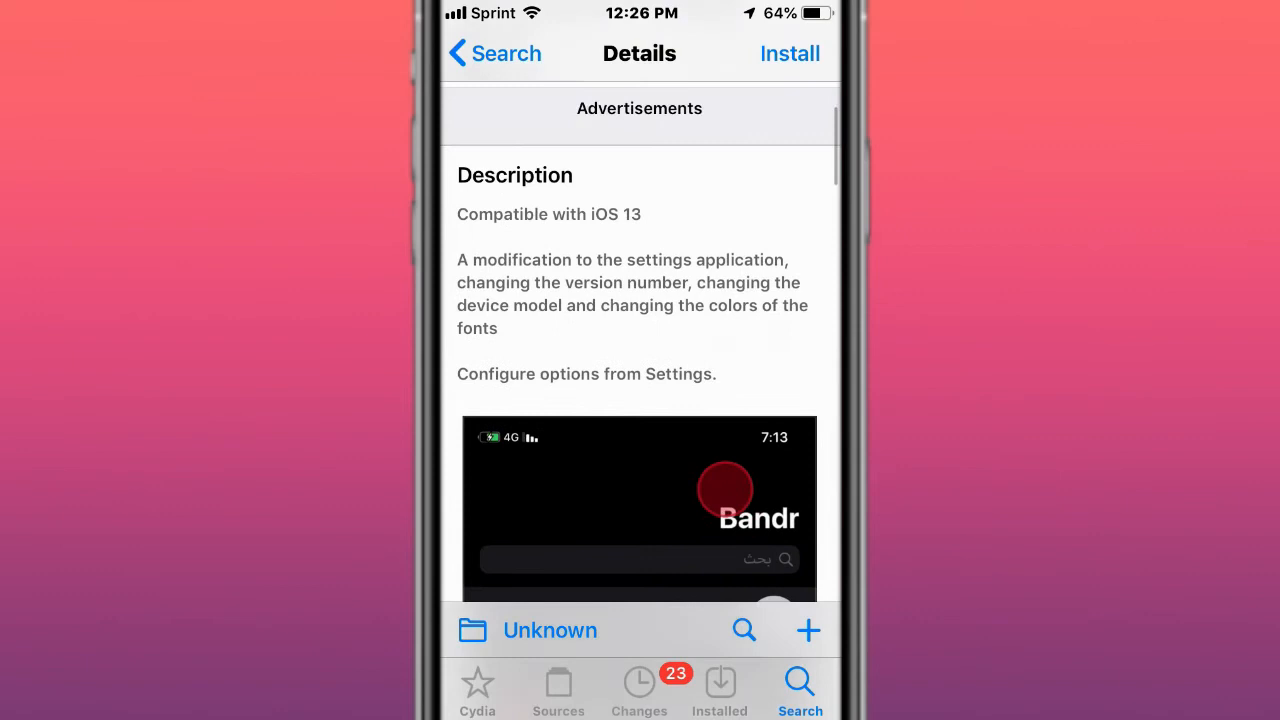
{"action": "scroll", "coordinate": [745, 450], "scroll_direction": "up", "scroll_amount": 3}
{"action": "scroll", "coordinate": [745, 450], "scroll_direction": "down", "scroll_amount": 5}
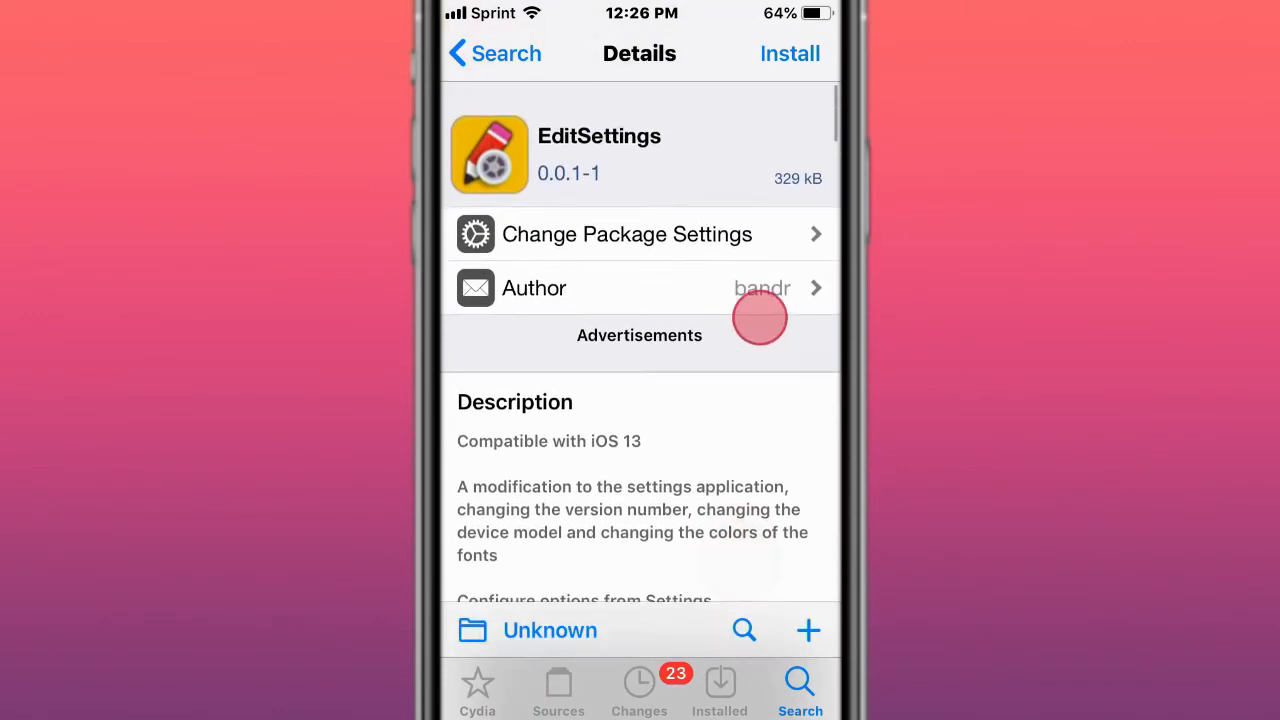
{"action": "scroll", "coordinate": [700, 330], "scroll_direction": "down", "scroll_amount": 2}
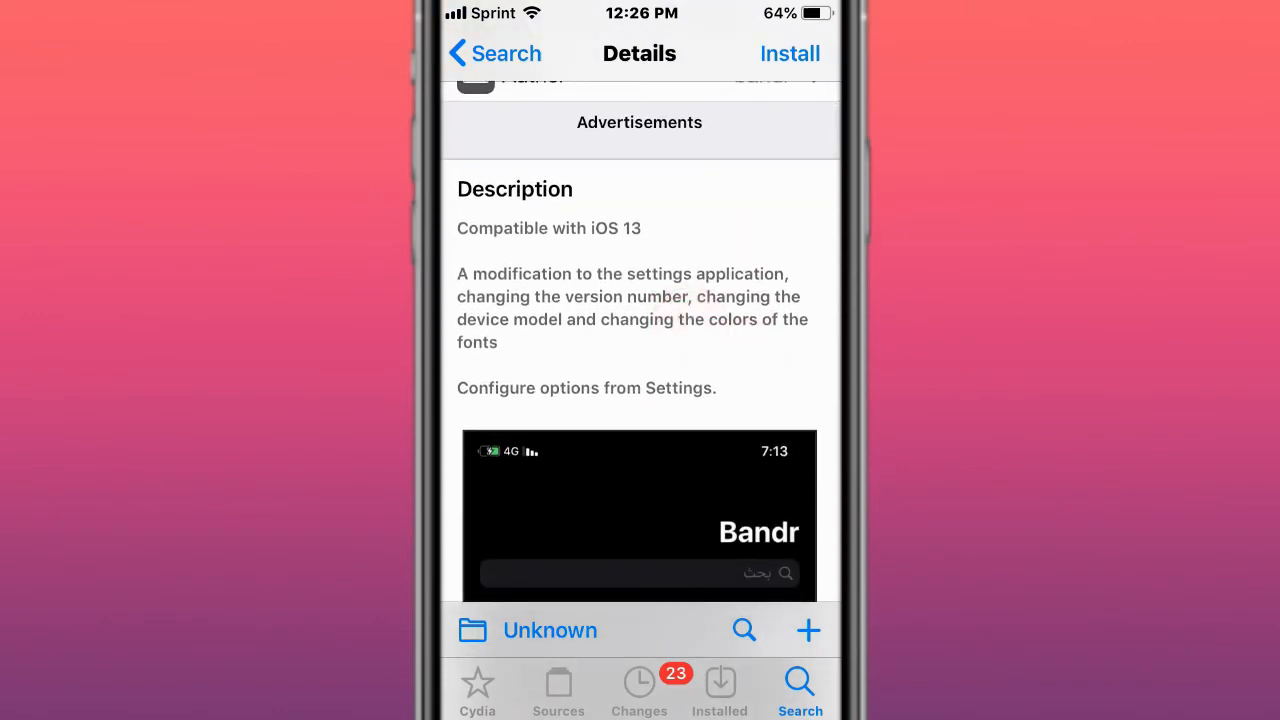
{"action": "scroll", "coordinate": [700, 330], "scroll_direction": "down", "scroll_amount": 3}
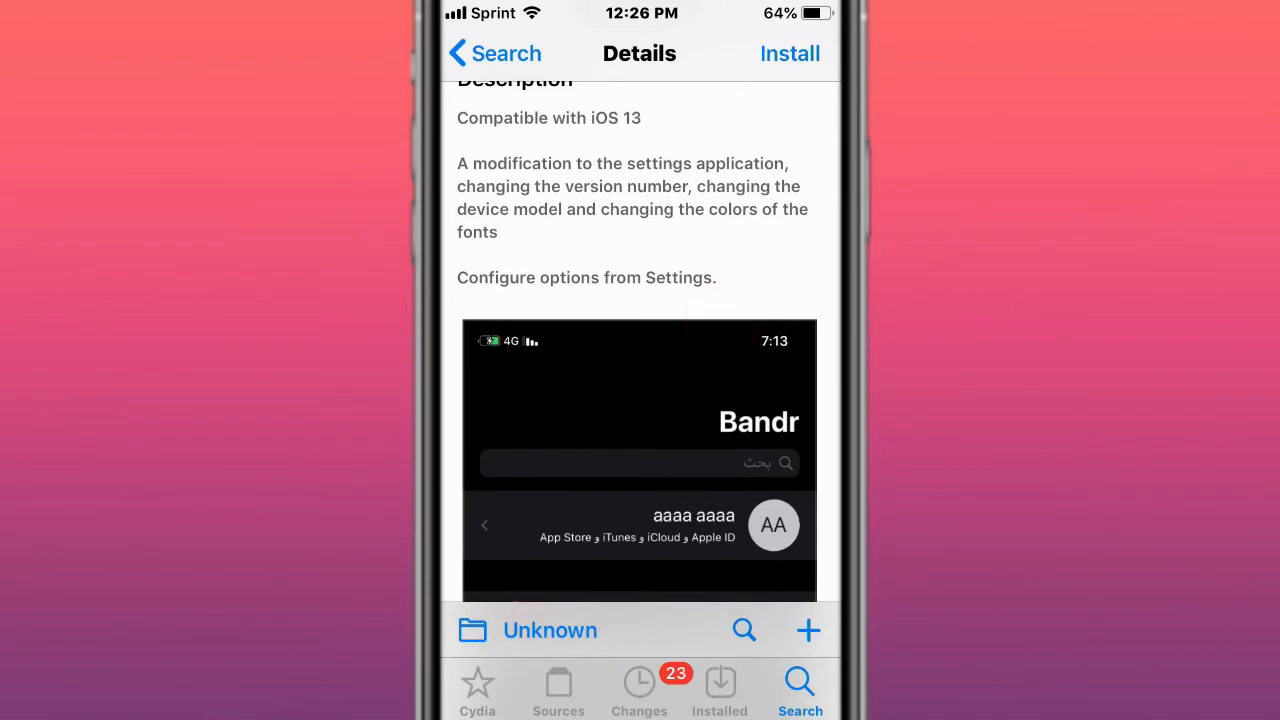
{"action": "scroll", "coordinate": [740, 330], "scroll_direction": "down", "scroll_amount": 8}
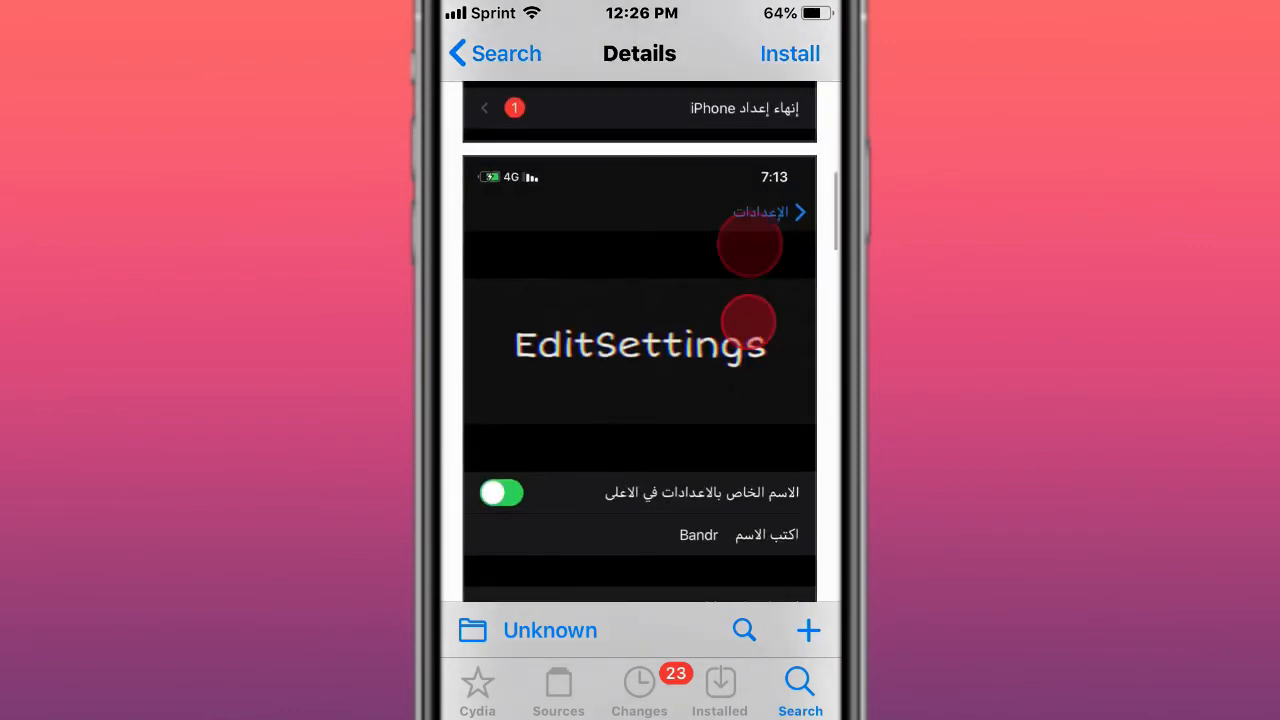
{"action": "scroll", "coordinate": [740, 400], "scroll_direction": "up", "scroll_amount": 5}
{"action": "scroll", "coordinate": [740, 300], "scroll_direction": "down", "scroll_amount": 8}
{"action": "scroll", "coordinate": [740, 300], "scroll_direction": "down", "scroll_amount": 4}
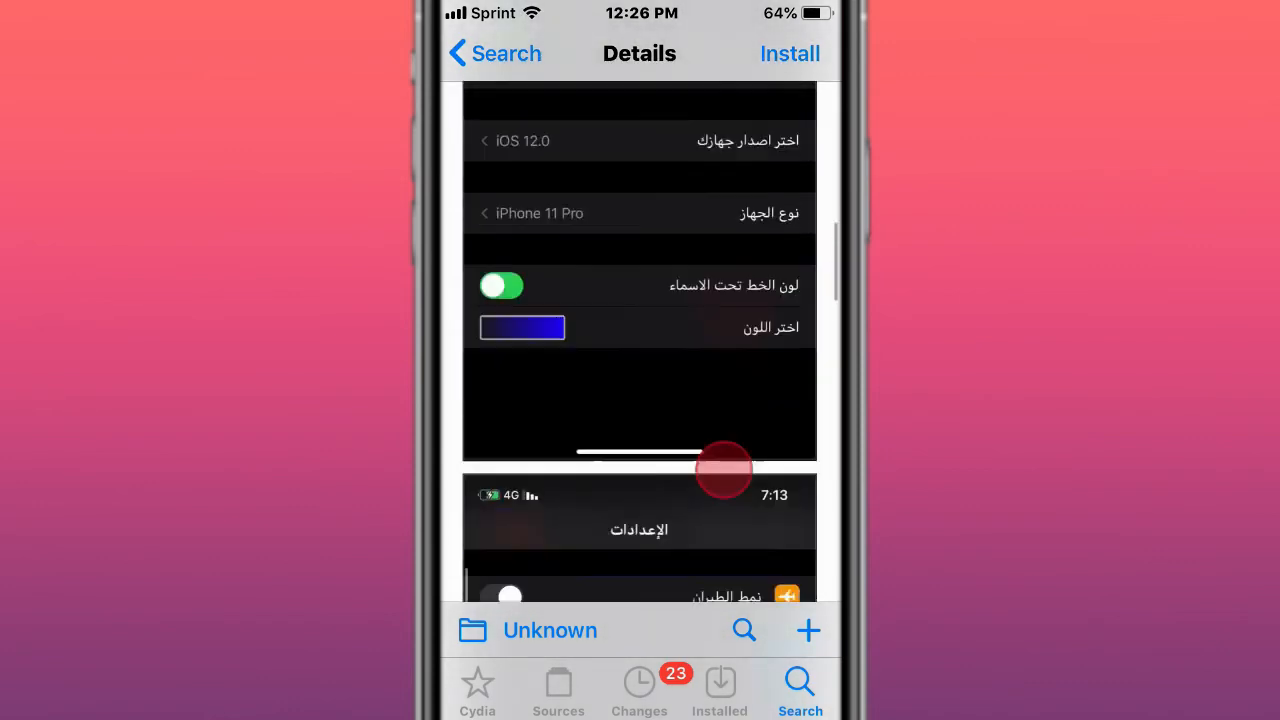
{"action": "scroll", "coordinate": [740, 330], "scroll_direction": "up", "scroll_amount": 10}
{"action": "scroll", "coordinate": [700, 450], "scroll_direction": "up", "scroll_amount": 6}
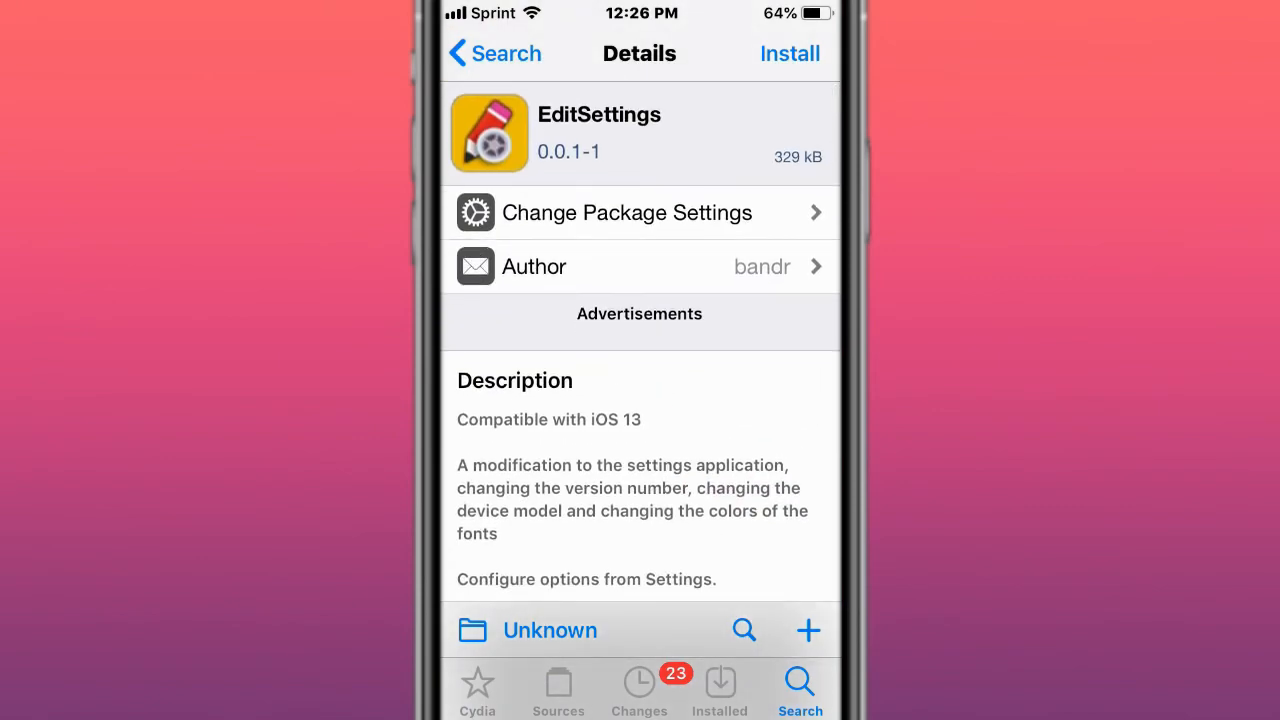
{"action": "scroll", "coordinate": [780, 350], "scroll_direction": "down", "scroll_amount": 6}
{"action": "scroll", "coordinate": [780, 298], "scroll_direction": "down", "scroll_amount": 4}
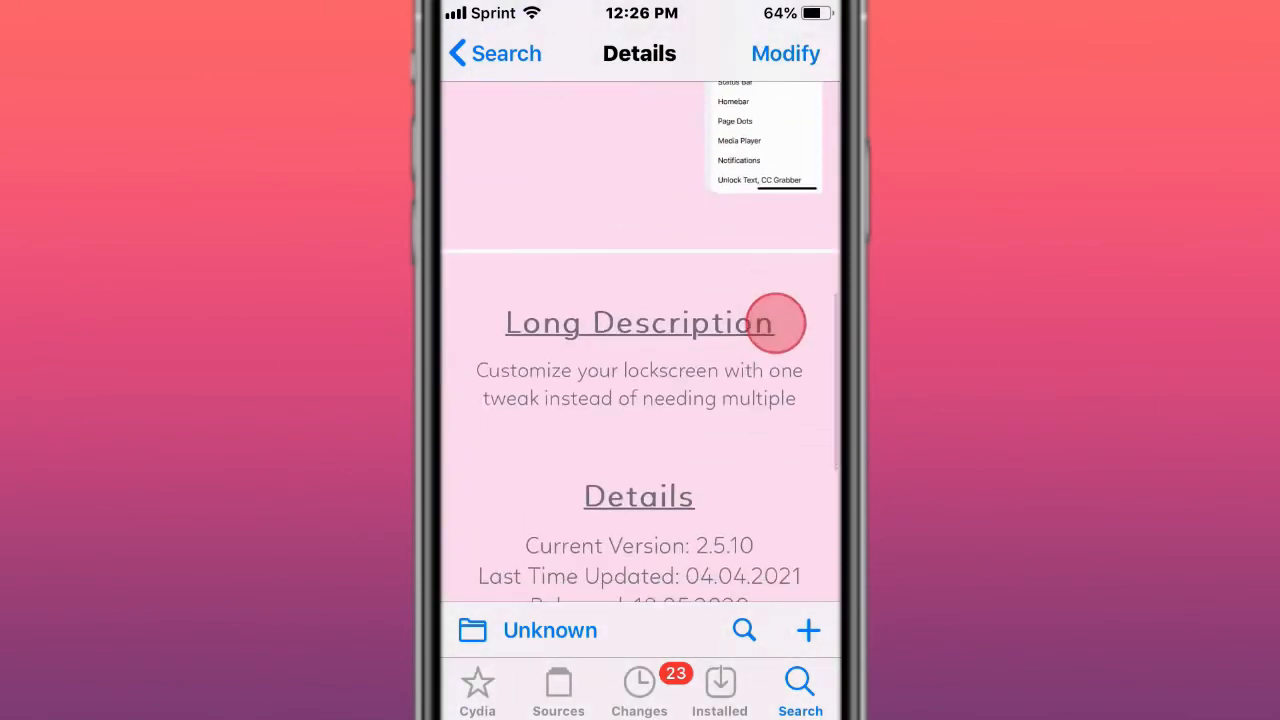
{"action": "scroll", "coordinate": [760, 270], "scroll_direction": "up", "scroll_amount": 10}
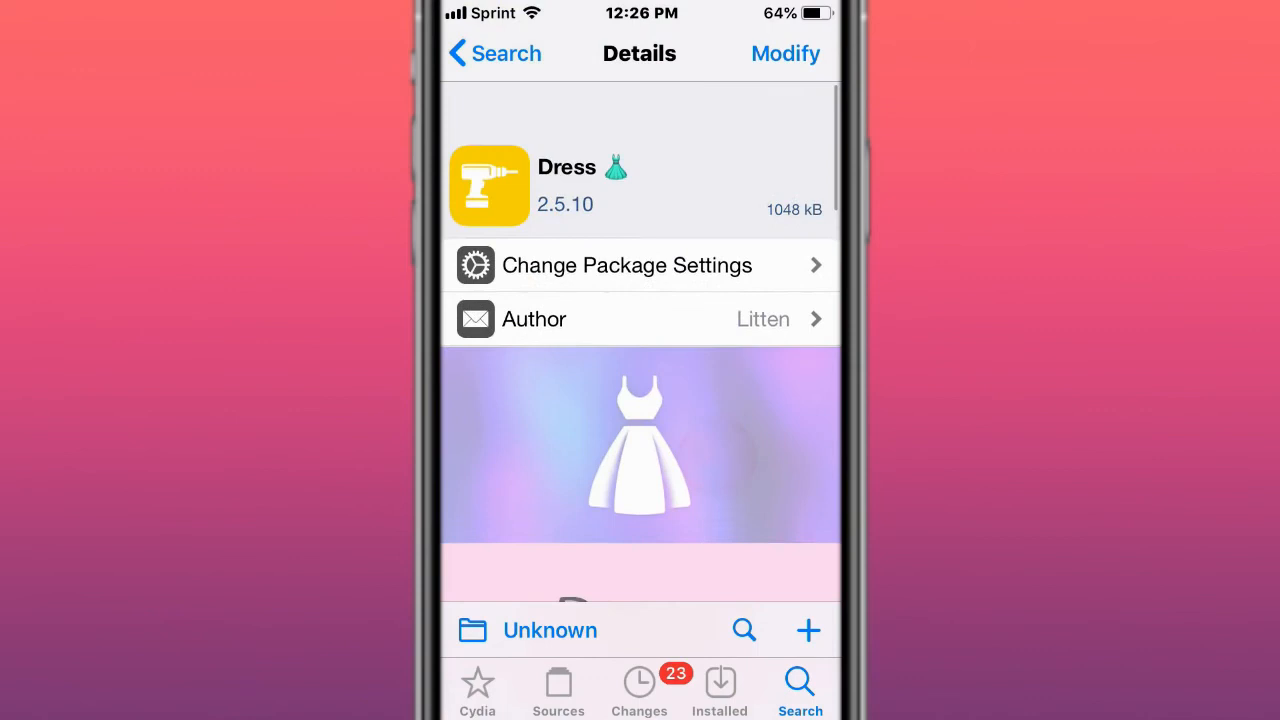
Bring up the Modify install and downgrade choices for the Dress package
{"action": "left_click", "coordinate": [786, 53]}
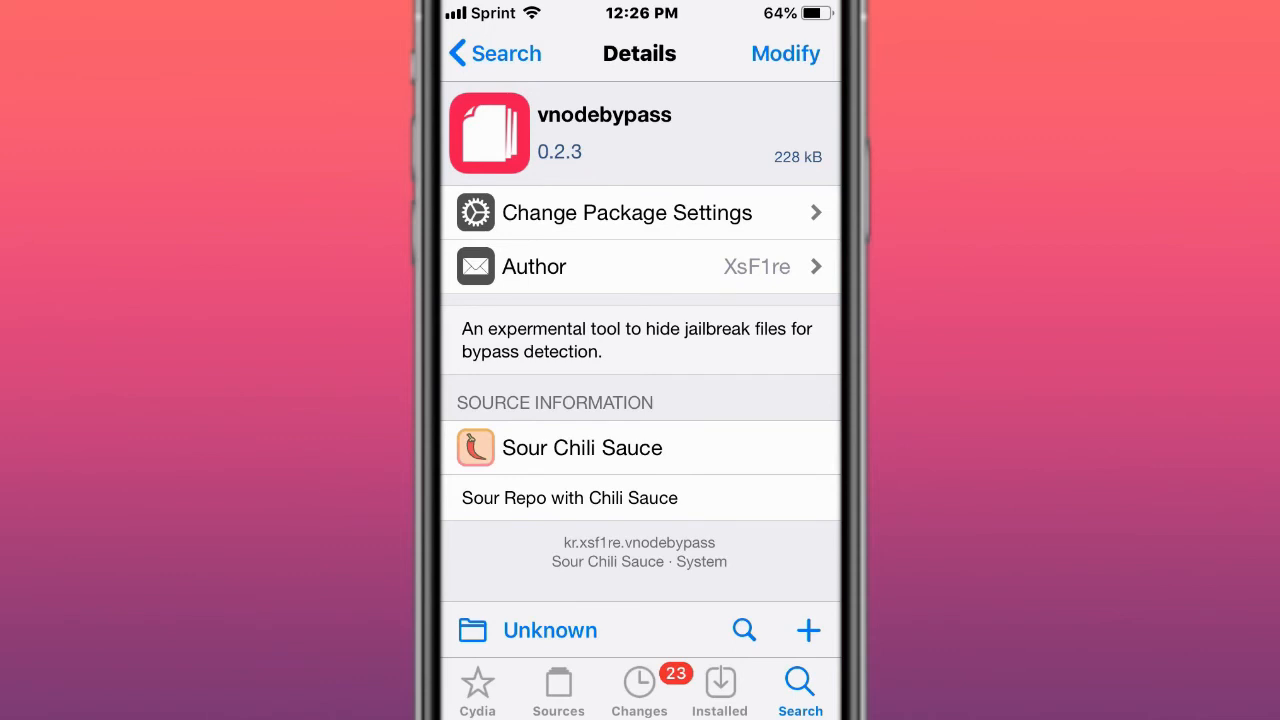
{"action": "left_click_drag", "start_coordinate": [700, 332], "coordinate": [717, 345]}
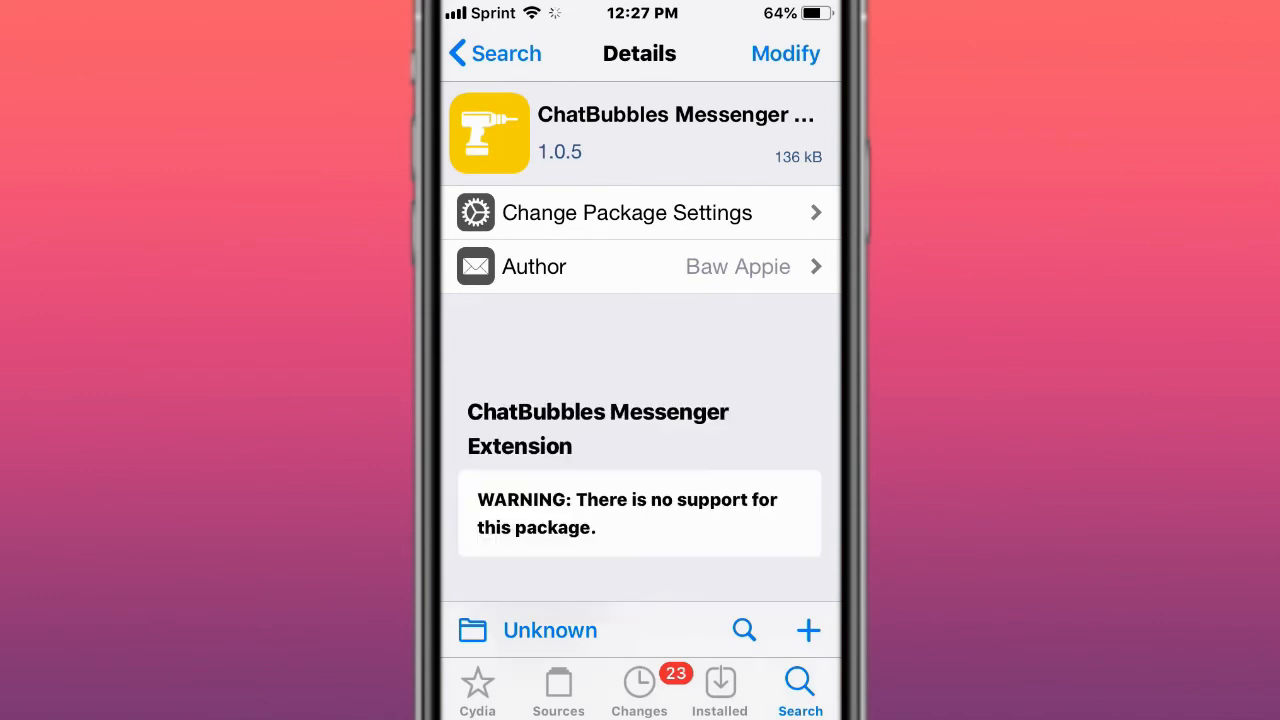
{"action": "scroll", "coordinate": [730, 400], "scroll_direction": "down", "scroll_amount": 3}
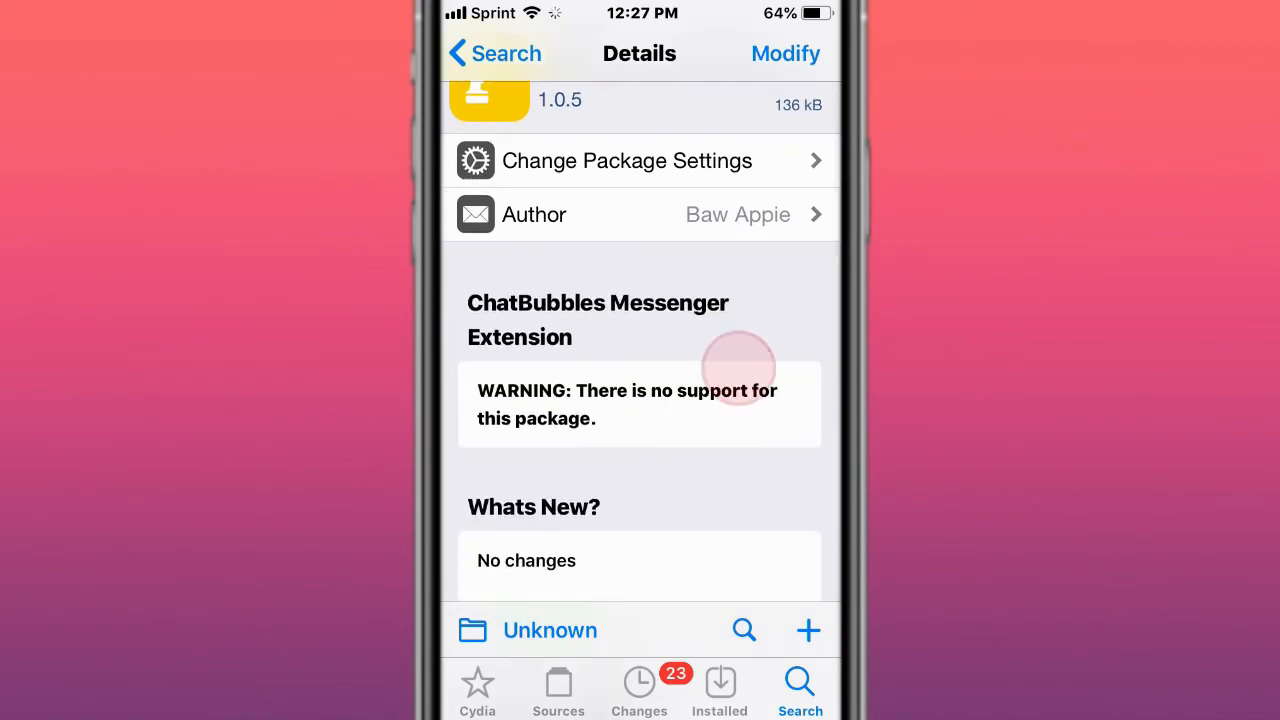
{"action": "scroll", "coordinate": [740, 420], "scroll_direction": "down", "scroll_amount": 5}
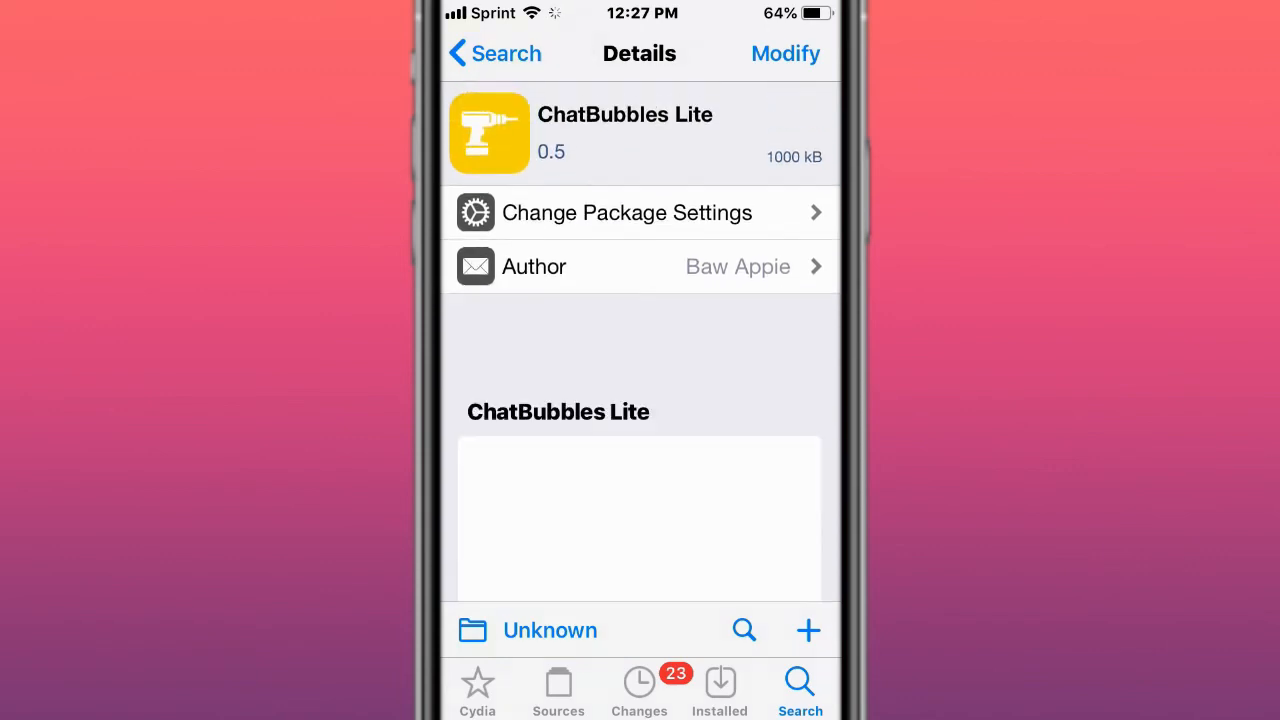
{"action": "scroll", "coordinate": [762, 400], "scroll_direction": "down", "scroll_amount": 8}
{"action": "scroll", "coordinate": [762, 400], "scroll_direction": "up", "scroll_amount": 8}
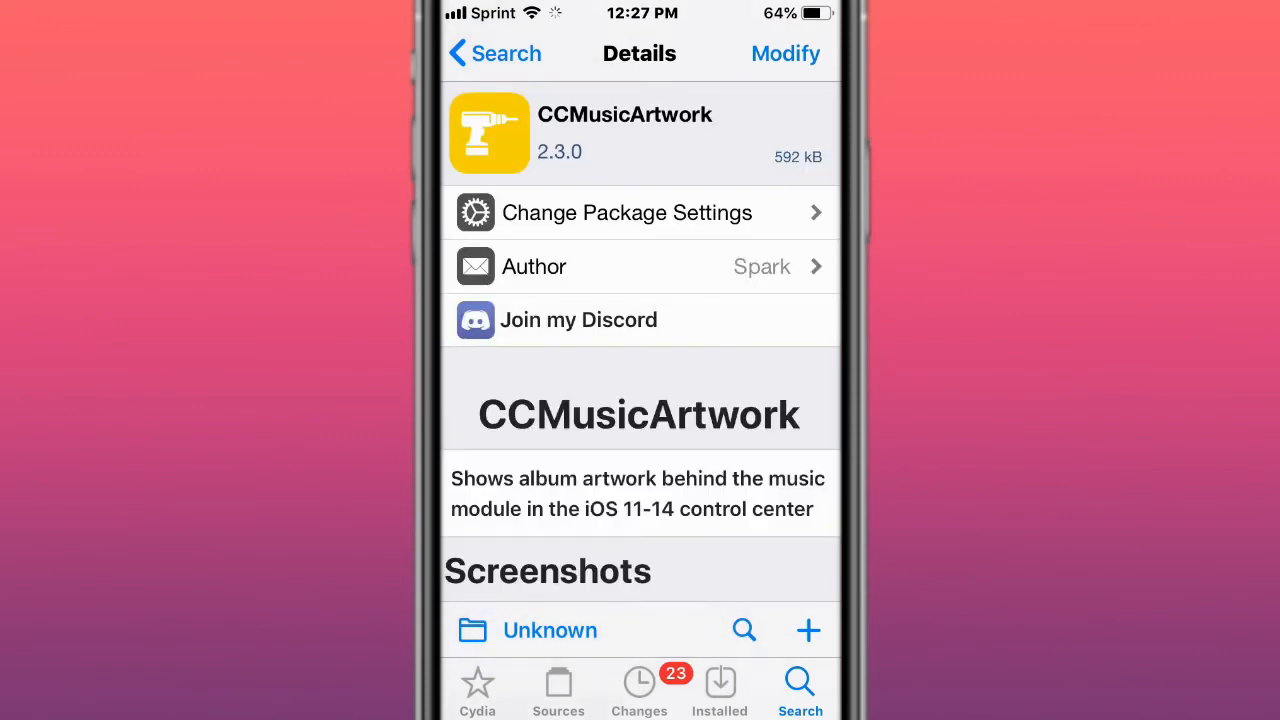
{"action": "scroll", "coordinate": [740, 400], "scroll_direction": "down", "scroll_amount": 6}
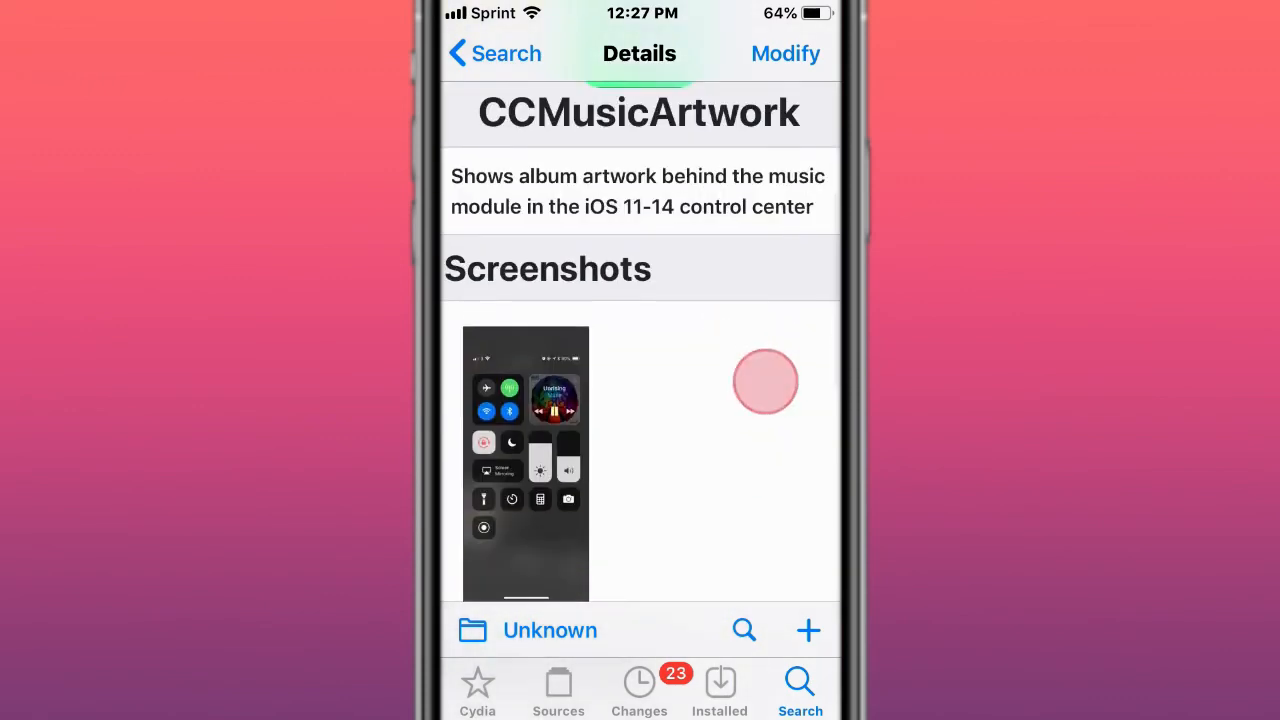
{"action": "scroll", "coordinate": [740, 430], "scroll_direction": "down", "scroll_amount": 3}
{"action": "scroll", "coordinate": [740, 450], "scroll_direction": "down", "scroll_amount": 3}
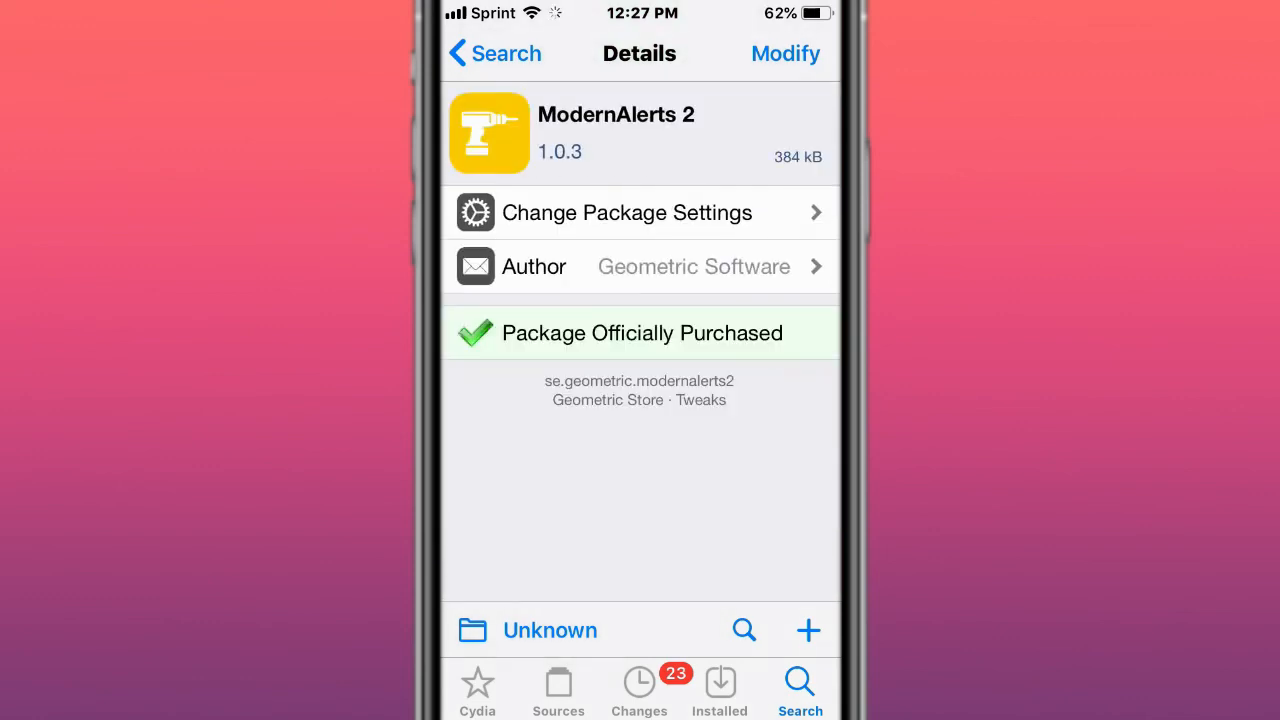
{"action": "scroll", "coordinate": [720, 400], "scroll_direction": "down", "scroll_amount": 6}
{"action": "scroll", "coordinate": [720, 390], "scroll_direction": "down", "scroll_amount": 3}
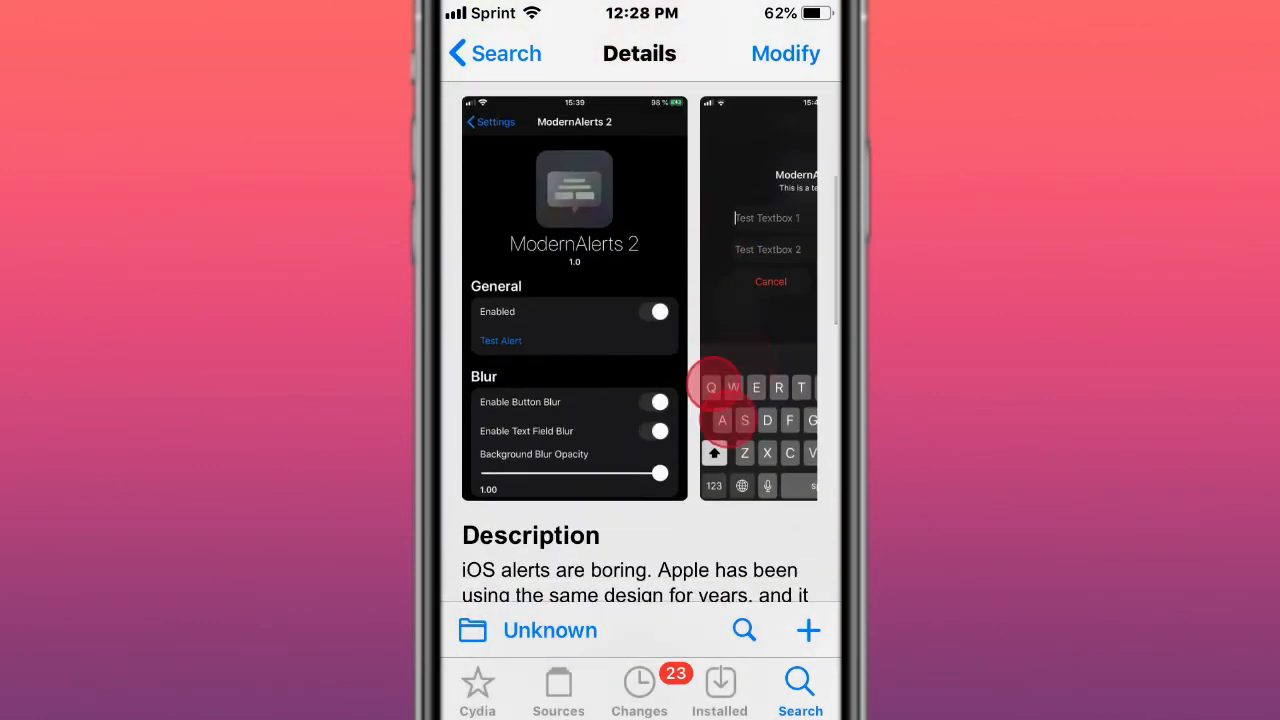
{"action": "scroll", "coordinate": [715, 385], "scroll_direction": "right", "scroll_amount": 3}
{"action": "scroll", "coordinate": [700, 400], "scroll_direction": "down", "scroll_amount": 6}
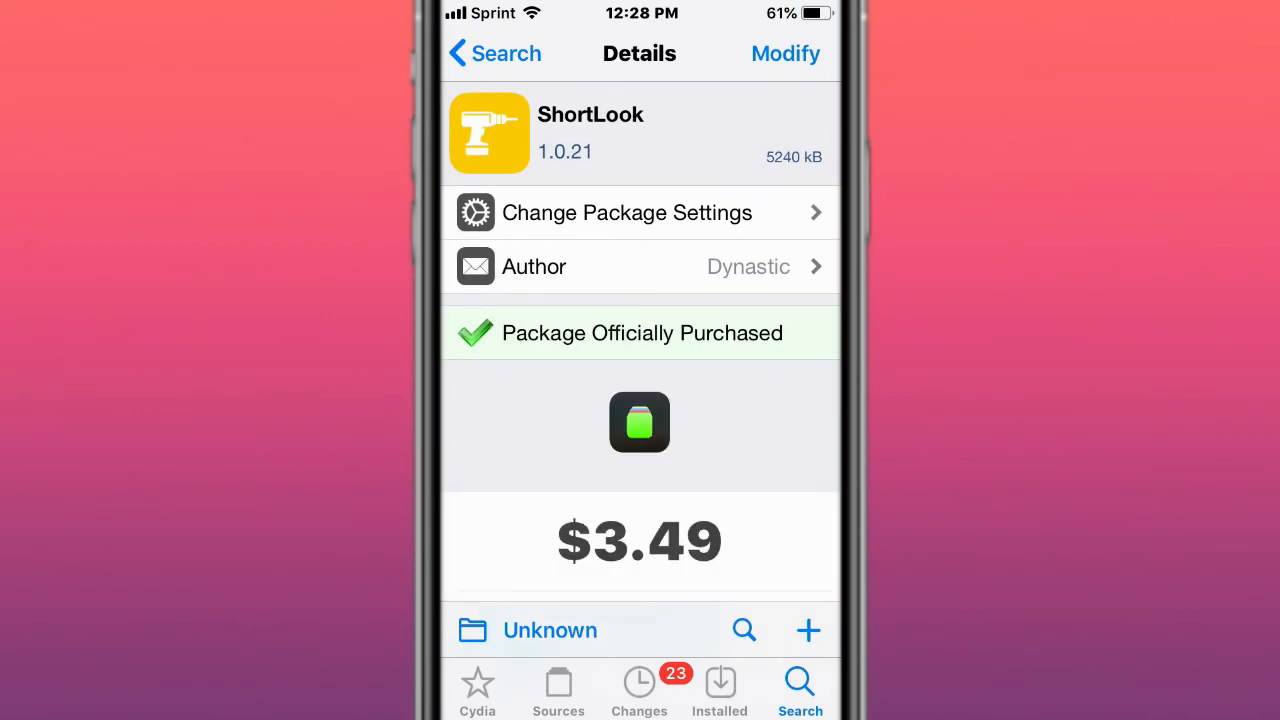
{"action": "scroll", "coordinate": [750, 340], "scroll_direction": "down", "scroll_amount": 4}
{"action": "scroll", "coordinate": [750, 360], "scroll_direction": "down", "scroll_amount": 4}
{"action": "scroll", "coordinate": [748, 320], "scroll_direction": "down", "scroll_amount": 4}
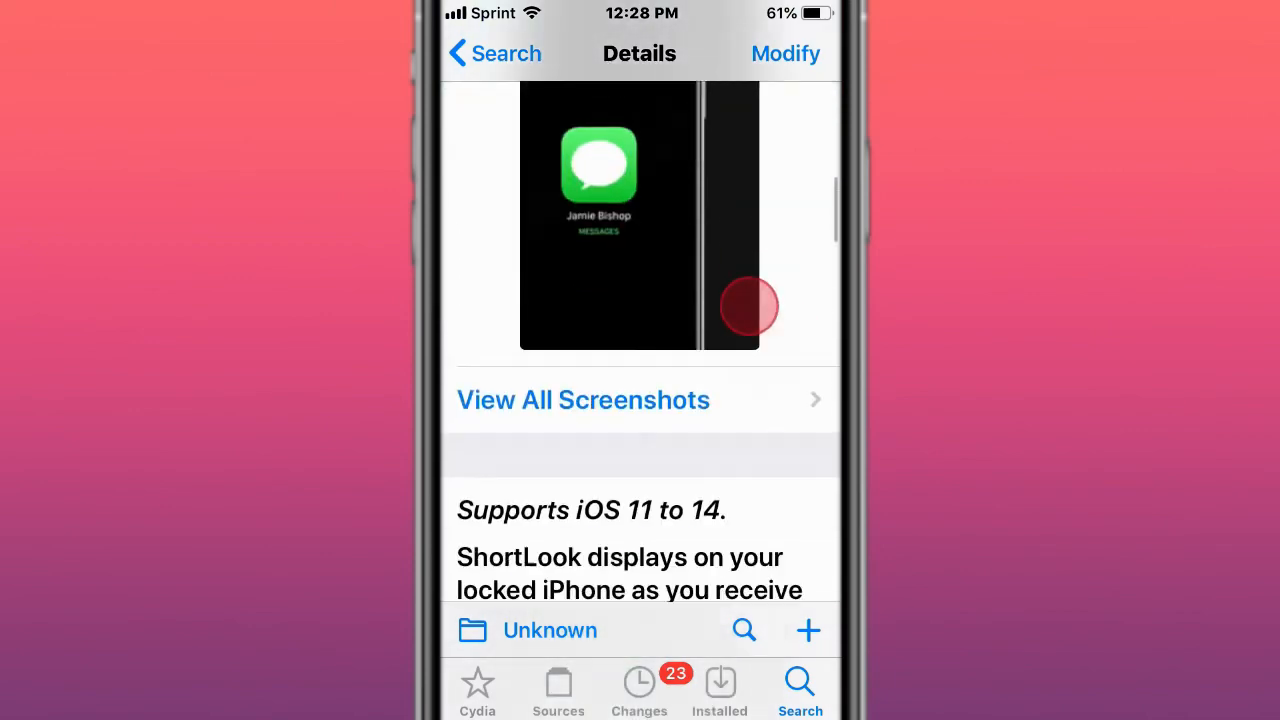
{"action": "scroll", "coordinate": [748, 305], "scroll_direction": "down", "scroll_amount": 5}
{"action": "scroll", "coordinate": [745, 350], "scroll_direction": "down", "scroll_amount": 2}
{"action": "scroll", "coordinate": [745, 400], "scroll_direction": "up", "scroll_amount": 1}
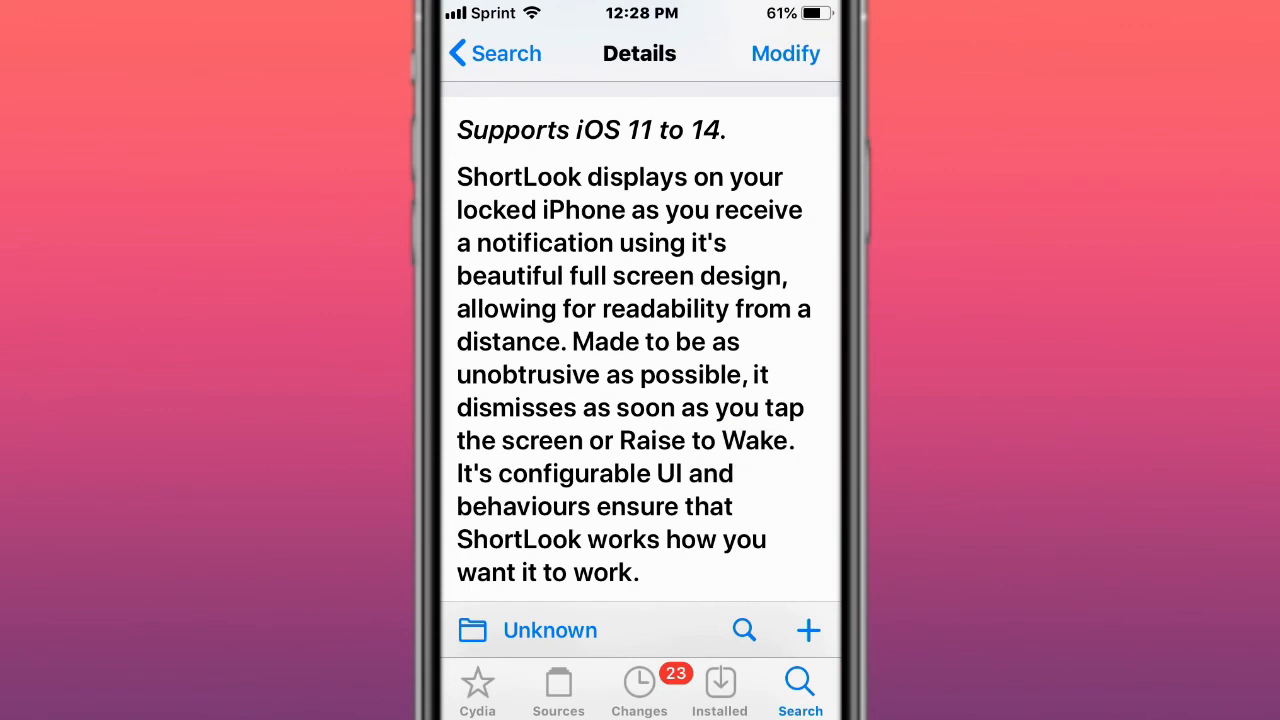
{"action": "scroll", "coordinate": [750, 370], "scroll_direction": "down", "scroll_amount": 2}
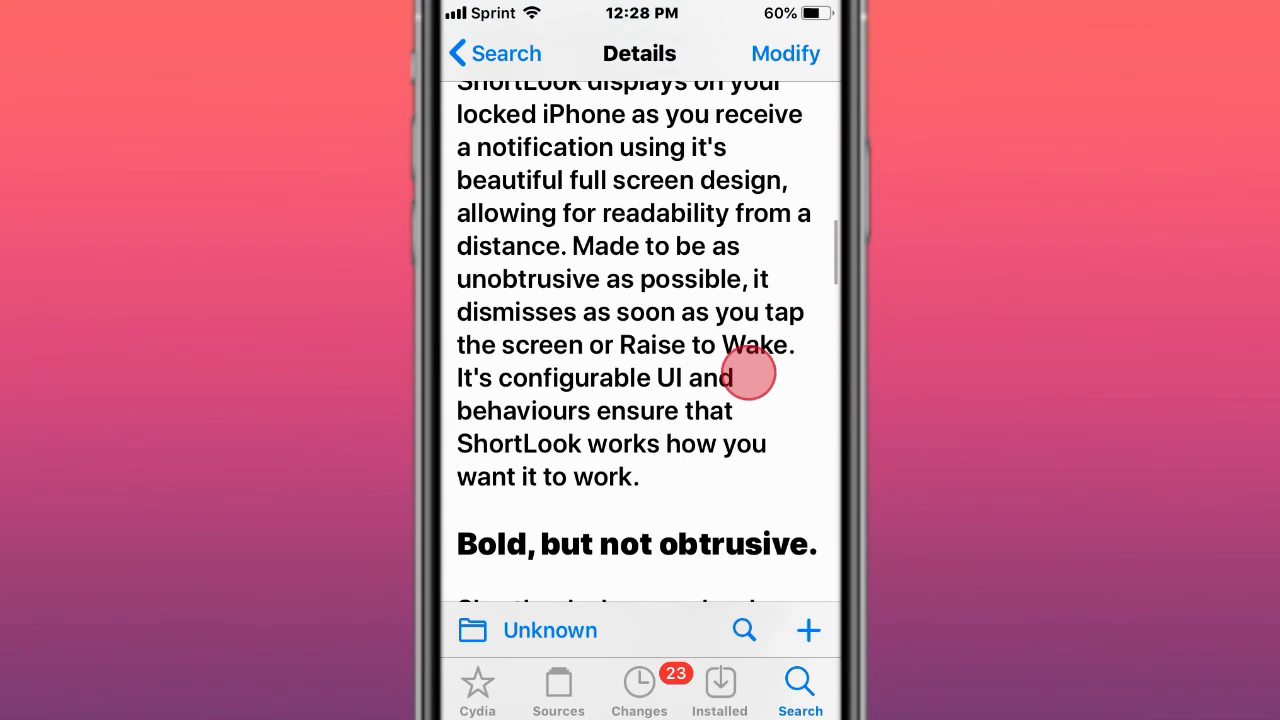
{"action": "scroll", "coordinate": [755, 340], "scroll_direction": "down", "scroll_amount": 3}
{"action": "scroll", "coordinate": [755, 340], "scroll_direction": "down", "scroll_amount": 2}
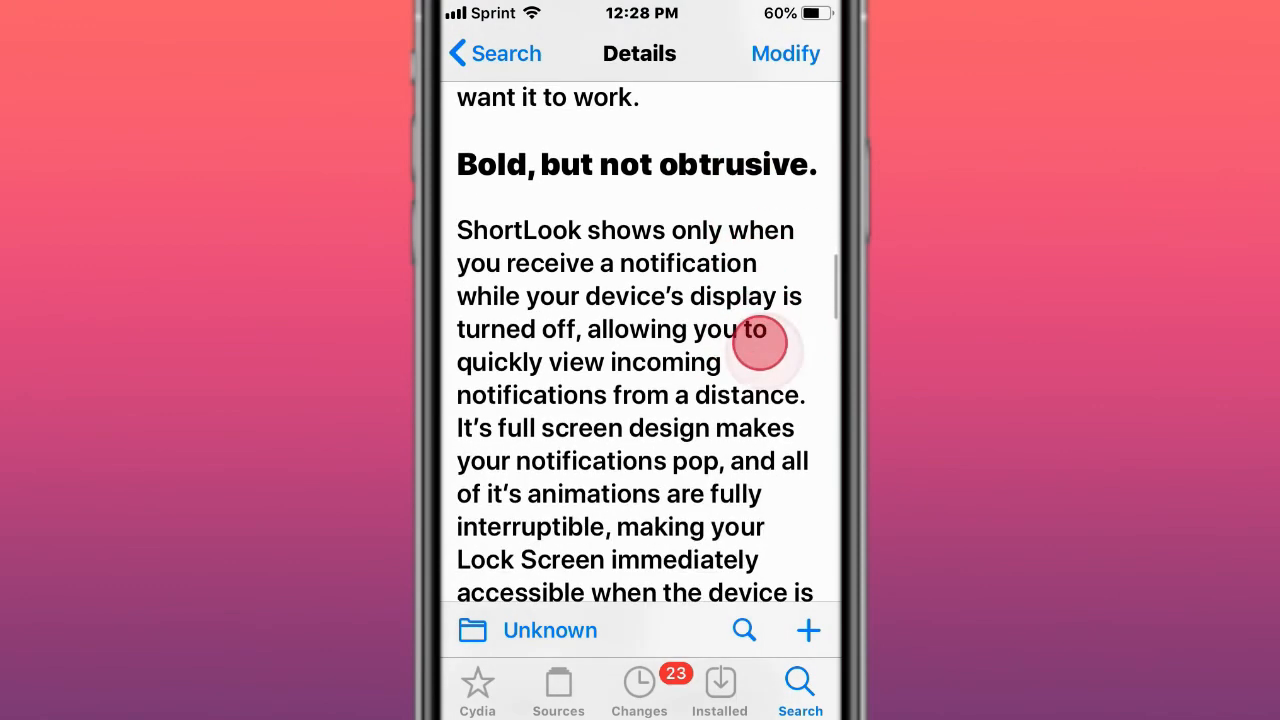